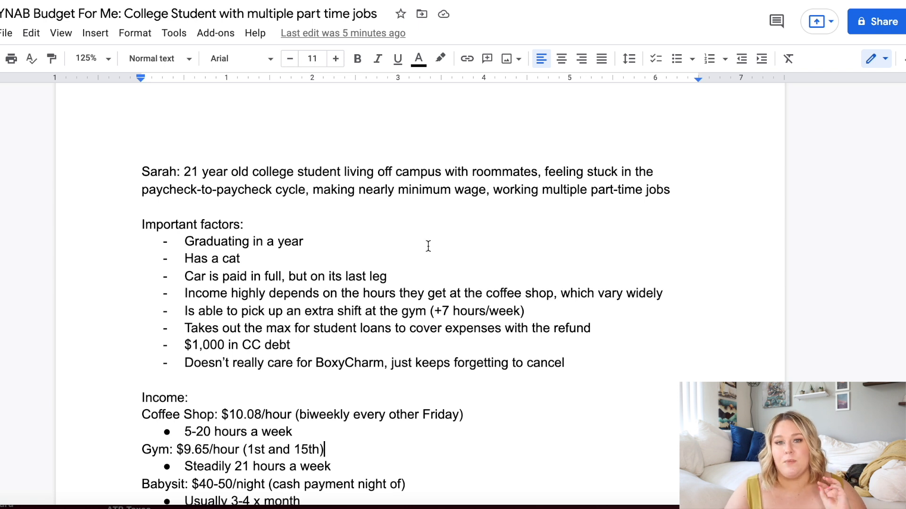
Review the important factors in the student's budget profile, picking out the credit card debt and BoxyCharm subscription points.
scroll(429, 246, down, 1)
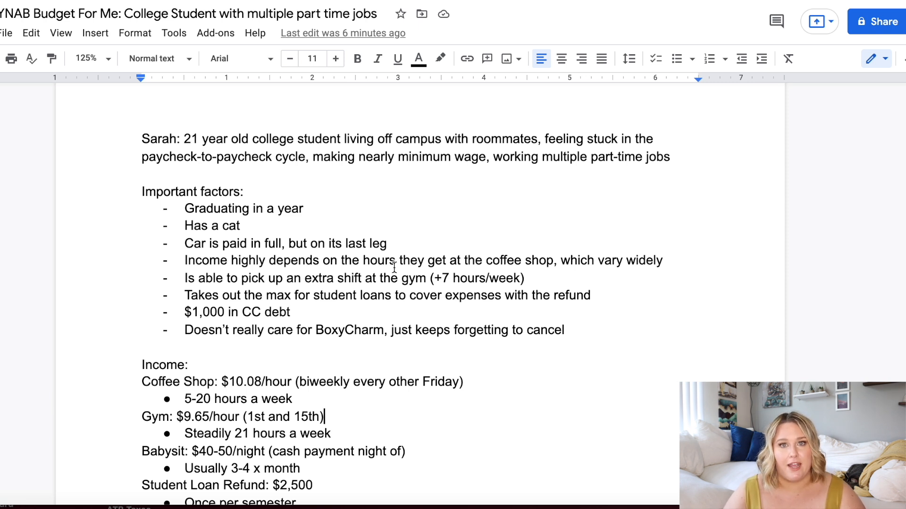
scroll(394, 267, down, 1)
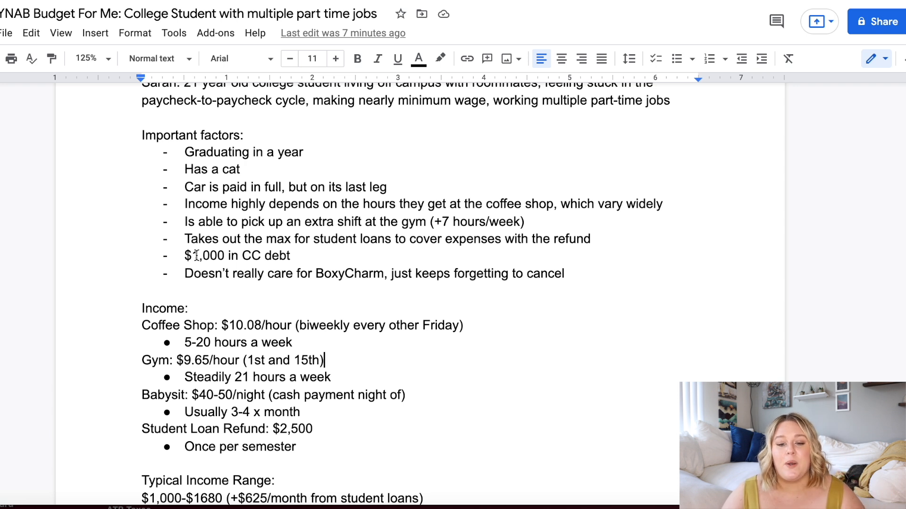
drag(192, 255, 323, 252)
click(323, 251)
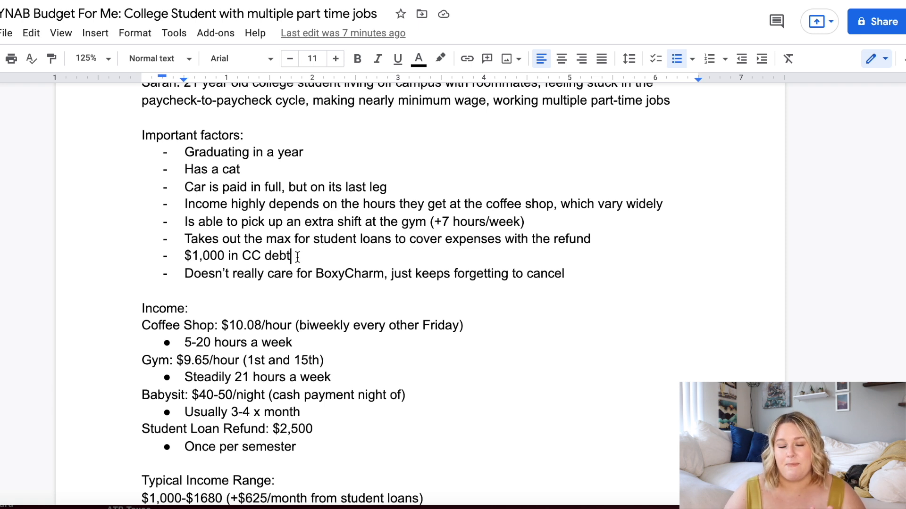
drag(184, 275, 443, 294)
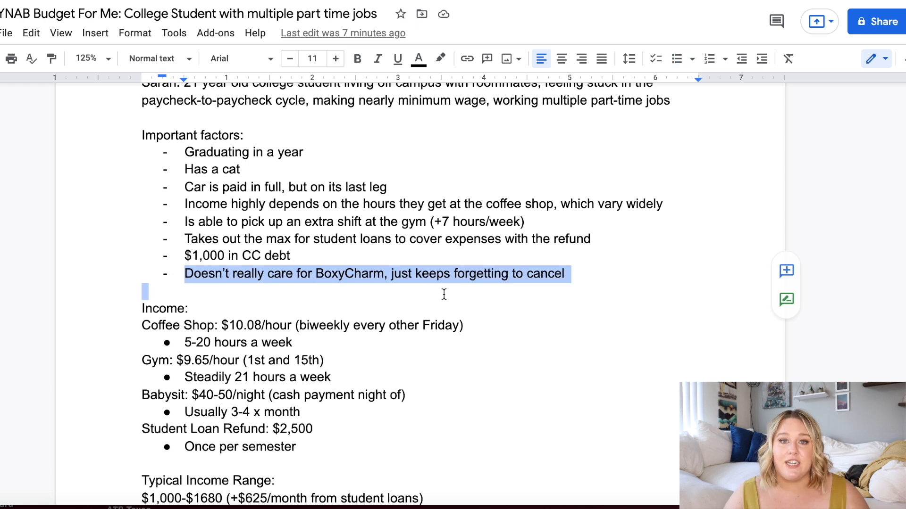
click(410, 261)
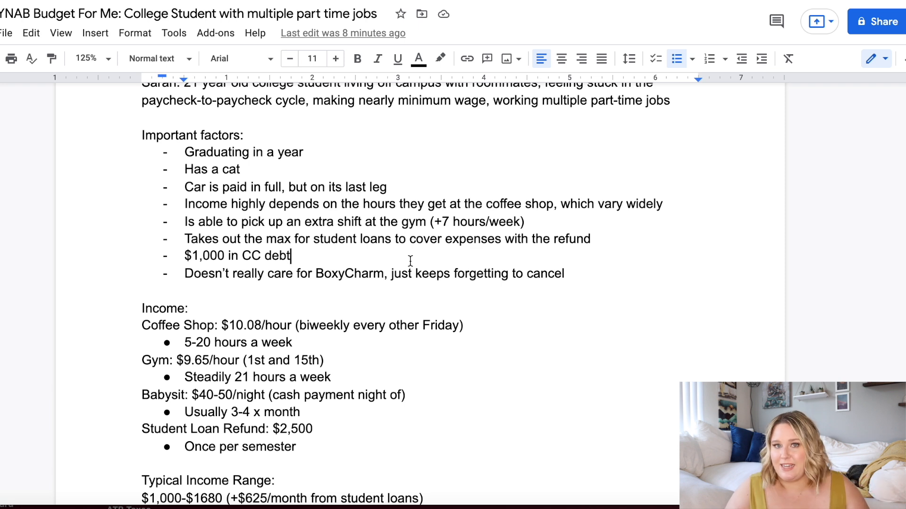
double_click(383, 274)
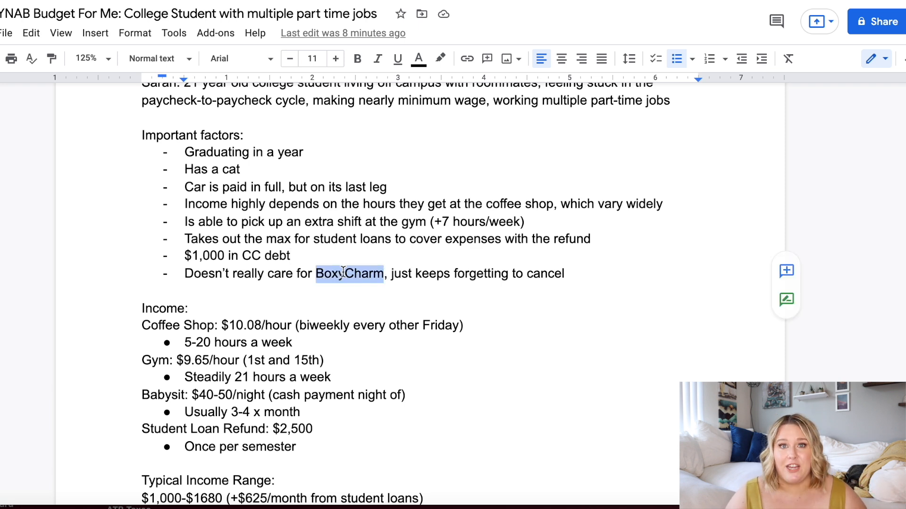
click(308, 255)
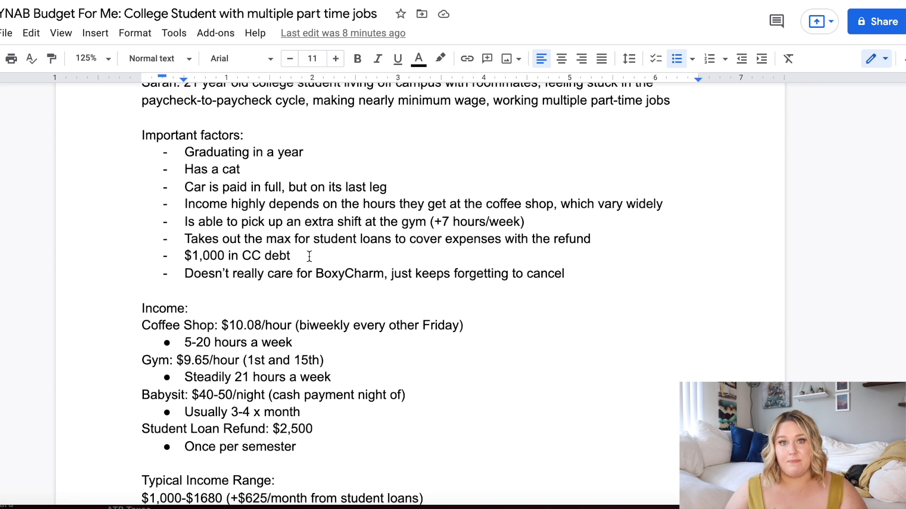
Review the income sources with their pay schedules, the typical income range, and the fixed and variable expense lists.
scroll(301, 289, down, 5)
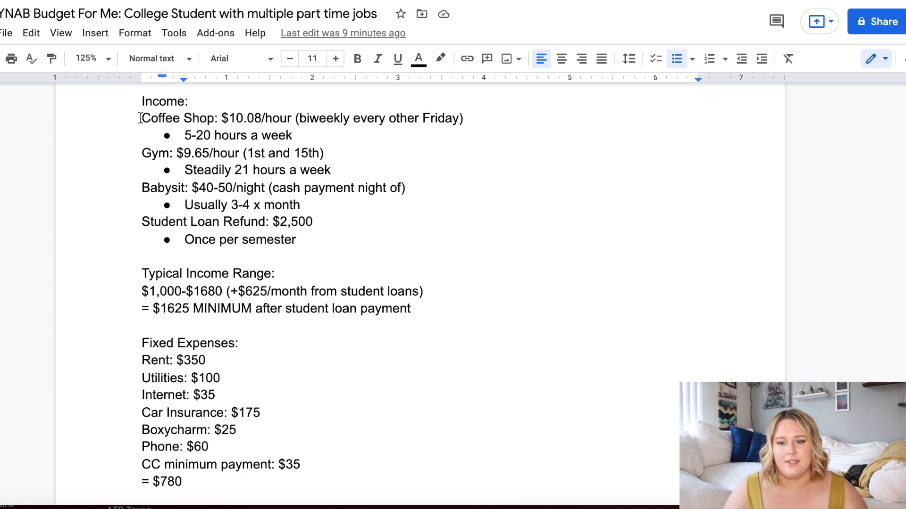
drag(295, 119, 494, 123)
click(424, 149)
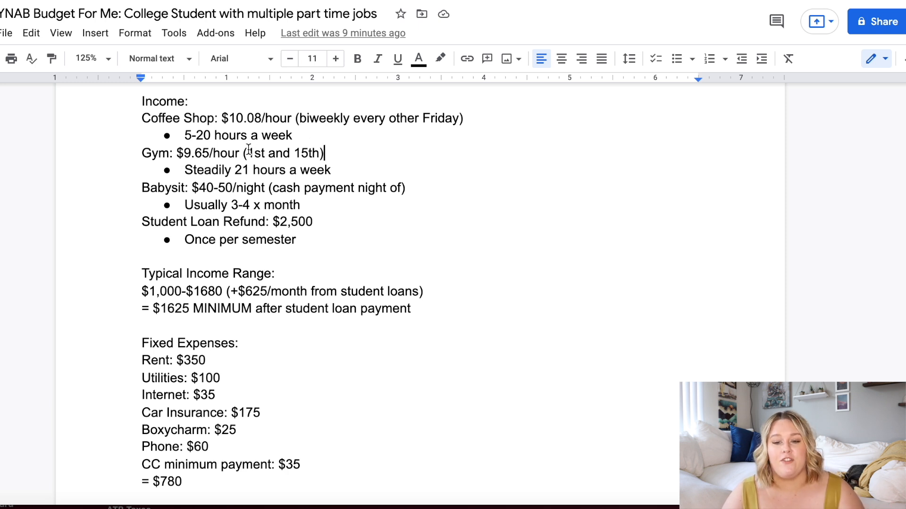
scroll(216, 215, down, 1)
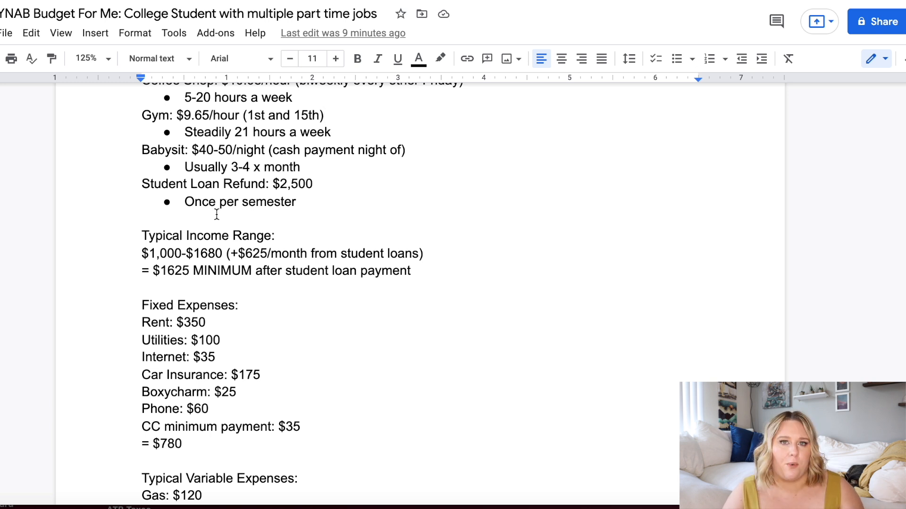
scroll(217, 215, down, 2)
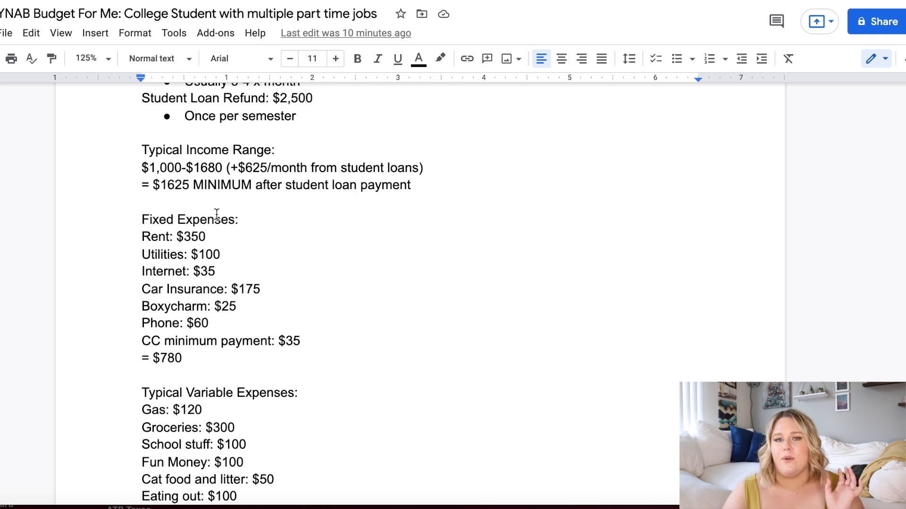
scroll(217, 215, up, 1)
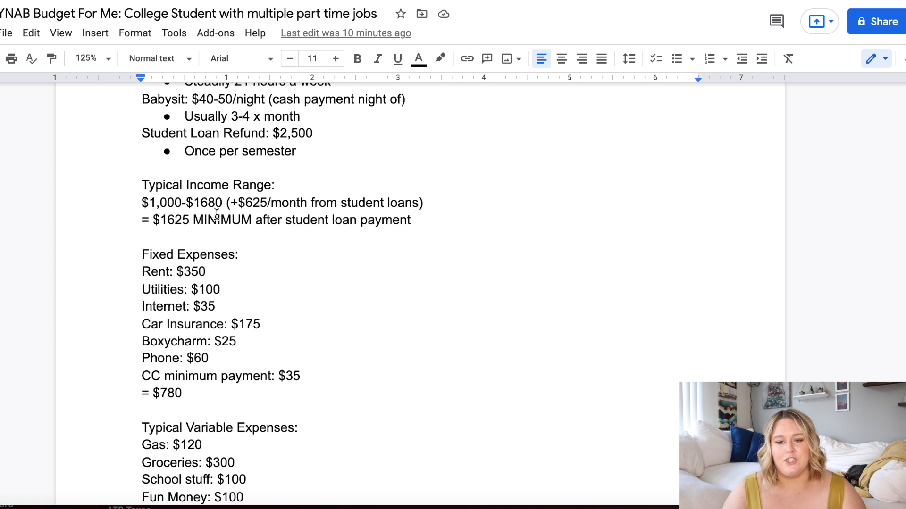
scroll(216, 215, up, 3)
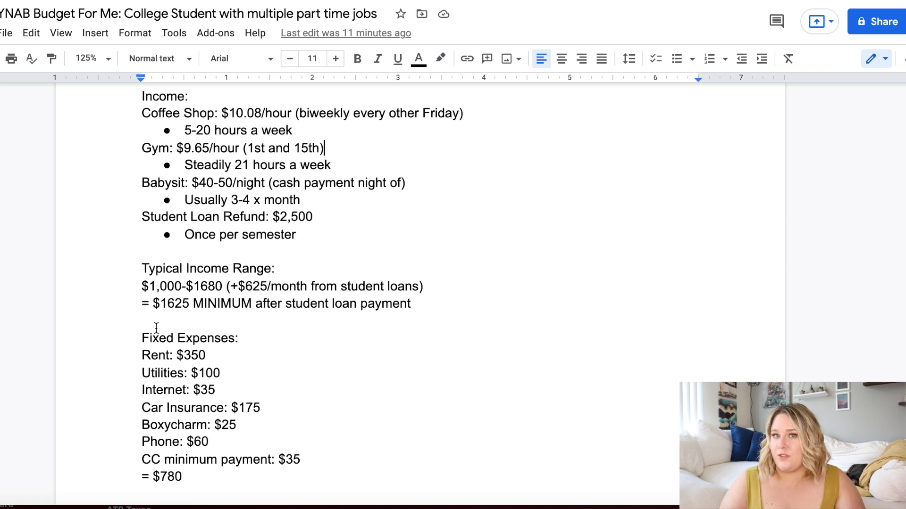
scroll(156, 328, down, 5)
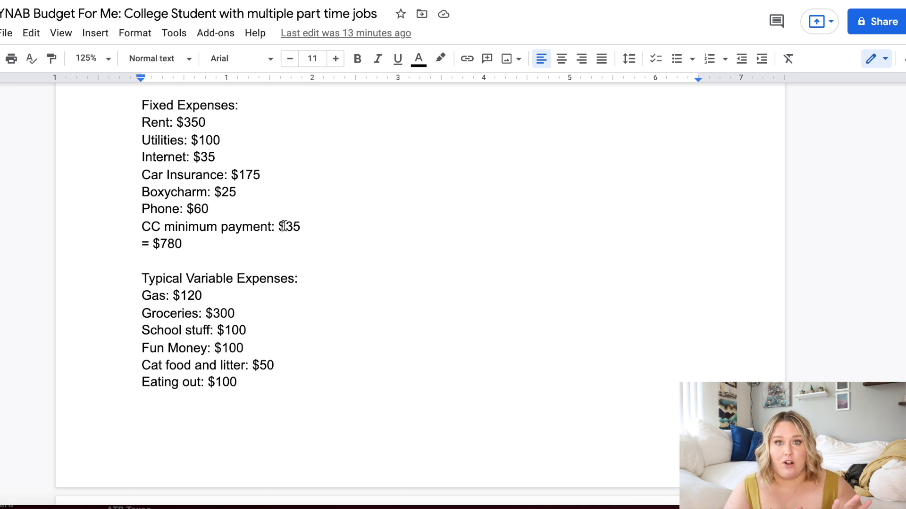
scroll(284, 226, down, 4)
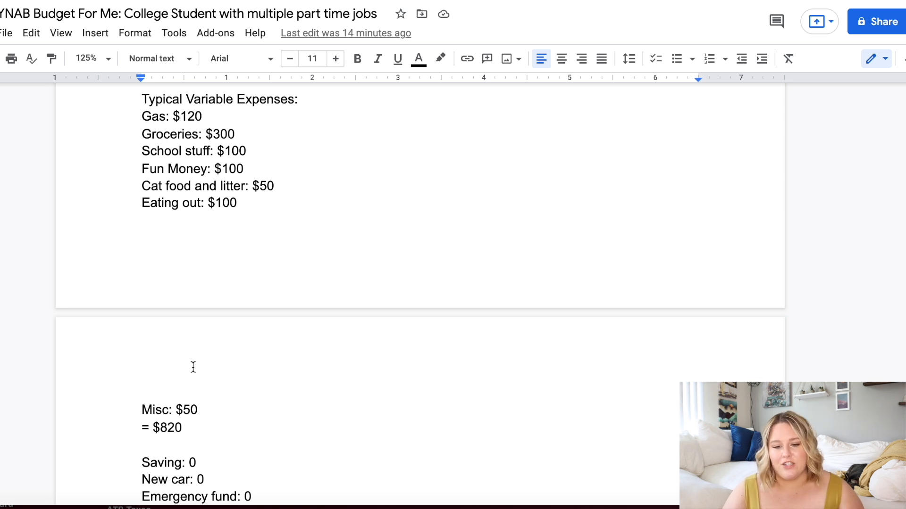
scroll(184, 410, down, 1)
scroll(184, 410, down, 5)
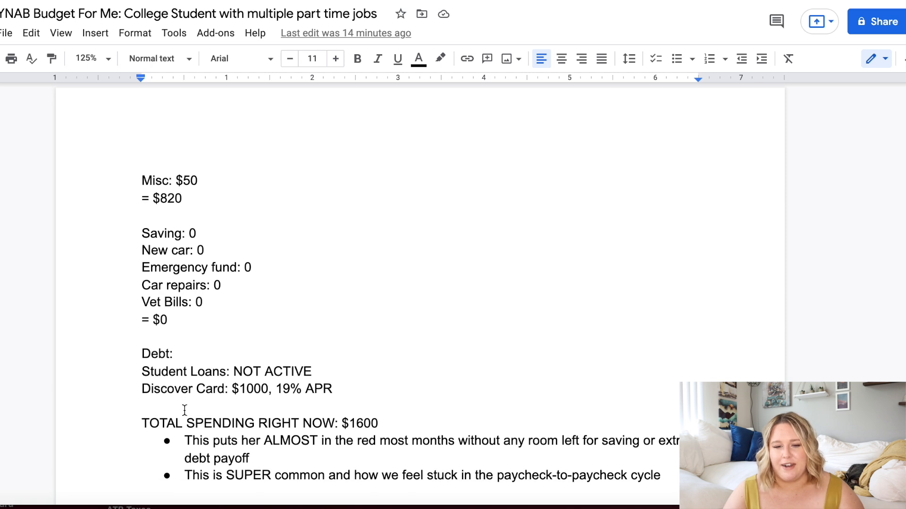
Remove the 0 after the "Saving:" heading in the current budget.
scroll(184, 410, down, 3)
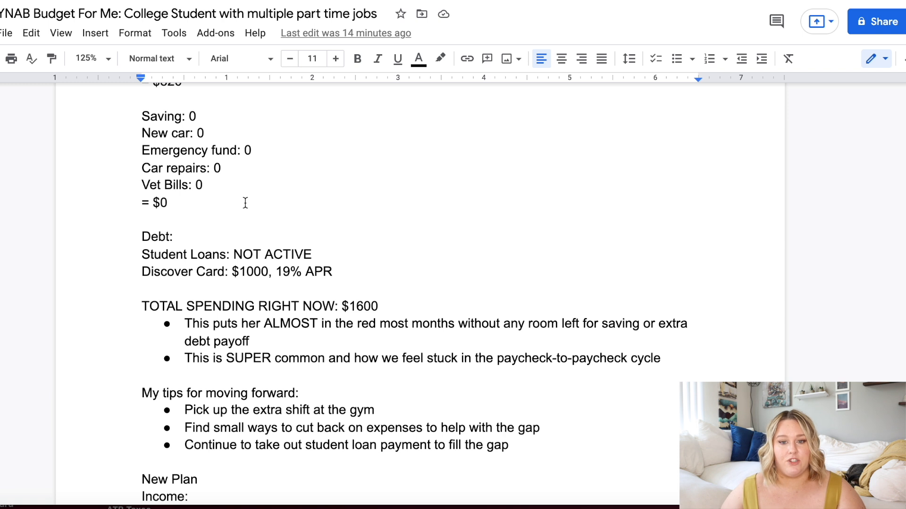
click(197, 114)
key(BackSpace)
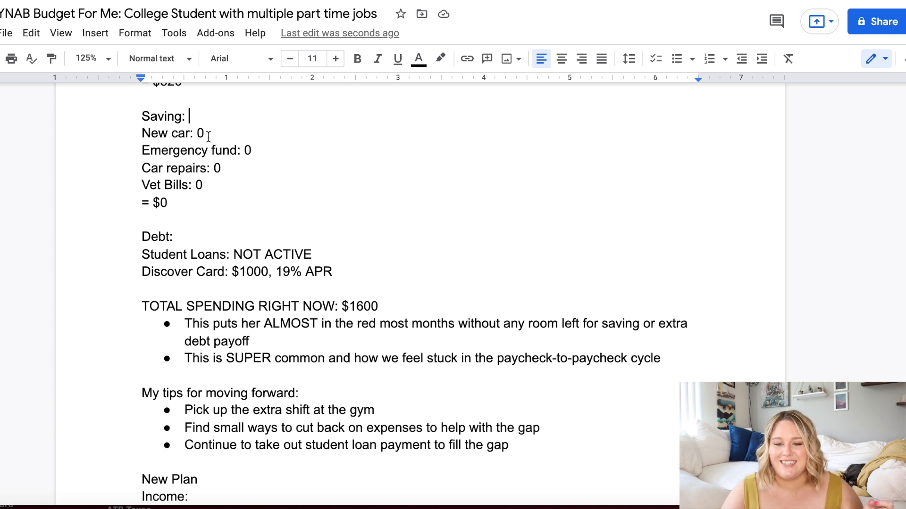
Examine the saving categories one by one: new car, emergency fund, car repairs and vet bills.
click(252, 150)
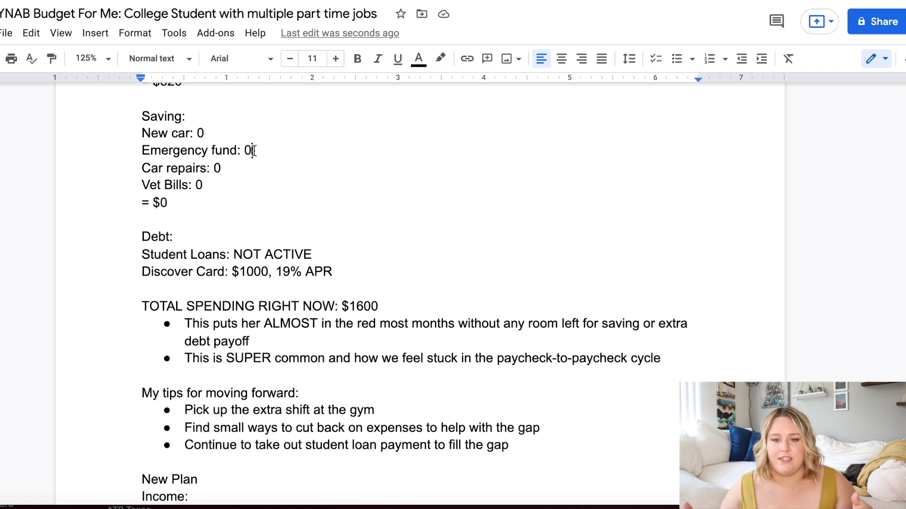
click(241, 162)
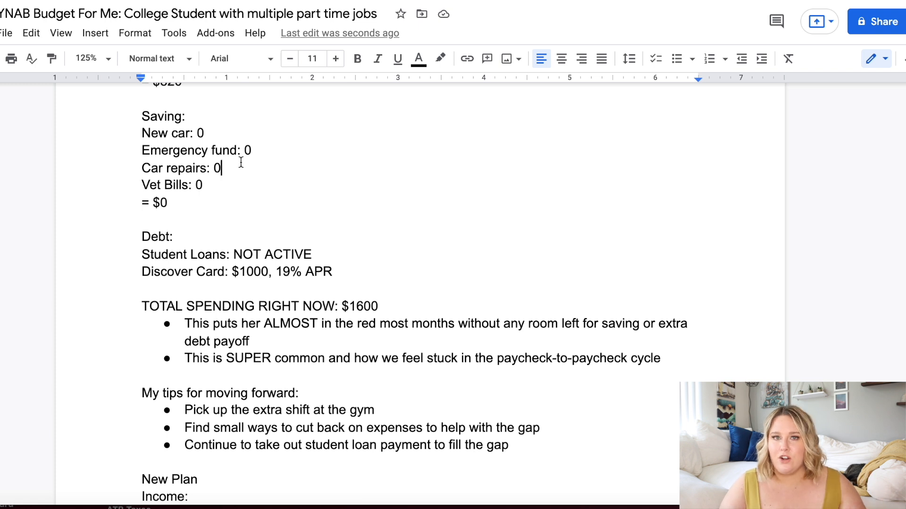
double_click(206, 125)
double_click(212, 132)
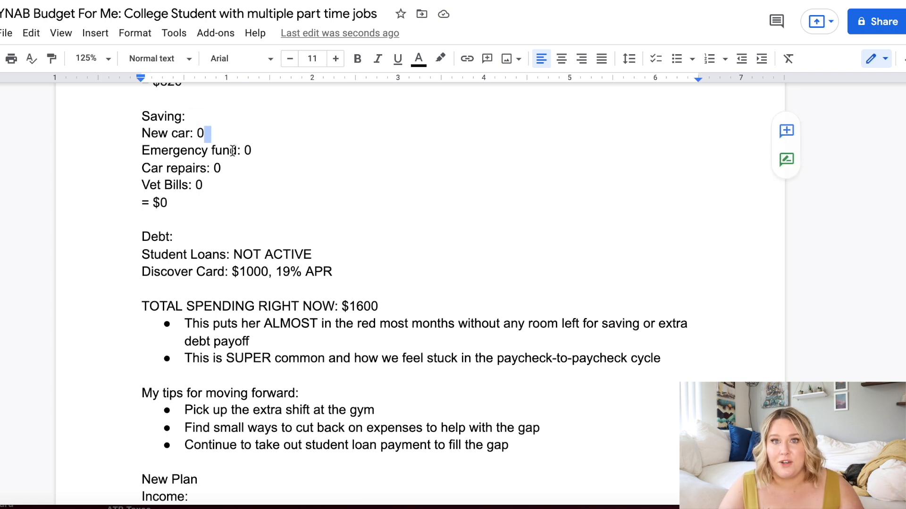
click(233, 174)
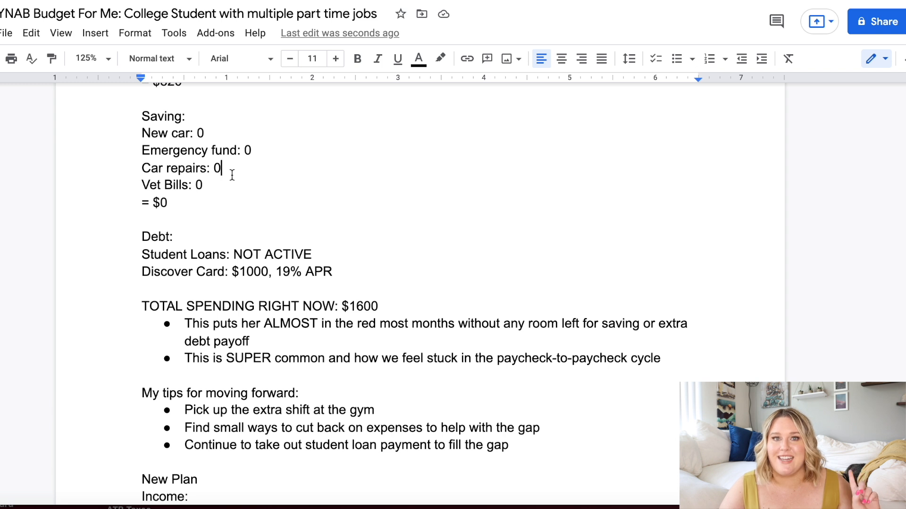
click(203, 188)
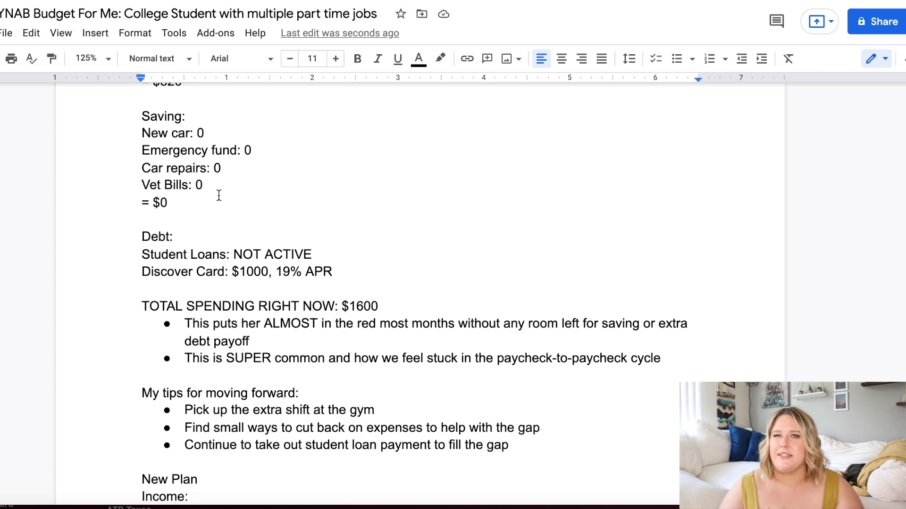
Examine the debt section, picking out the Discover Card line and its APR.
scroll(219, 195, down, 1)
click(235, 207)
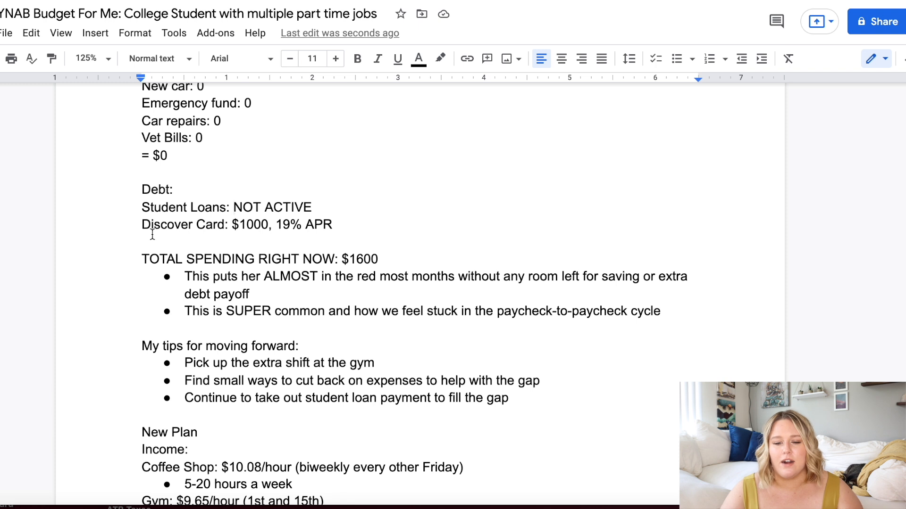
drag(142, 226, 339, 225)
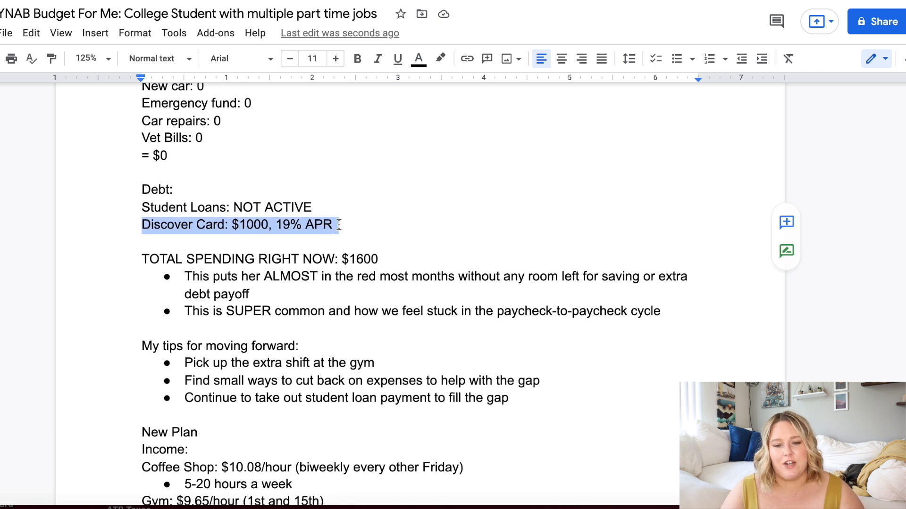
click(339, 225)
drag(276, 225, 307, 226)
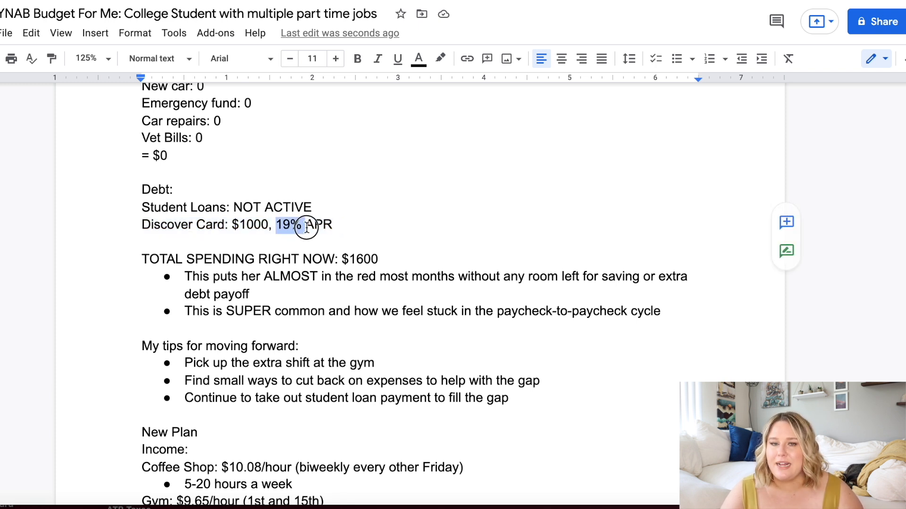
click(345, 225)
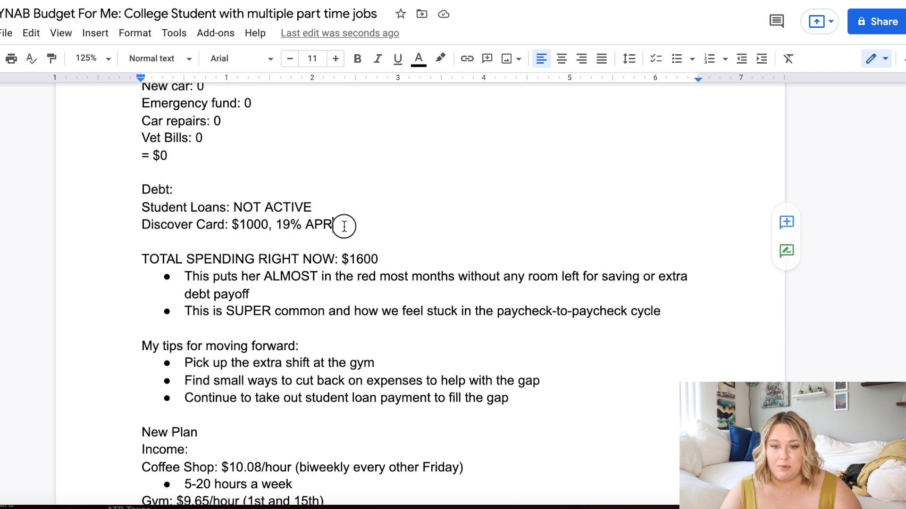
Compare the total current spending with the minimum income and expense lists, and look over the tips and the new plan's income section.
scroll(344, 226, up, 6)
scroll(345, 227, up, 2)
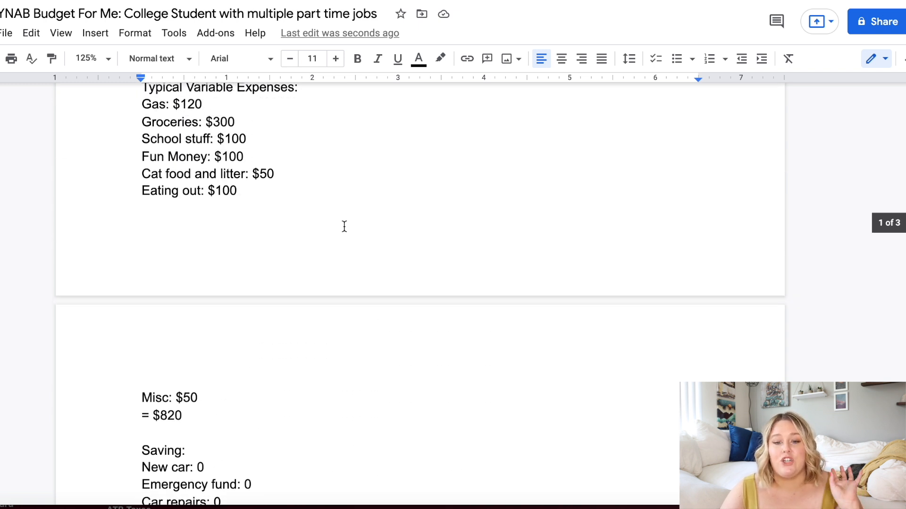
scroll(344, 226, down, 5)
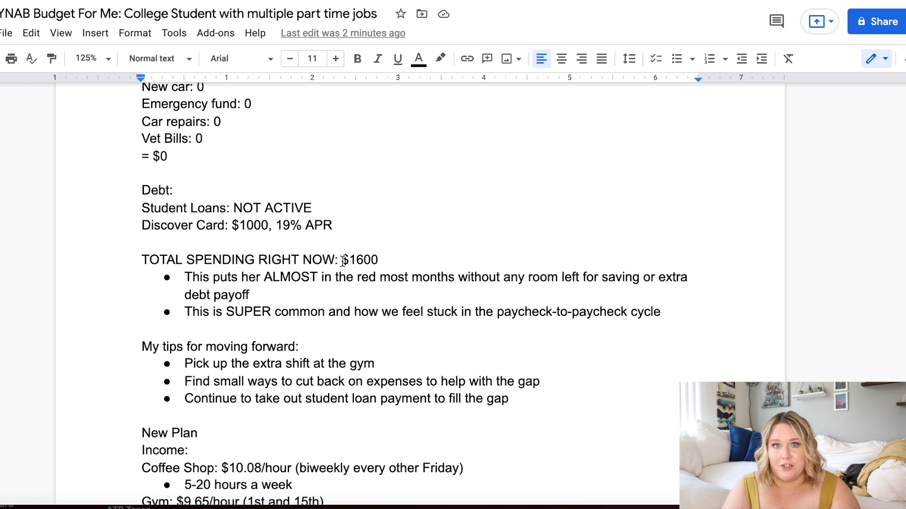
scroll(342, 260, up, 10)
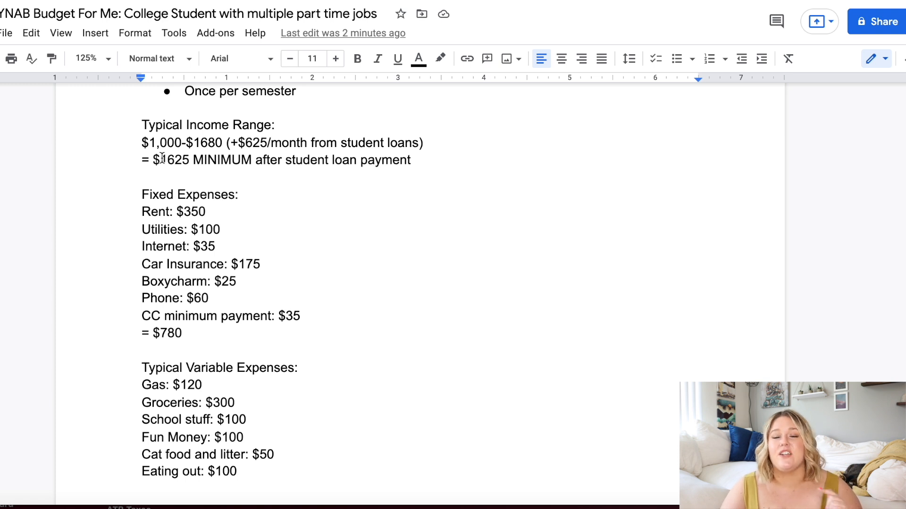
scroll(162, 158, down, 10)
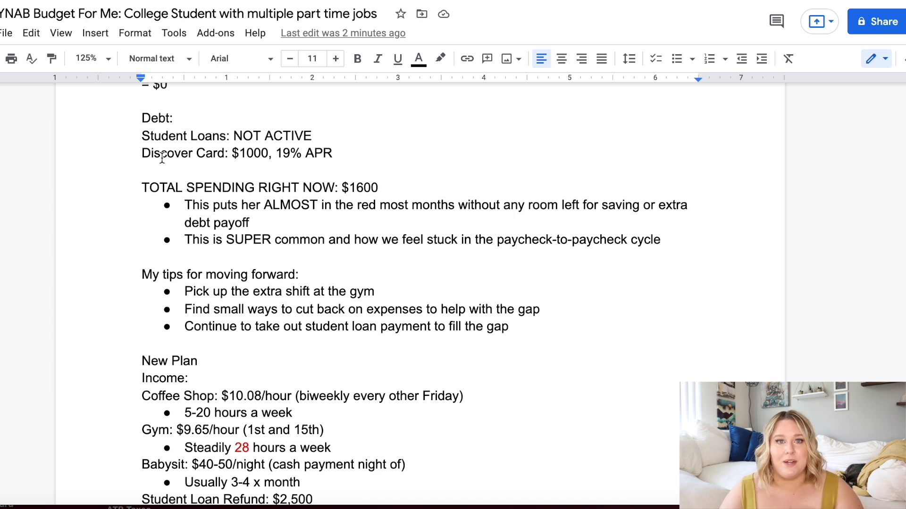
scroll(162, 158, up, 5)
scroll(161, 158, up, 6)
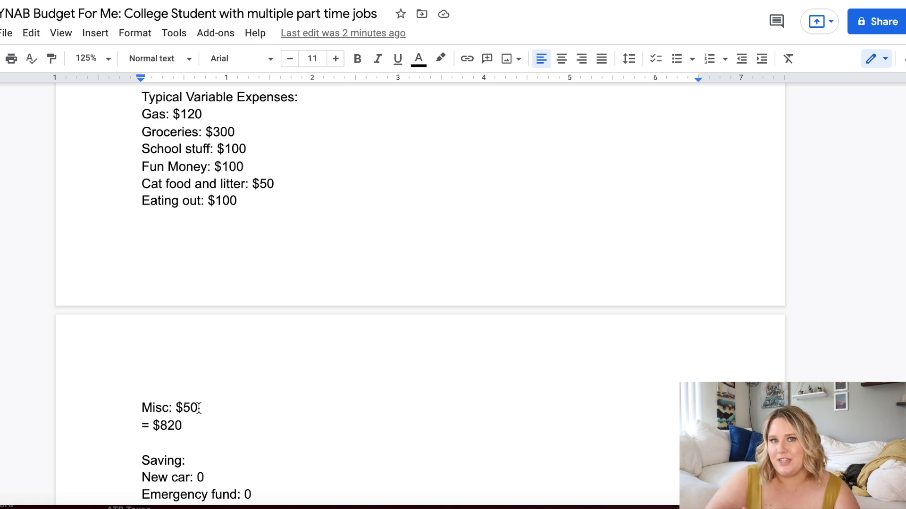
scroll(199, 408, down, 5)
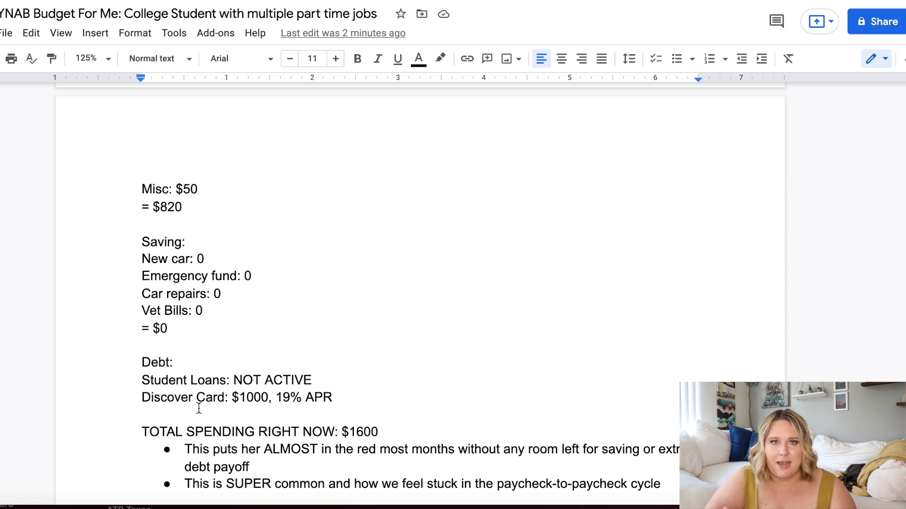
scroll(199, 408, down, 4)
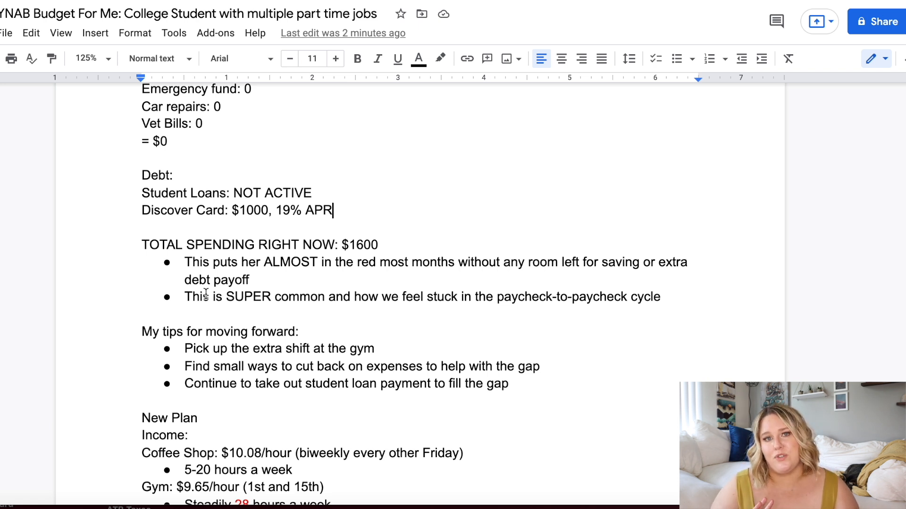
scroll(206, 294, down, 5)
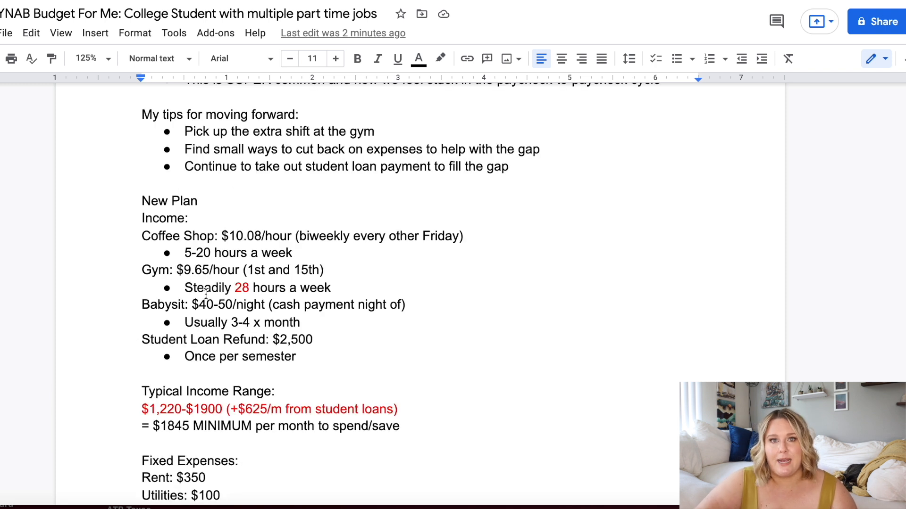
Examine the new plan's job income, picking out the weekly hours for the gym and the coffee shop.
click(206, 294)
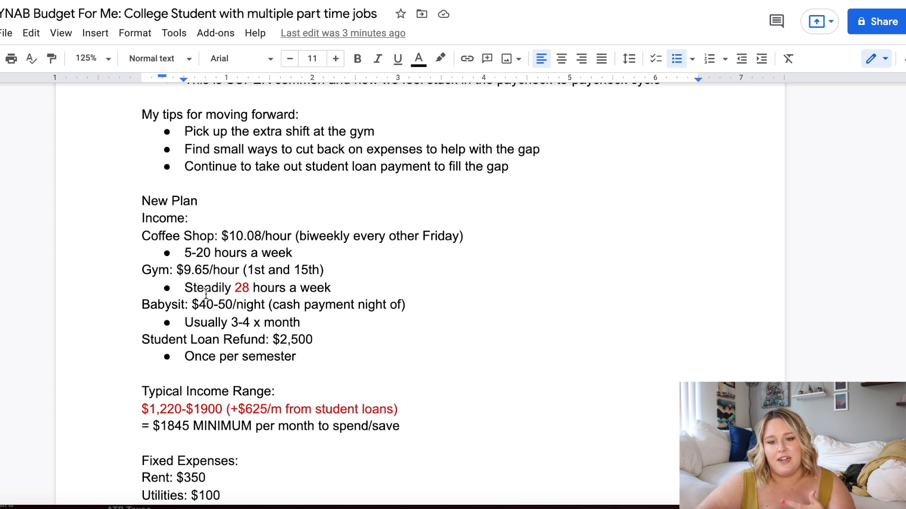
scroll(206, 293, down, 2)
scroll(206, 293, up, 3)
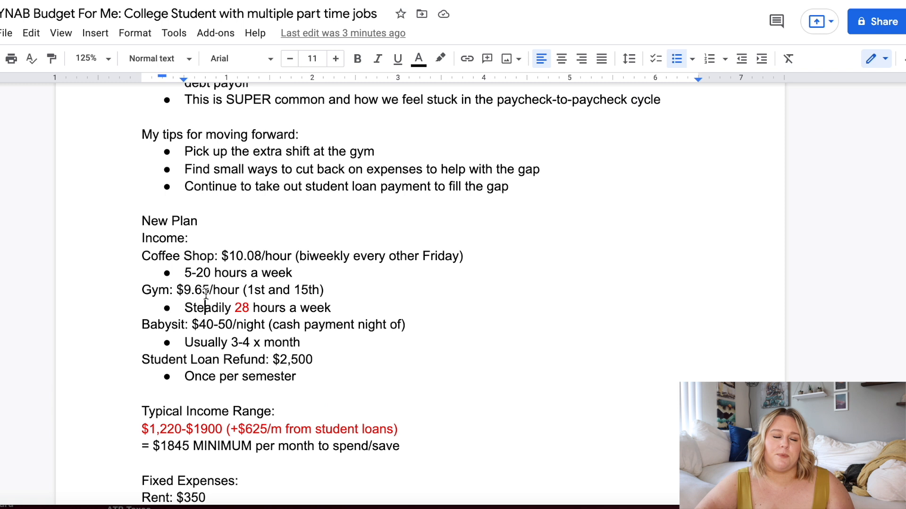
scroll(205, 293, down, 2)
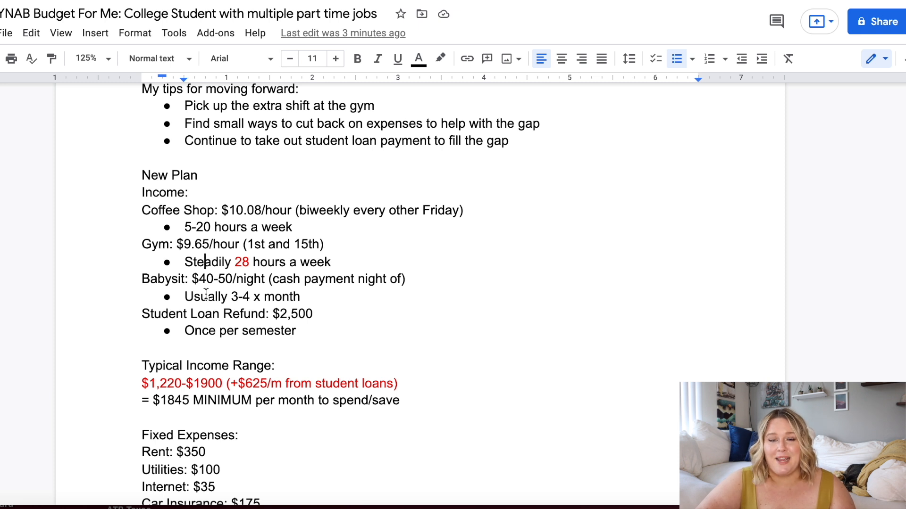
drag(235, 262, 255, 260)
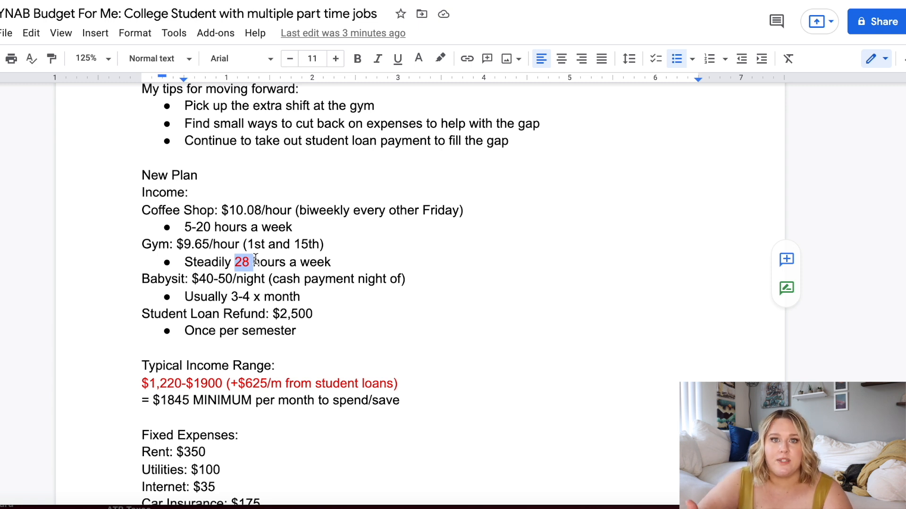
click(255, 259)
drag(184, 227, 291, 227)
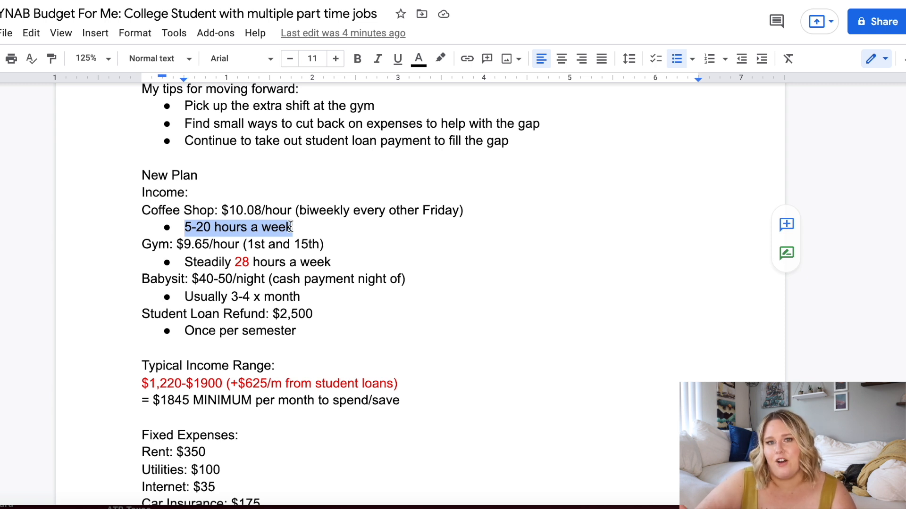
scroll(297, 236, down, 1)
click(304, 249)
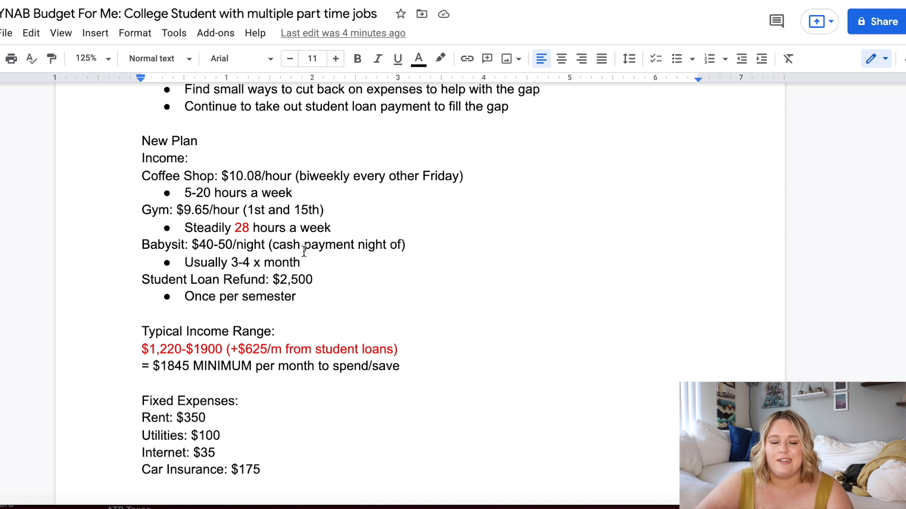
scroll(304, 251, down, 3)
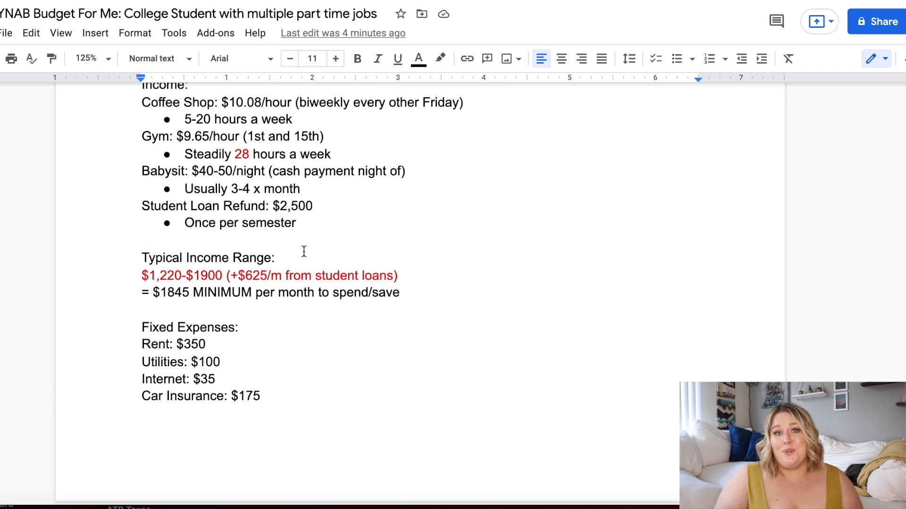
Examine the Student Loan Refund entry and its amount in the new plan, alongside the gym hours.
drag(302, 223, 130, 202)
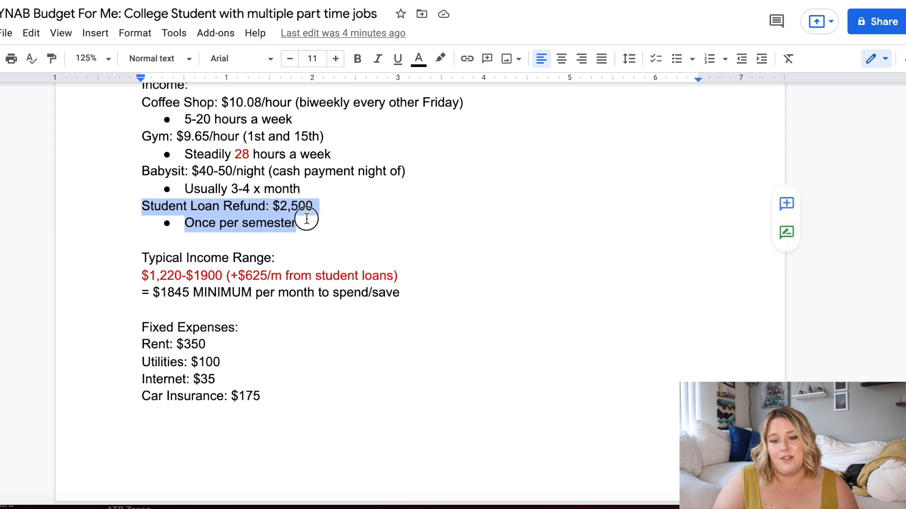
click(332, 227)
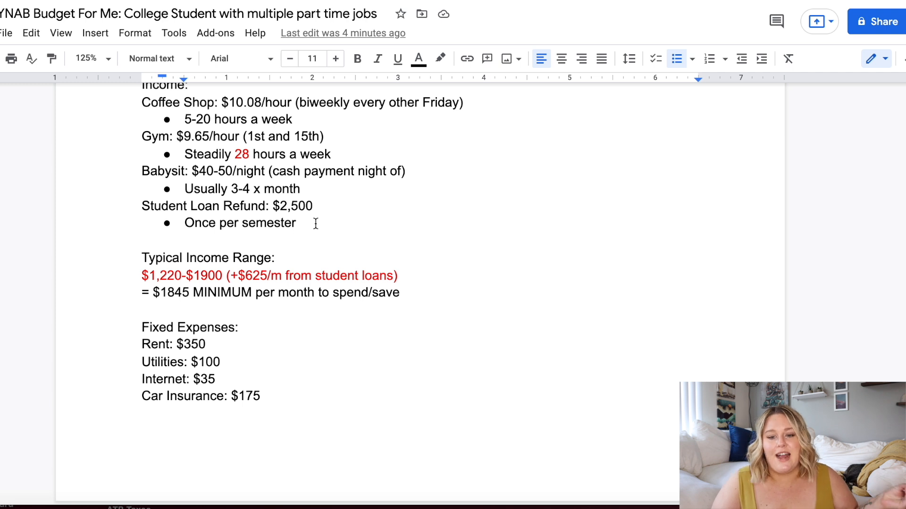
drag(234, 154, 335, 171)
click(353, 146)
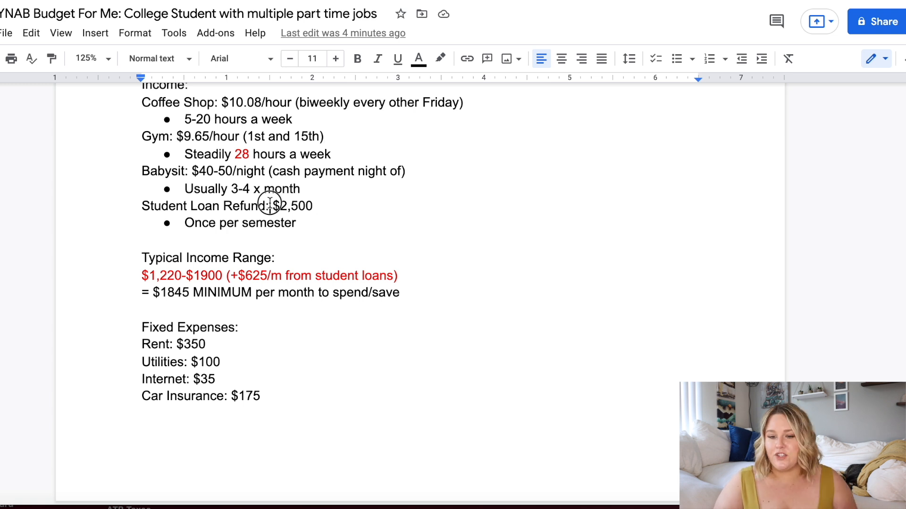
drag(268, 206, 324, 206)
click(329, 220)
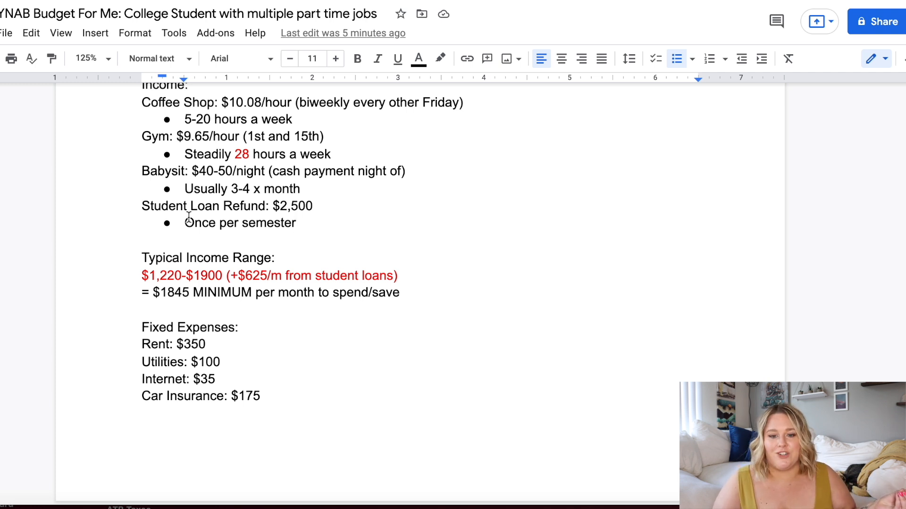
drag(273, 204, 311, 199)
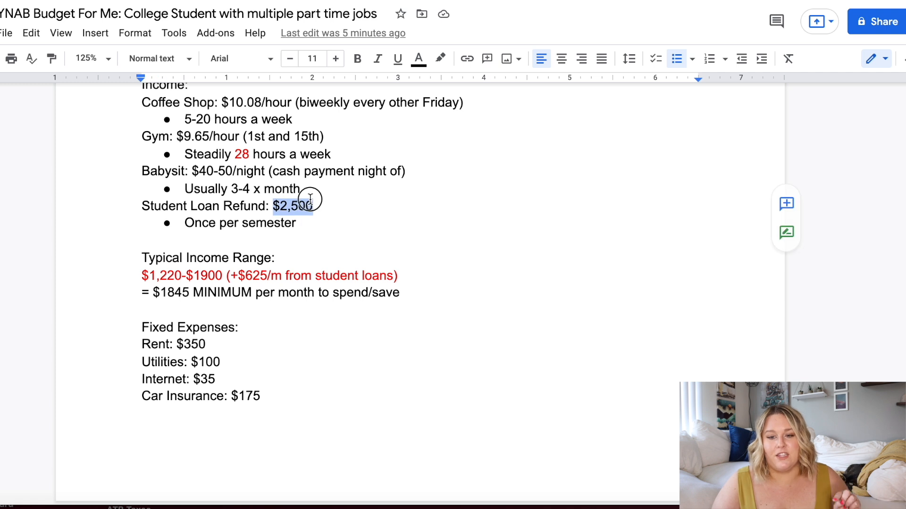
click(307, 221)
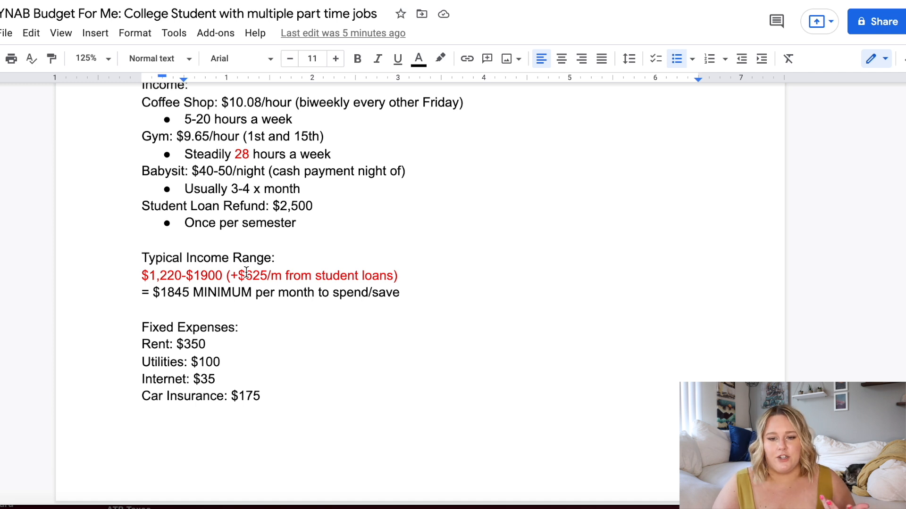
Examine the new plan's minimum monthly amount to spend or save, and look over its fixed expenses.
drag(153, 293, 194, 293)
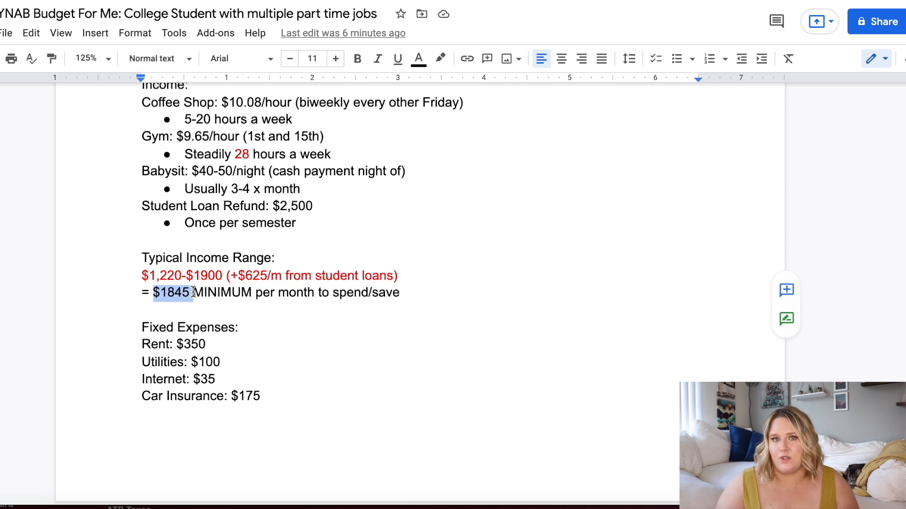
click(242, 362)
scroll(242, 362, down, 5)
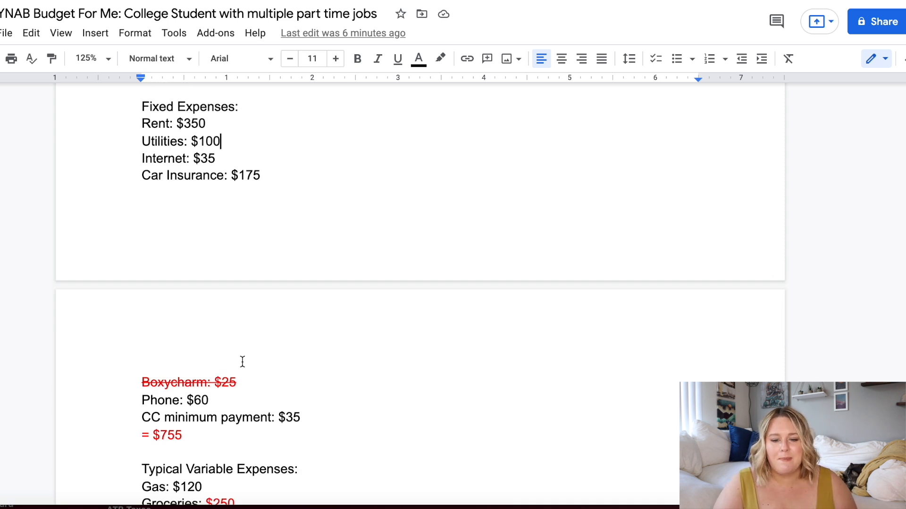
scroll(240, 362, up, 1)
scroll(241, 362, down, 1)
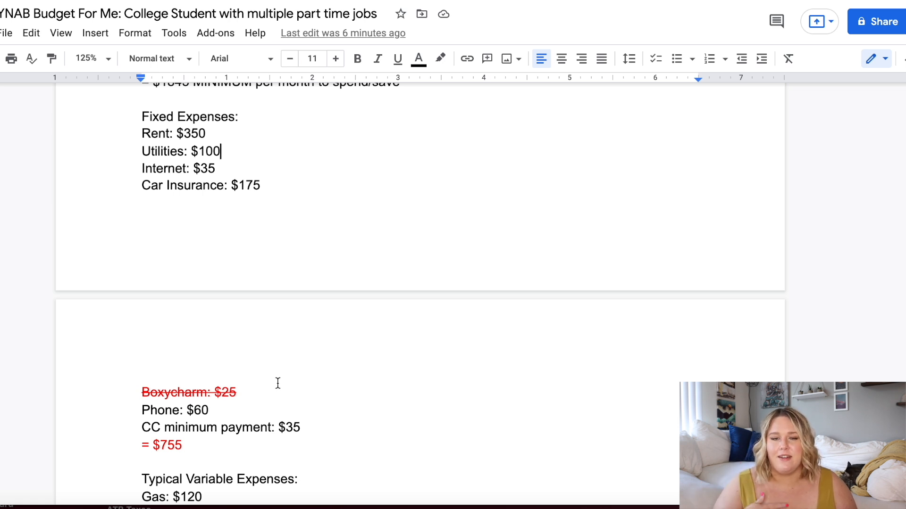
Examine the new plan's typical variable expenses, picking out the groceries amount.
scroll(166, 149, down, 7)
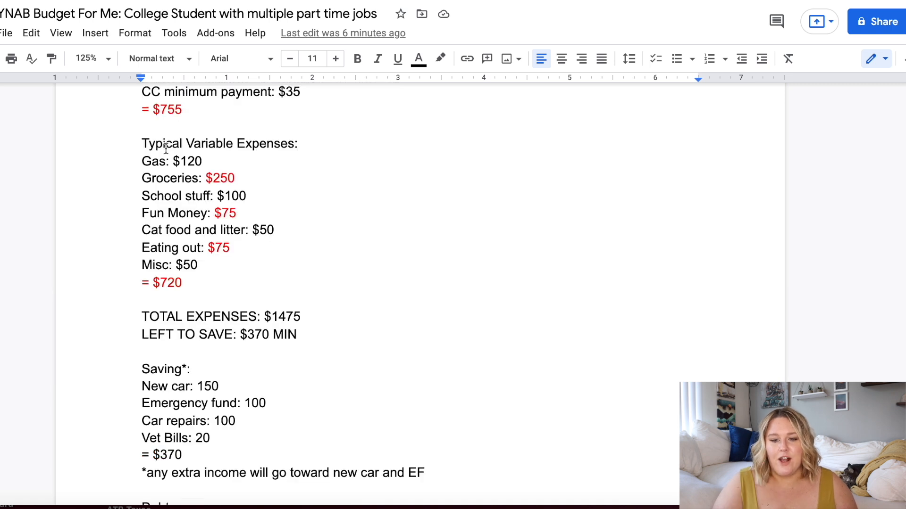
drag(138, 142, 293, 284)
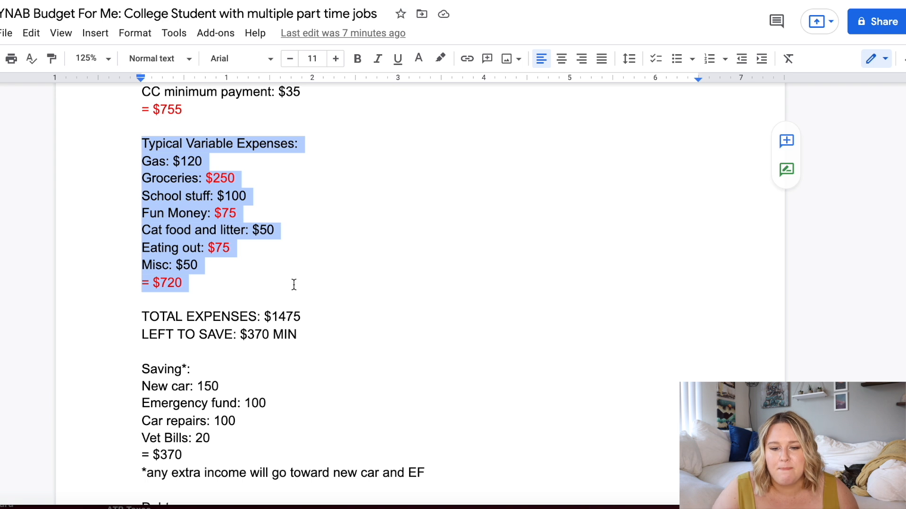
click(294, 283)
scroll(293, 285, up, 12)
scroll(293, 284, down, 15)
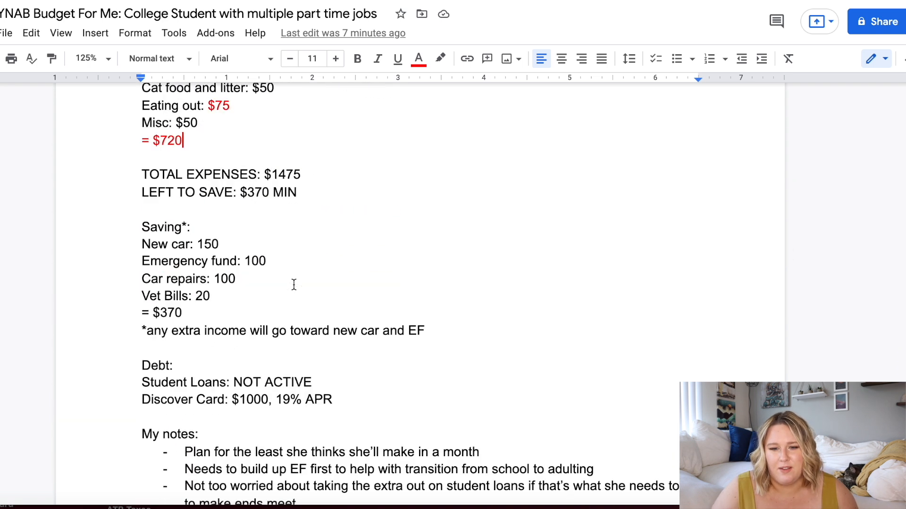
scroll(294, 284, up, 3)
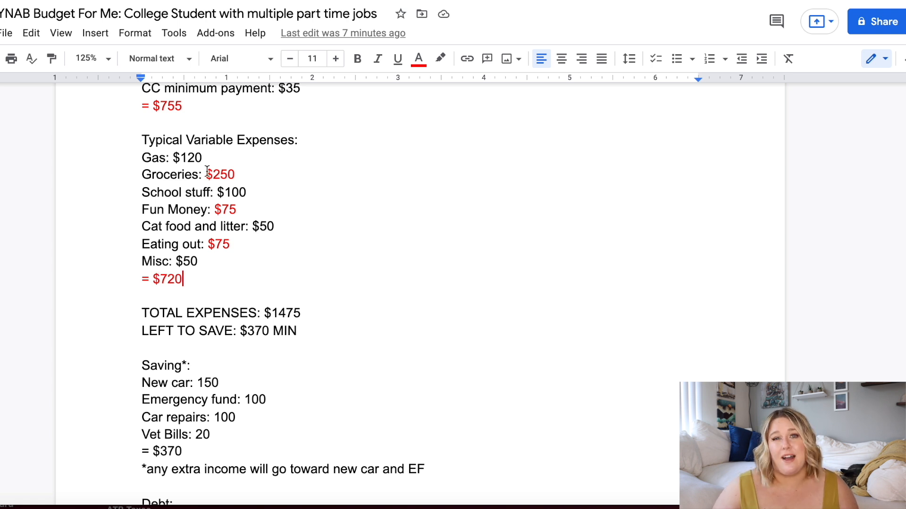
drag(206, 173, 248, 173)
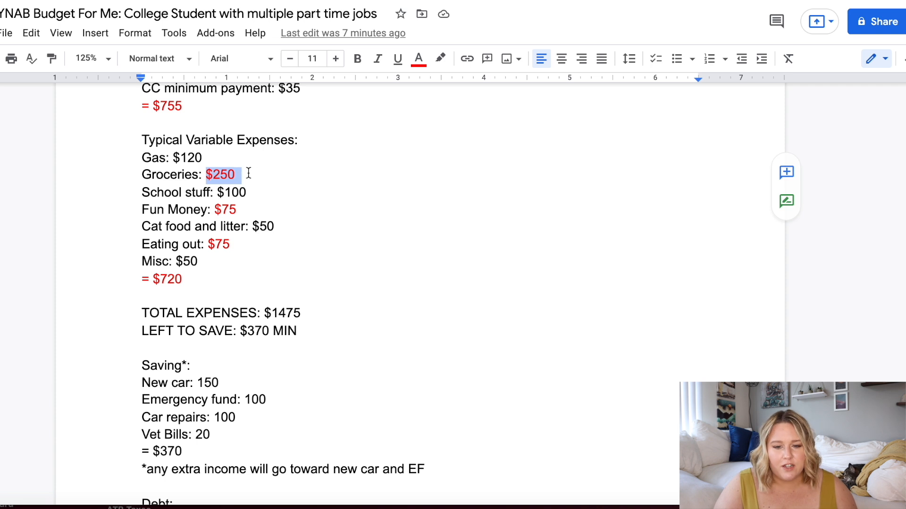
click(237, 209)
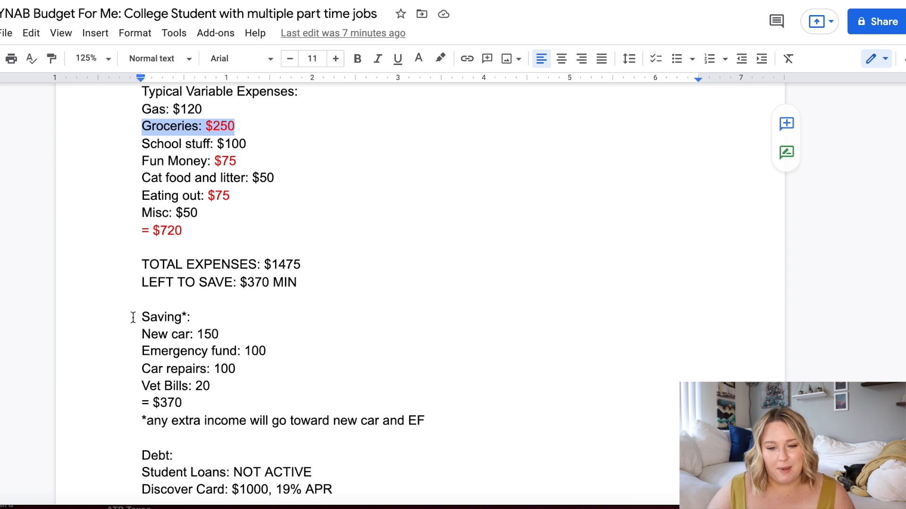
Compare the new plan's total expenses and amount left to save with its typical income range.
click(267, 265)
drag(266, 265, 314, 263)
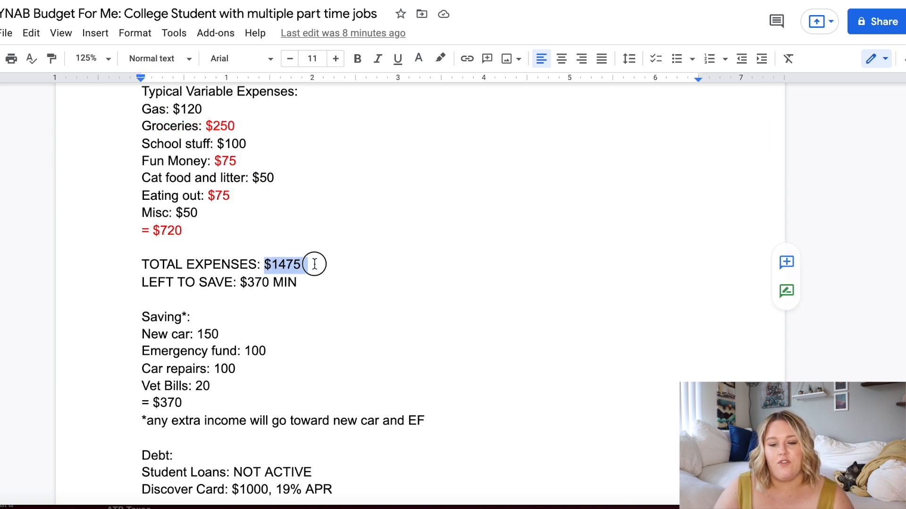
click(301, 282)
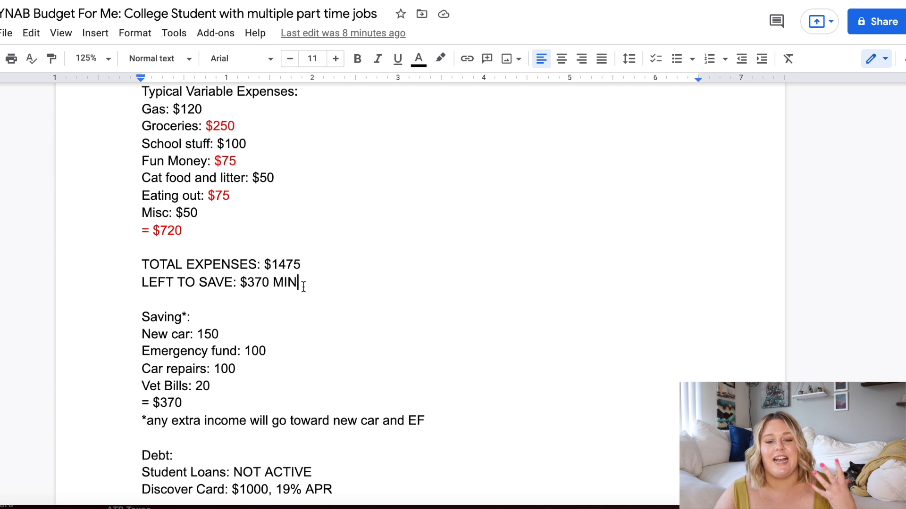
drag(241, 266, 272, 287)
click(296, 289)
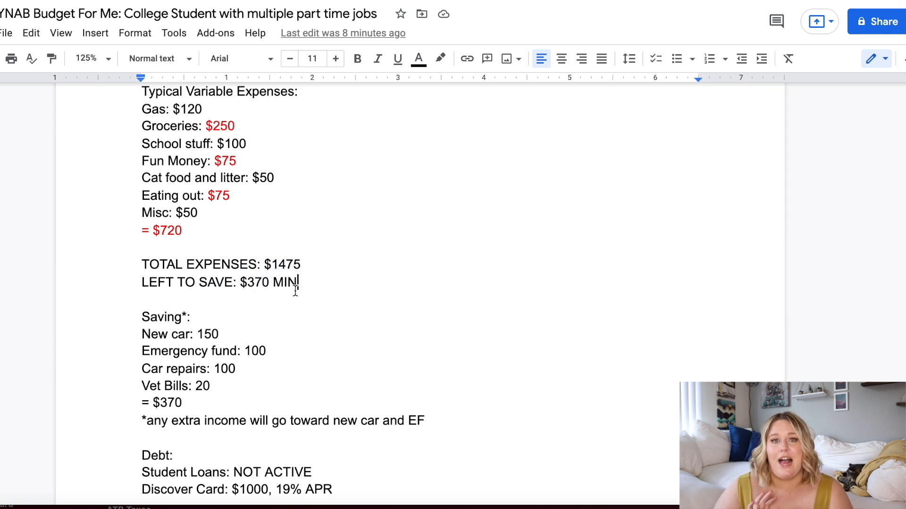
scroll(296, 288, up, 10)
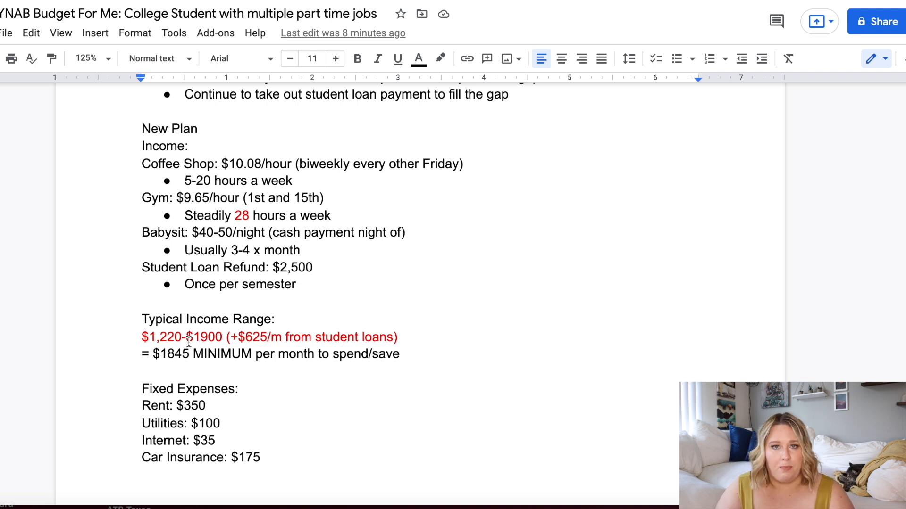
scroll(188, 340, down, 15)
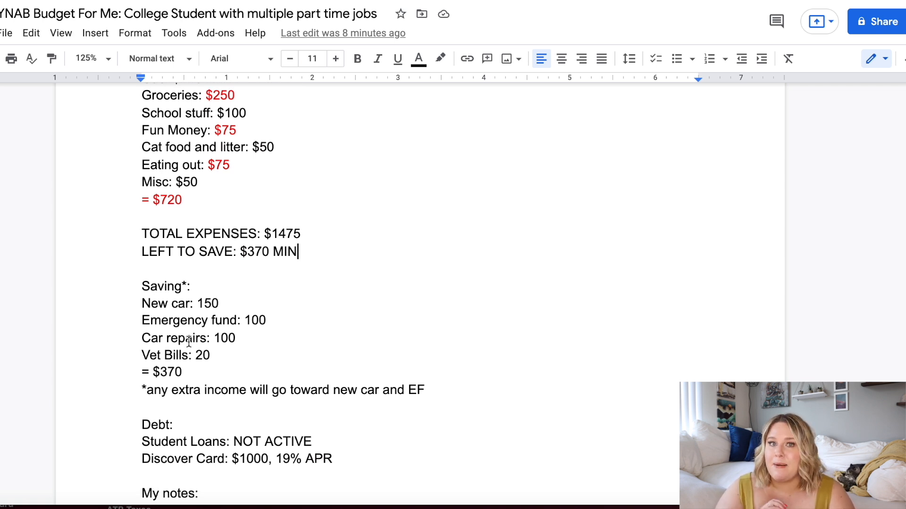
drag(237, 252, 336, 250)
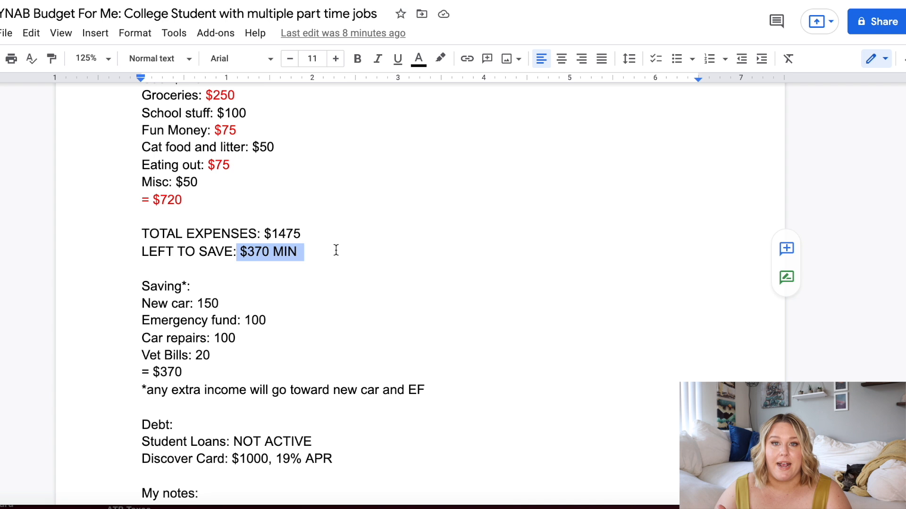
Examine the new plan's saving categories, the extra income note, and the new car and car repairs lines.
scroll(135, 314, down, 2)
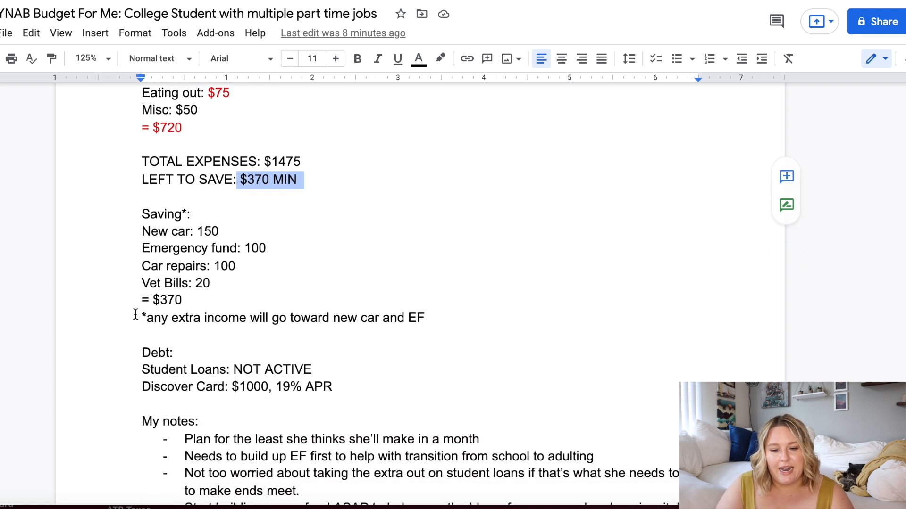
drag(142, 238, 253, 306)
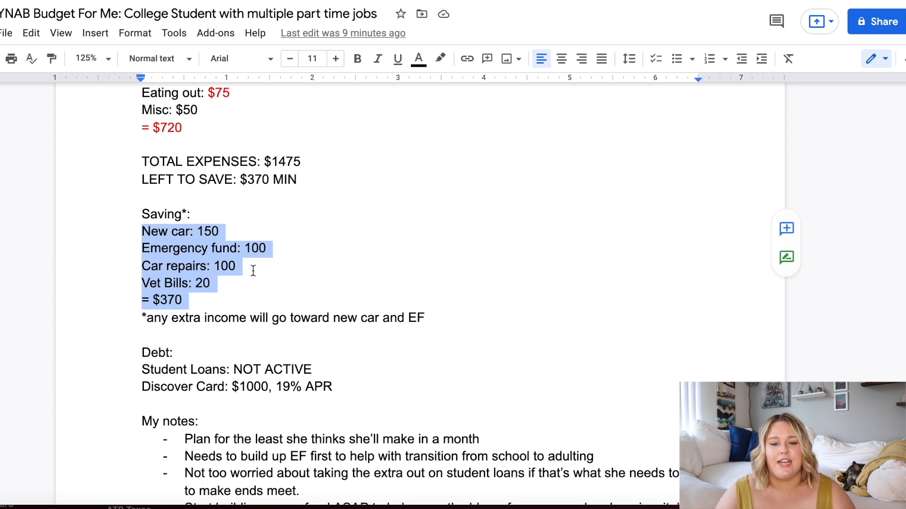
click(232, 283)
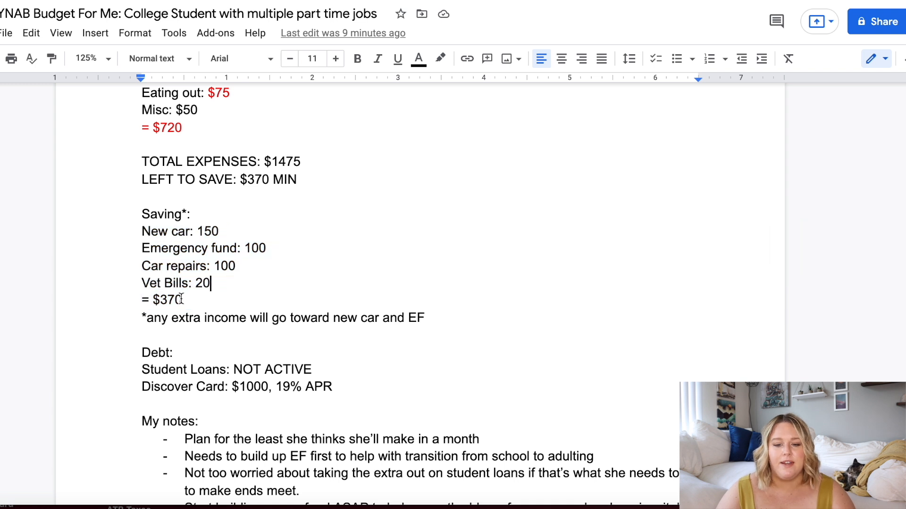
drag(130, 323, 530, 316)
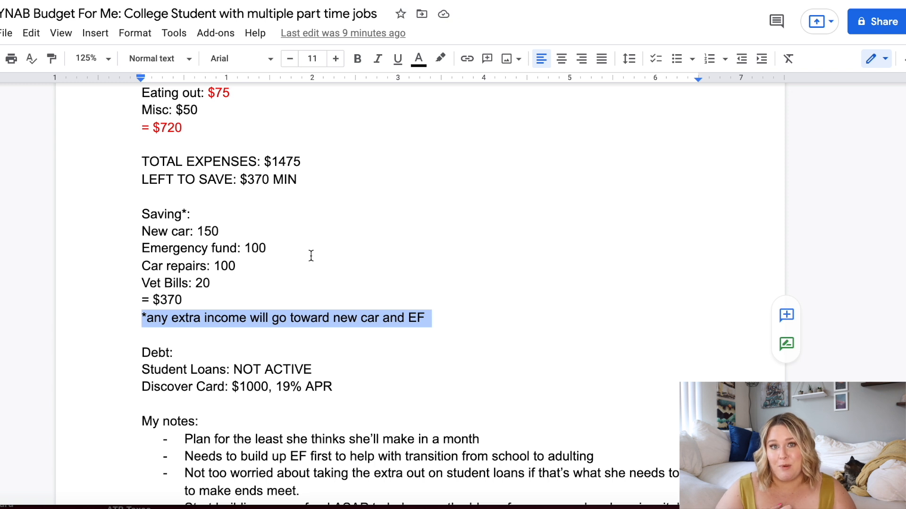
drag(238, 267, 114, 265)
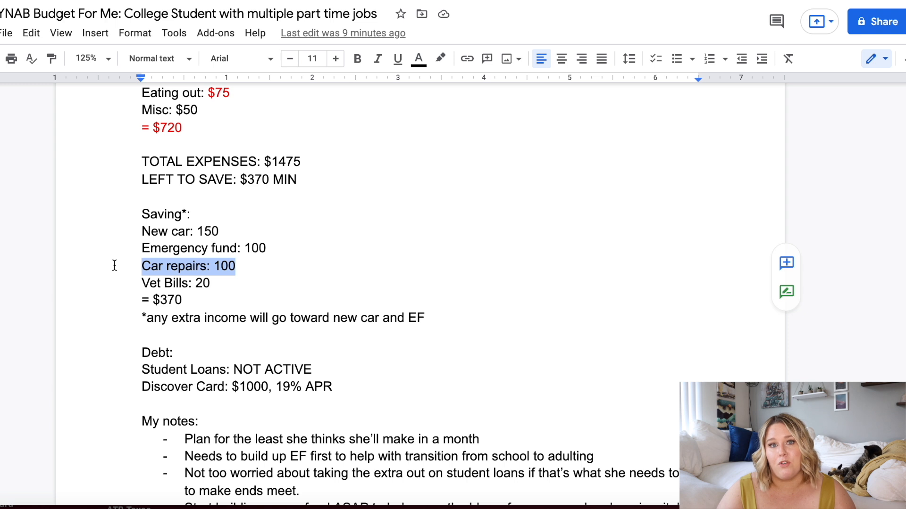
drag(141, 232, 257, 229)
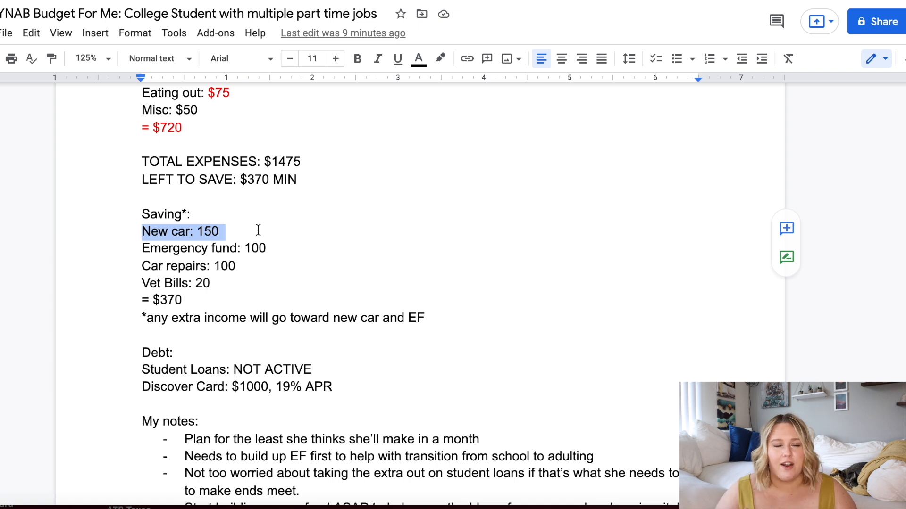
drag(239, 267, 117, 267)
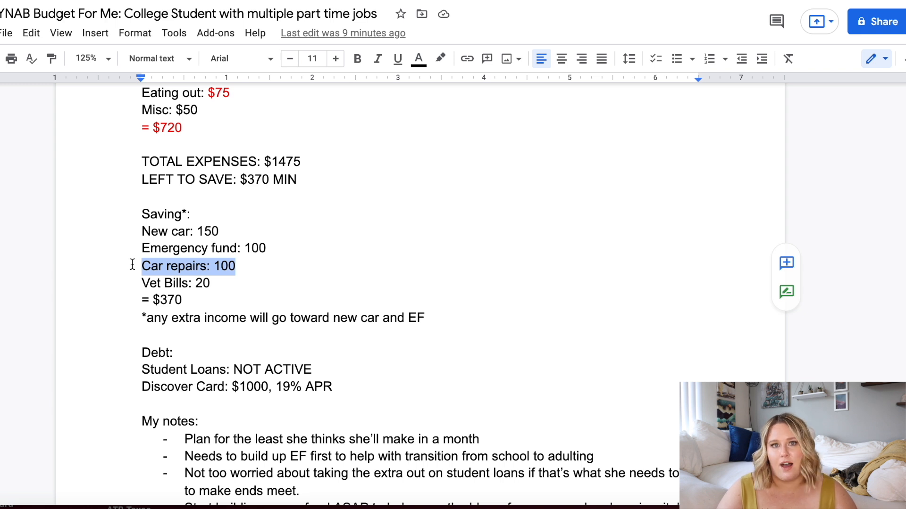
Examine the new plan's new car saving line and the credit card minimum payment among its fixed expenses.
drag(142, 231, 261, 233)
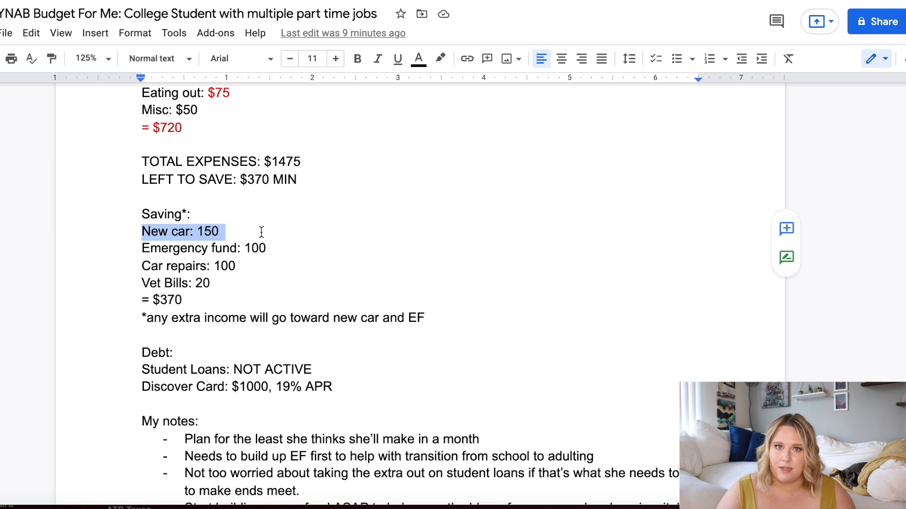
scroll(261, 232, up, 10)
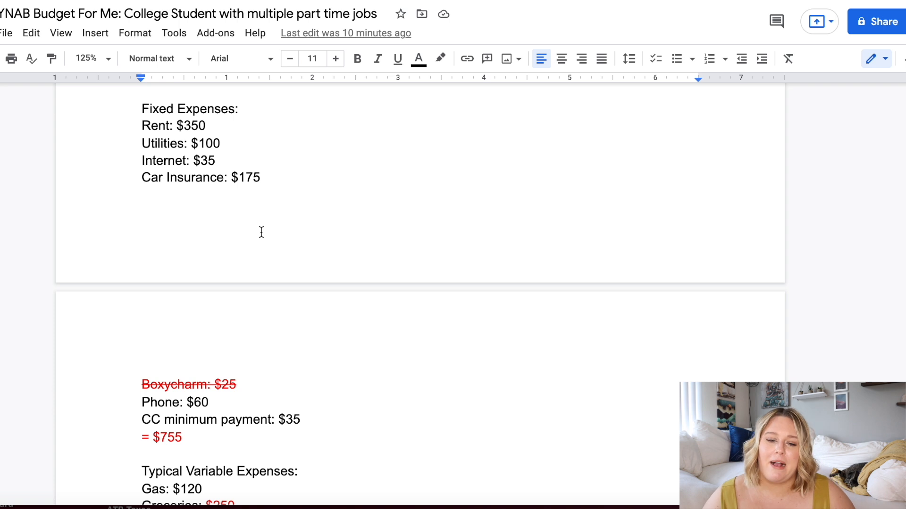
scroll(262, 232, down, 1)
drag(141, 409, 309, 407)
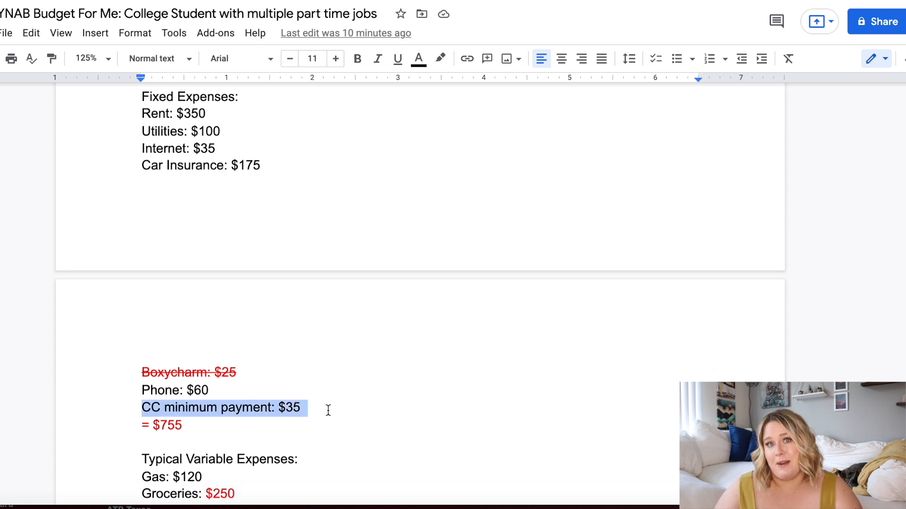
Compare the Discover card's balance and APR with the new car and emergency fund saving lines.
scroll(328, 410, down, 10)
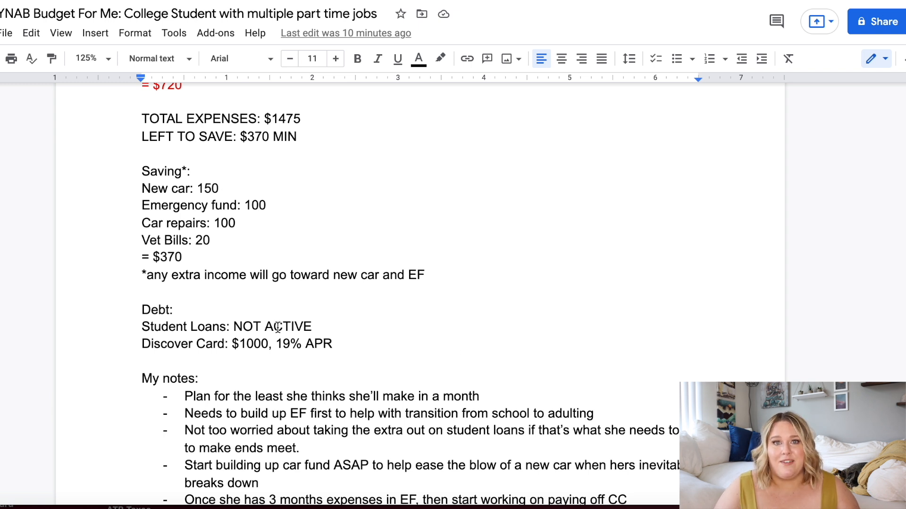
drag(229, 344, 370, 355)
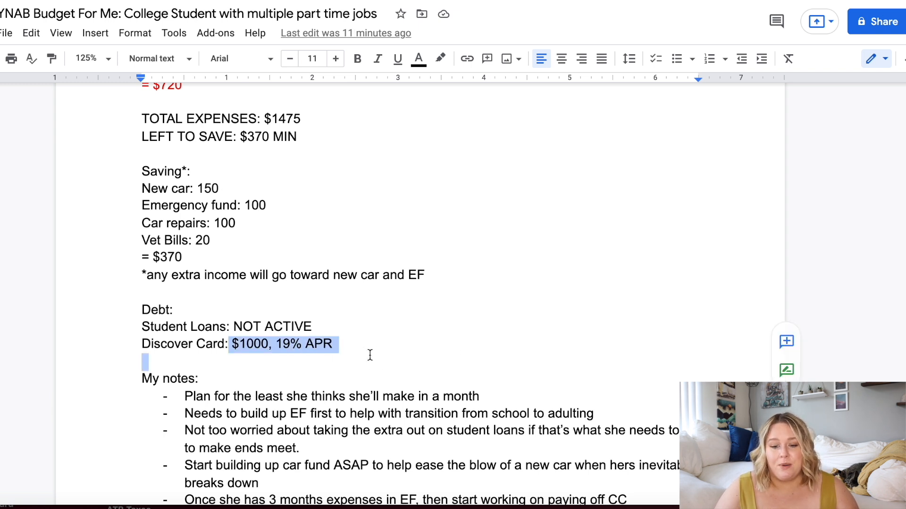
click(370, 355)
drag(131, 183, 305, 201)
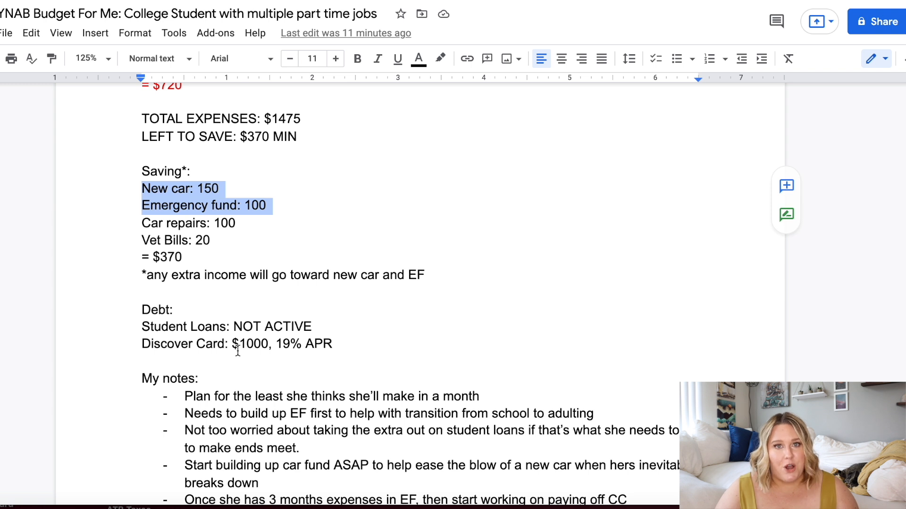
drag(232, 344, 384, 343)
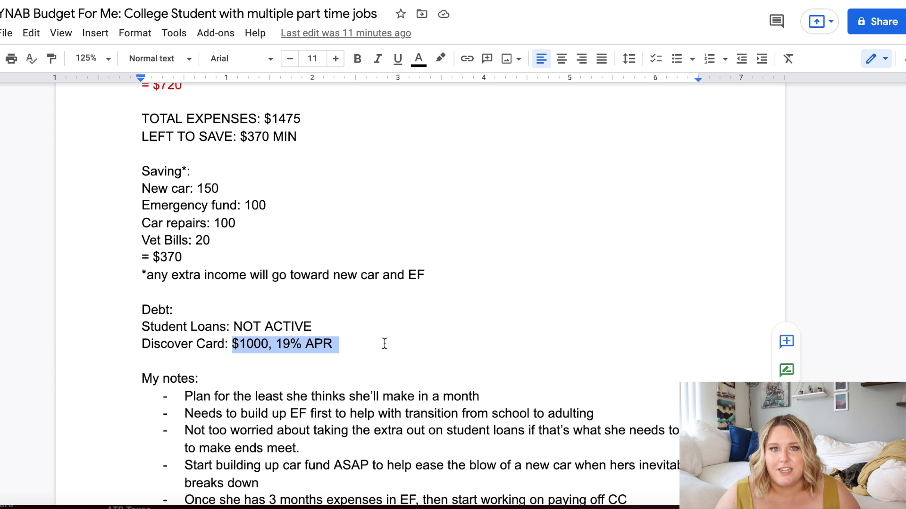
click(296, 310)
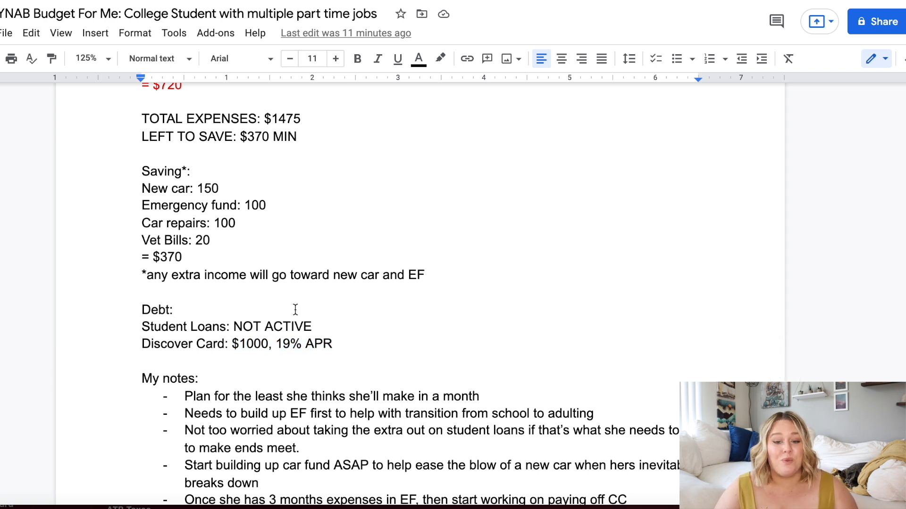
Review the new plan's total expenses, the Discover card debt line and the new car and emergency fund savings together.
scroll(147, 309, up, 1)
scroll(148, 309, up, 5)
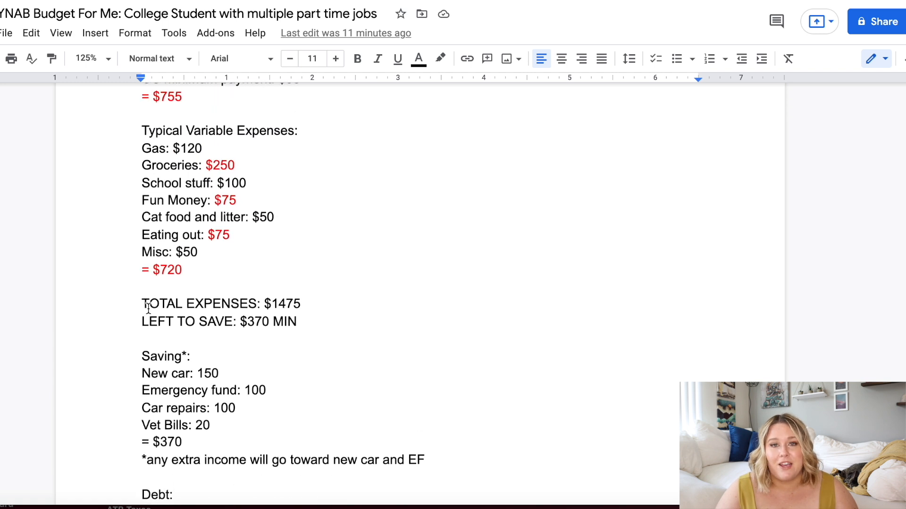
scroll(212, 330, down, 5)
drag(282, 380, 140, 375)
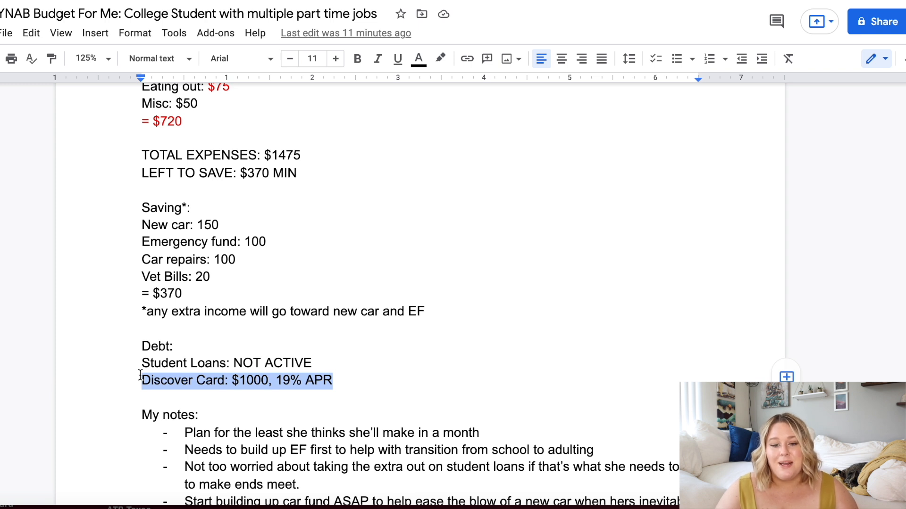
drag(142, 227, 337, 251)
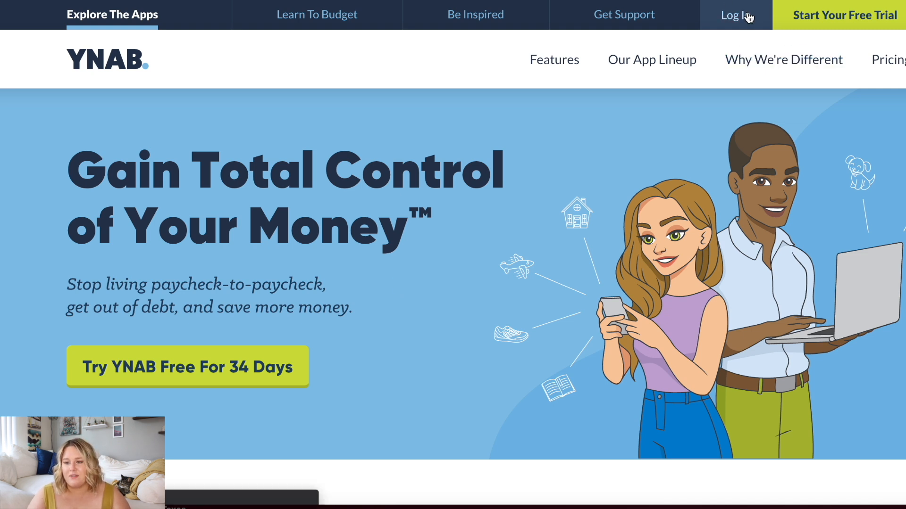
Switch to YNAB, log in, and create a new budget named after the student with the default currency and format settings.
click(748, 17)
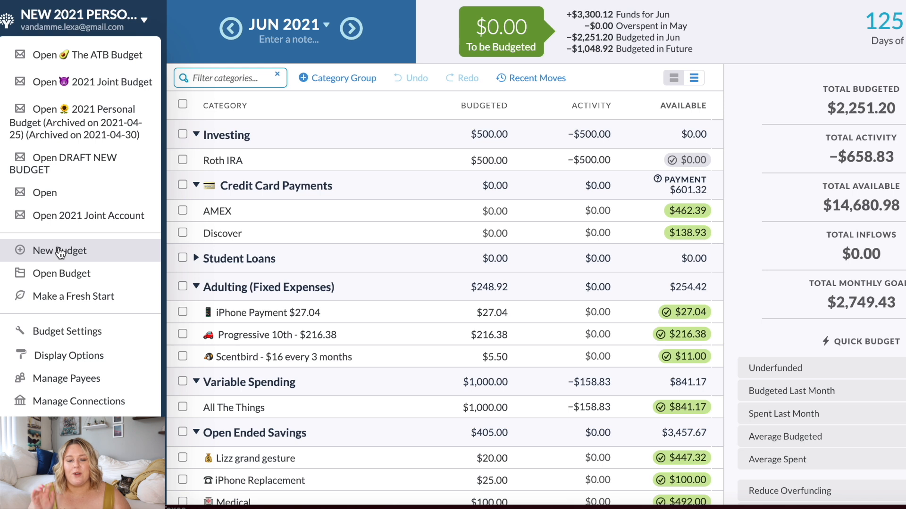
click(60, 253)
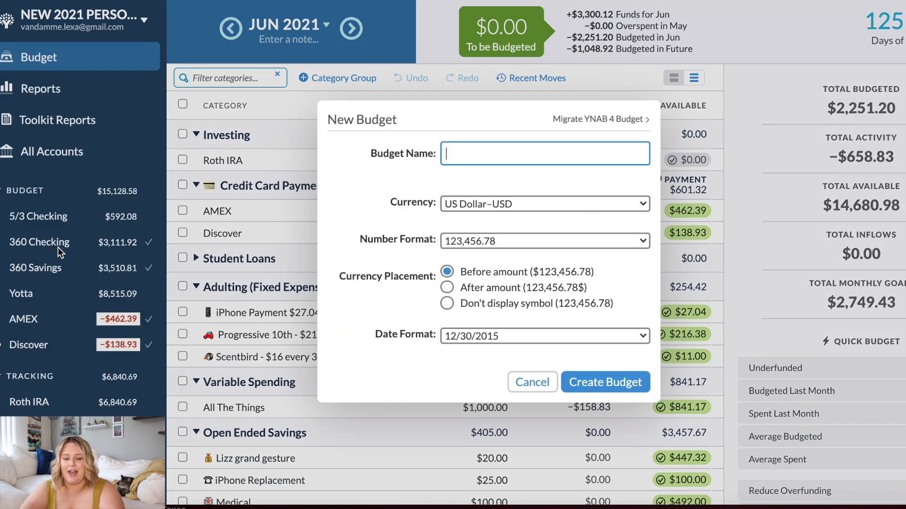
text(Sarah's Budget)
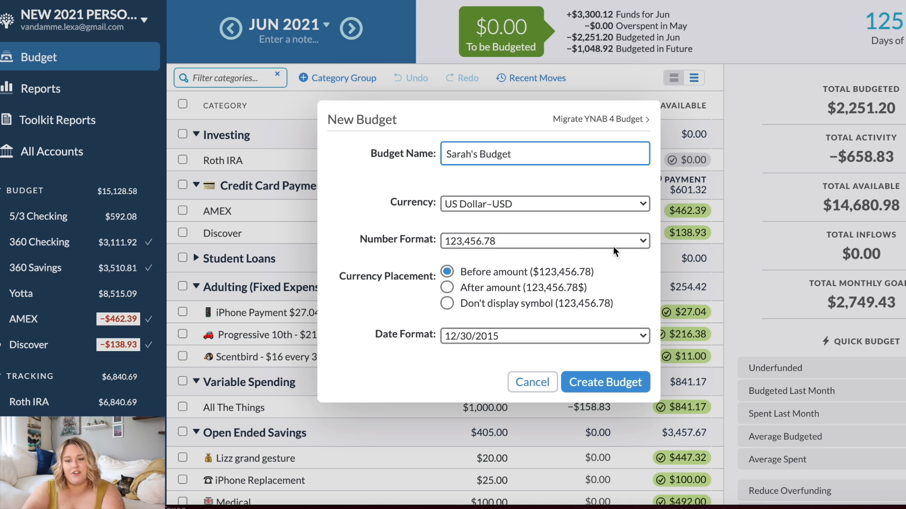
click(625, 386)
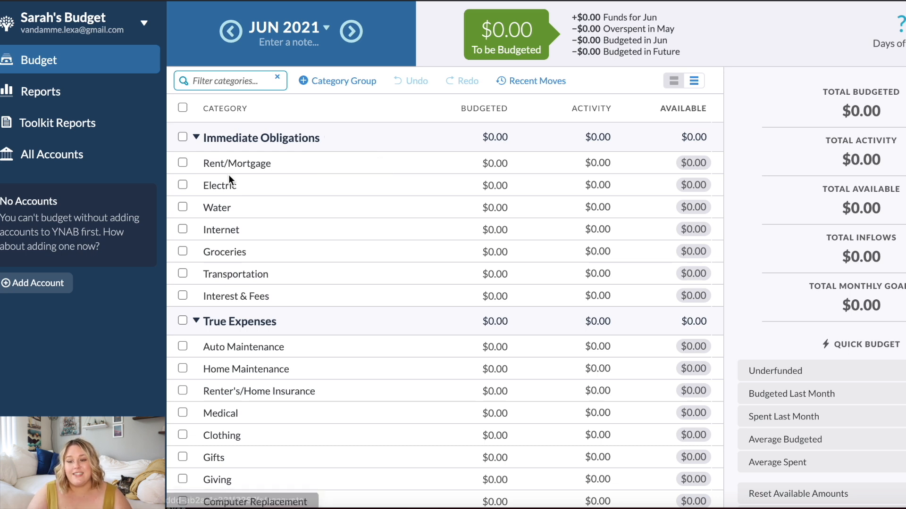
Look through the new budget's default category groups, from Immediate Obligations to Just for Fun.
scroll(229, 177, down, 7)
scroll(229, 177, up, 7)
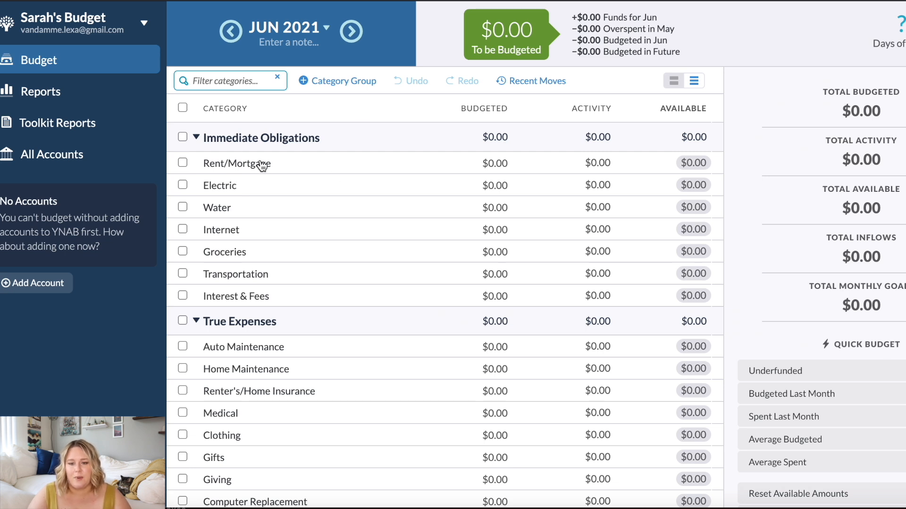
scroll(253, 152, down, 5)
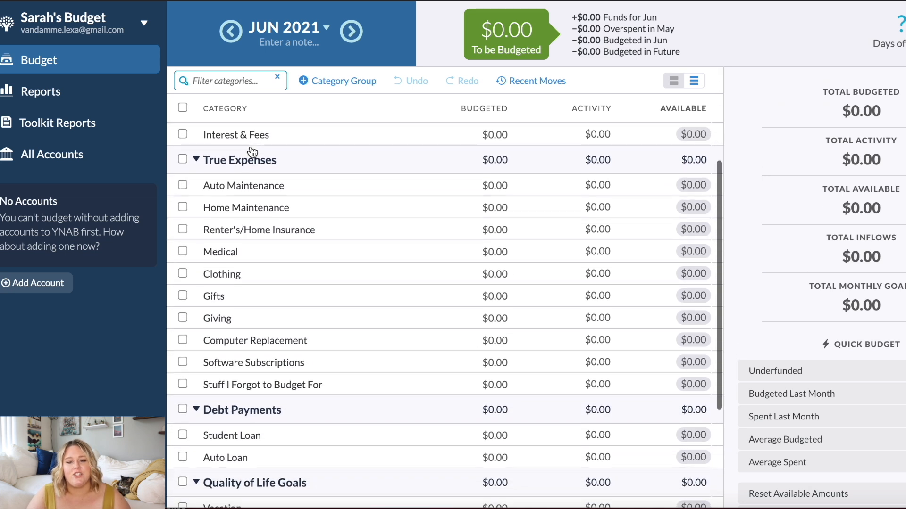
scroll(252, 152, up, 1)
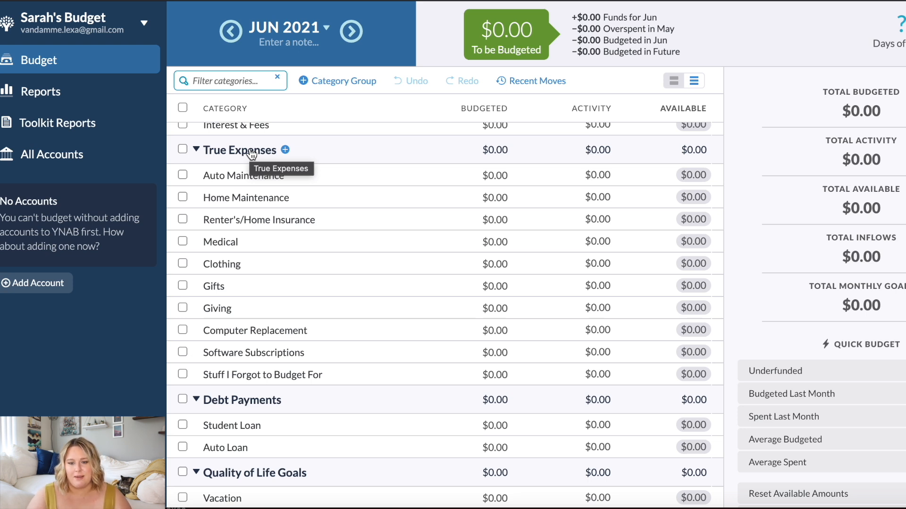
scroll(273, 170, down, 3)
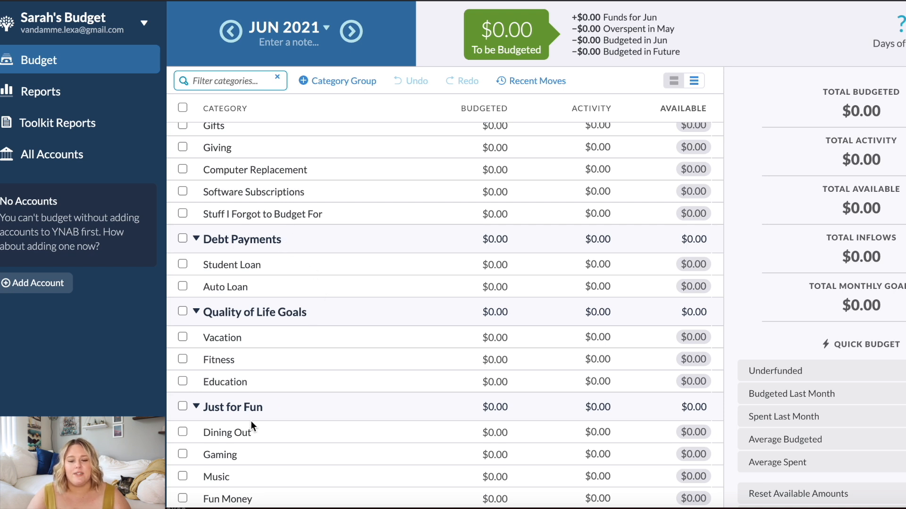
scroll(262, 411, up, 6)
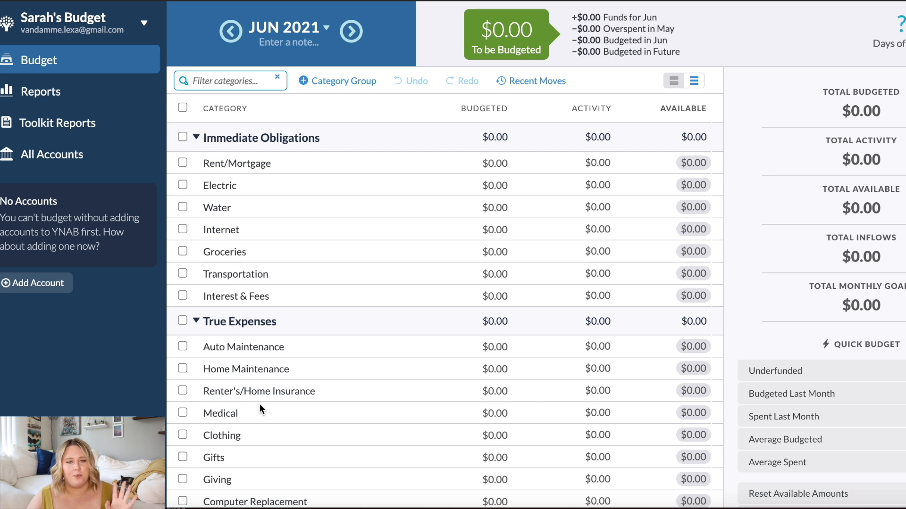
Delete all the default category groups from the new budget, from Immediate Obligations through Just for Fun.
click(355, 136)
click(250, 224)
click(282, 134)
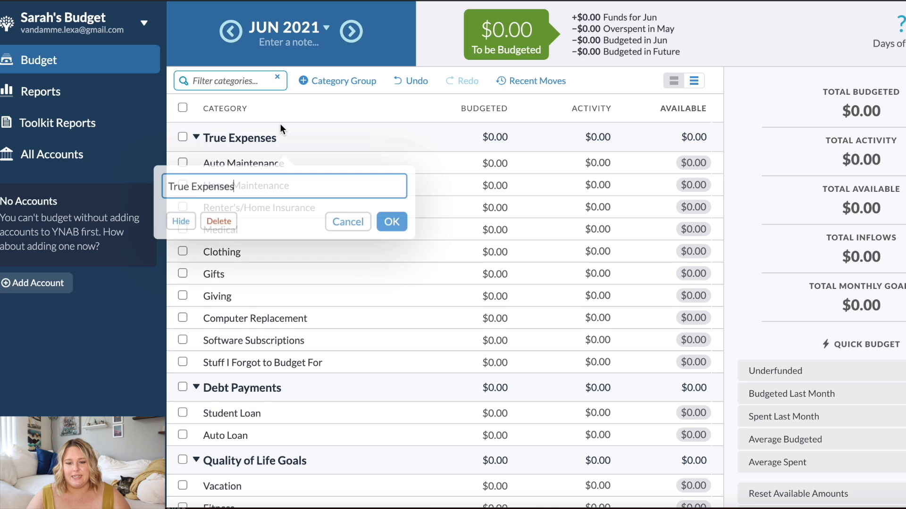
click(216, 222)
click(244, 138)
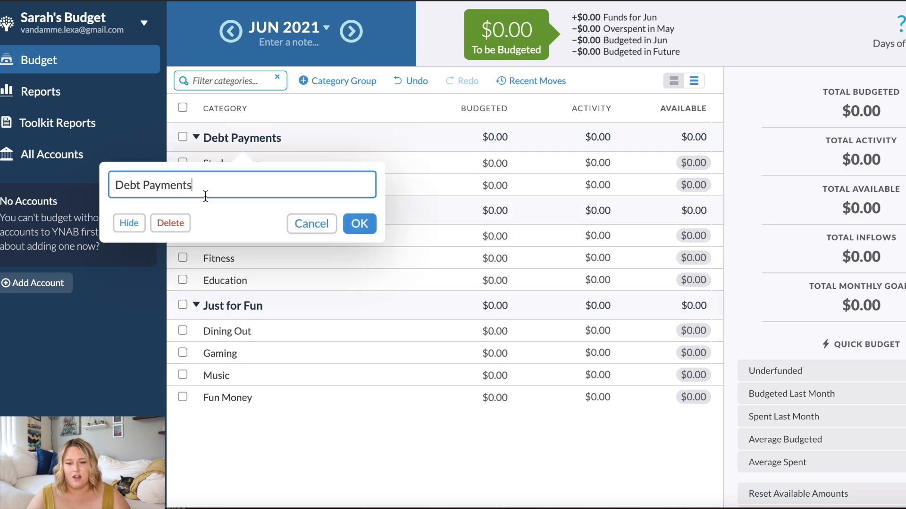
click(169, 223)
click(239, 138)
click(161, 223)
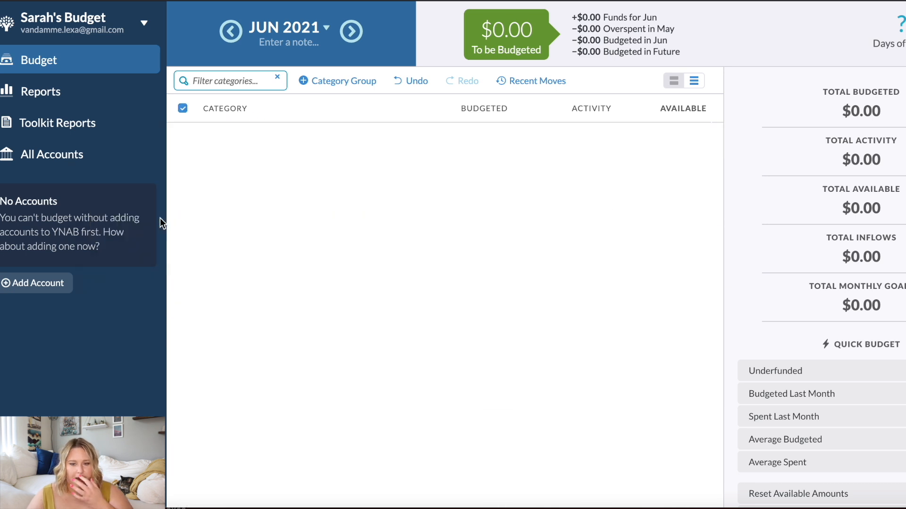
Create two category groups named Fixed Expenses and Variable Expenses.
click(310, 83)
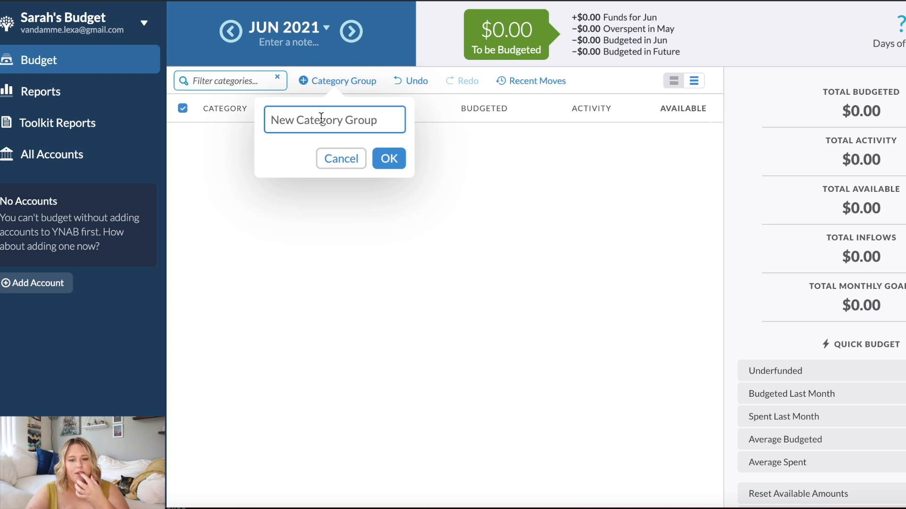
text(Fixed Exp)
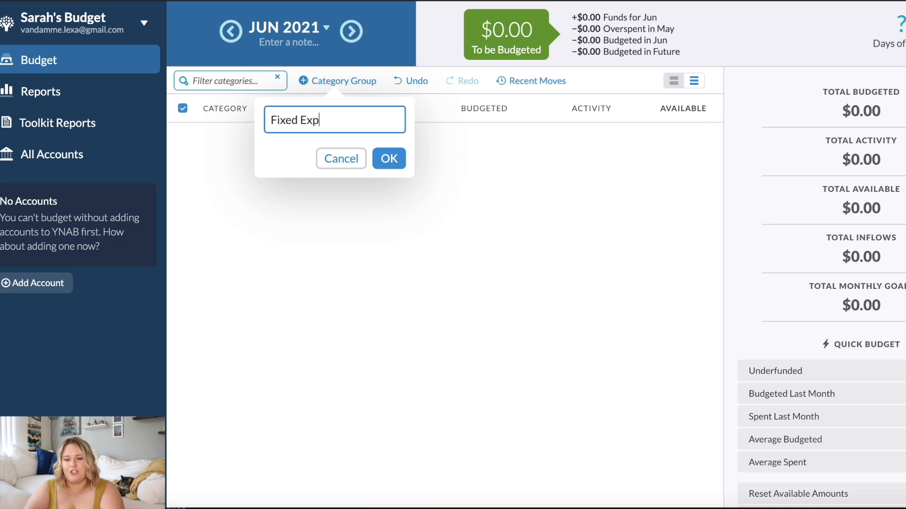
text(enses)
click(388, 158)
click(325, 81)
text(Variable Expenses)
key(Return)
Create a third category group named Savings Goals and finish adding groups.
text(Saving)
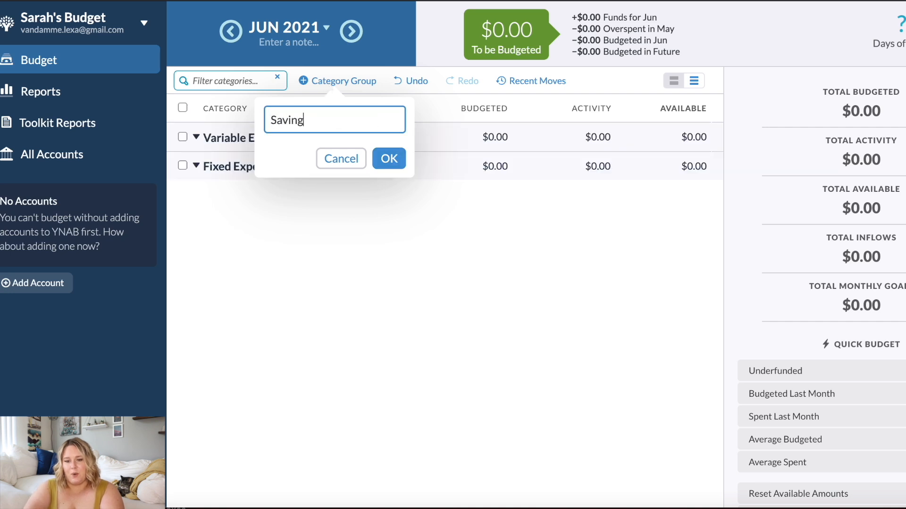
text(s Goals)
key(Return)
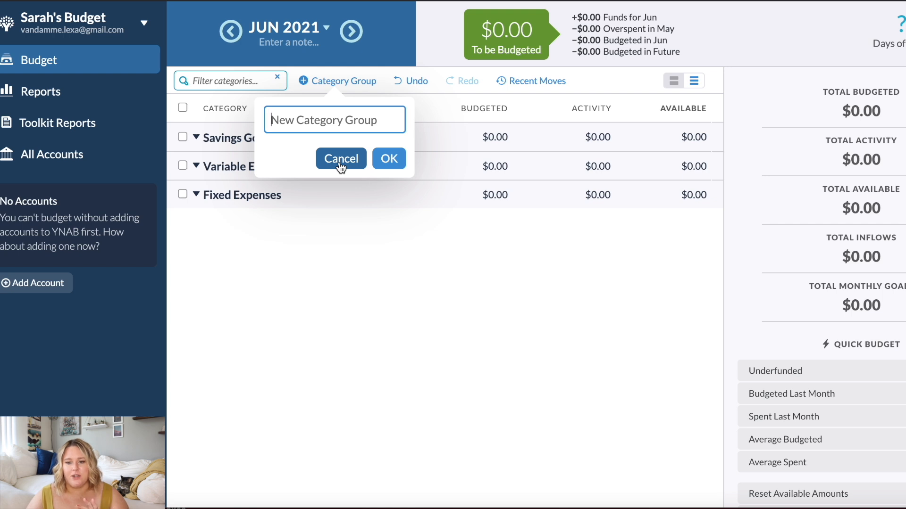
click(340, 160)
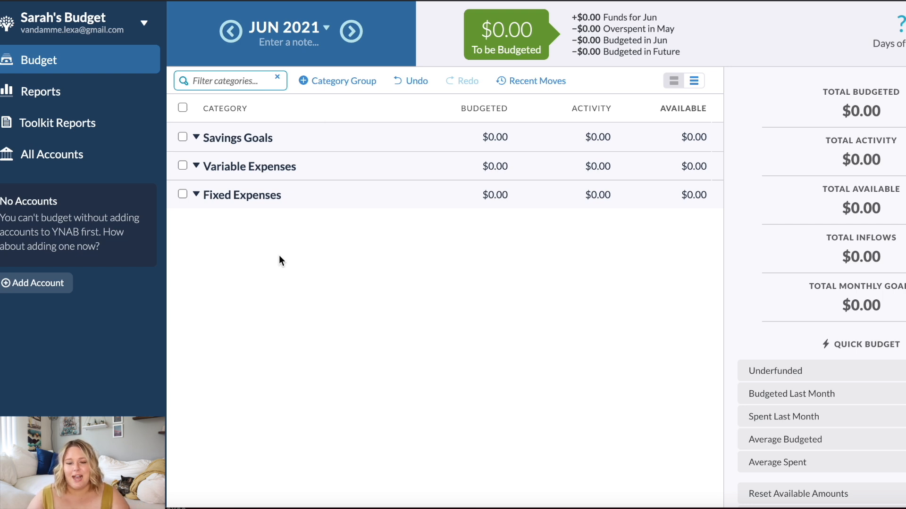
Switch to the budget document in Google Docs and look up the new plan's saving categories.
click(282, 138)
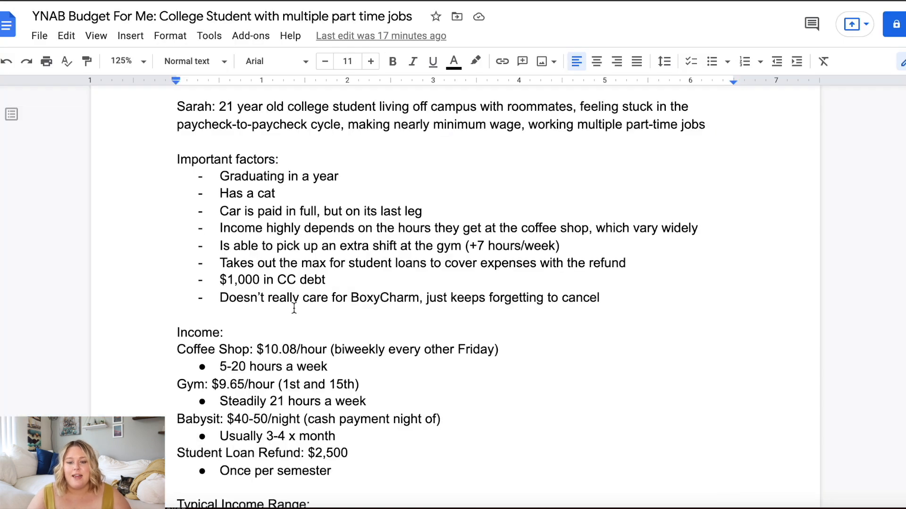
scroll(293, 311, down, 7)
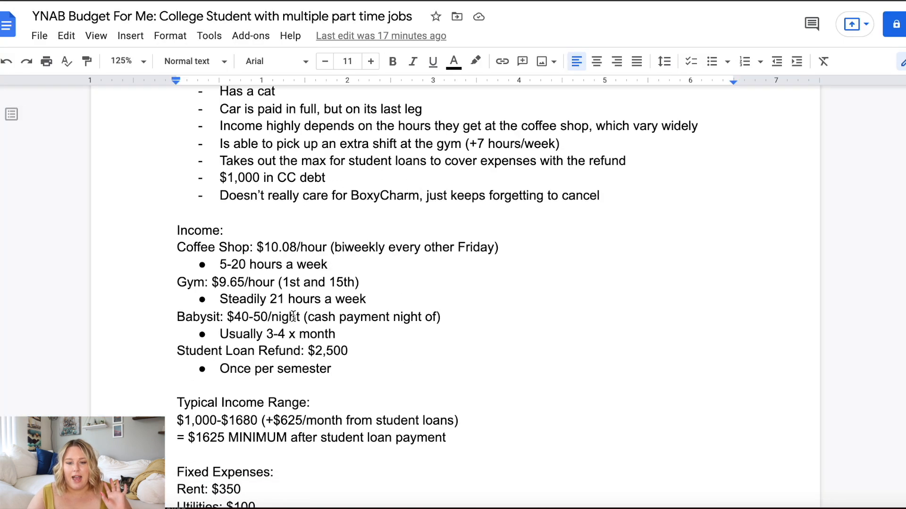
scroll(293, 316, down, 15)
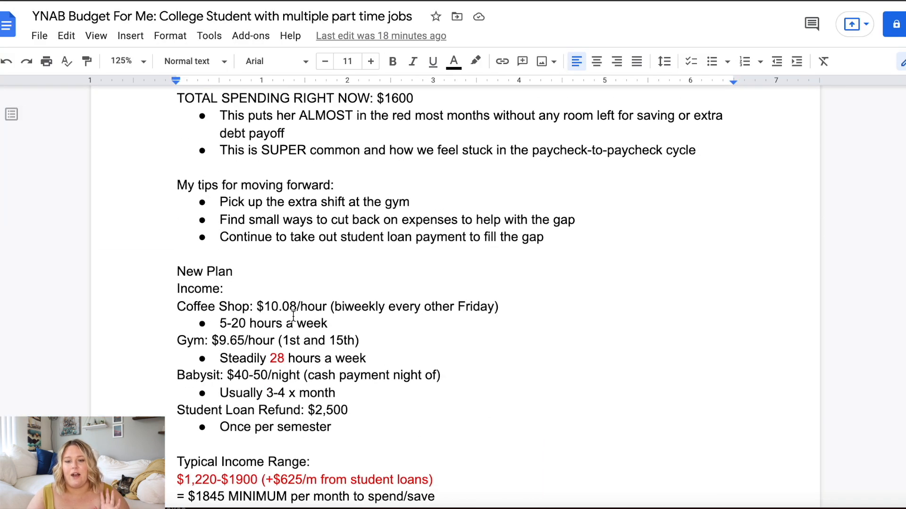
scroll(293, 316, down, 12)
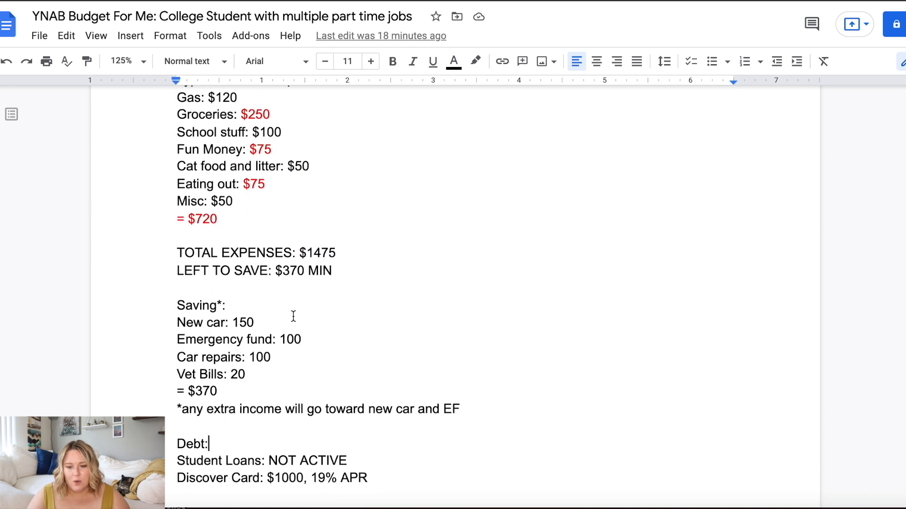
drag(168, 321, 313, 373)
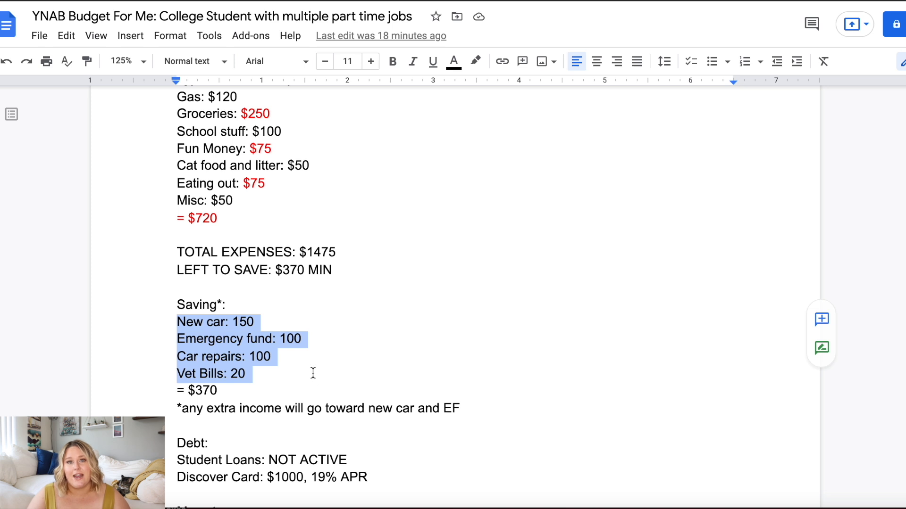
Switch back to YNAB and add a category named New Car to the Savings Goals group.
click(608, 1)
text(New CaR)
key(BackSpace)
text(r)
click(335, 214)
Add a category named Car Repairs to the Savings Goals group.
click(283, 138)
text(Car Rea)
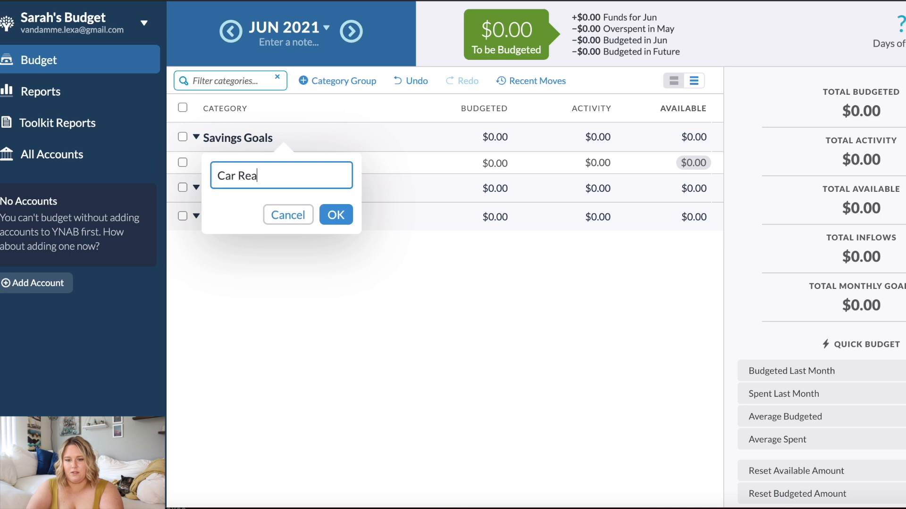
key(BackSpace)
text(pairs)
key(Return)
Add categories named Emergency Fund and Vet Bills to the Savings Goals group.
click(283, 137)
text(Eme)
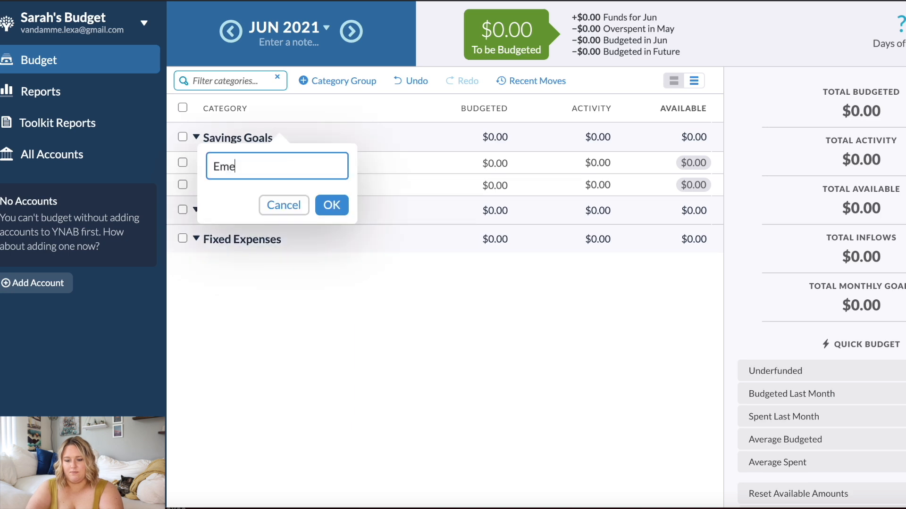
text(rgency Fund)
click(336, 209)
click(282, 137)
text(Vet Bills)
click(337, 205)
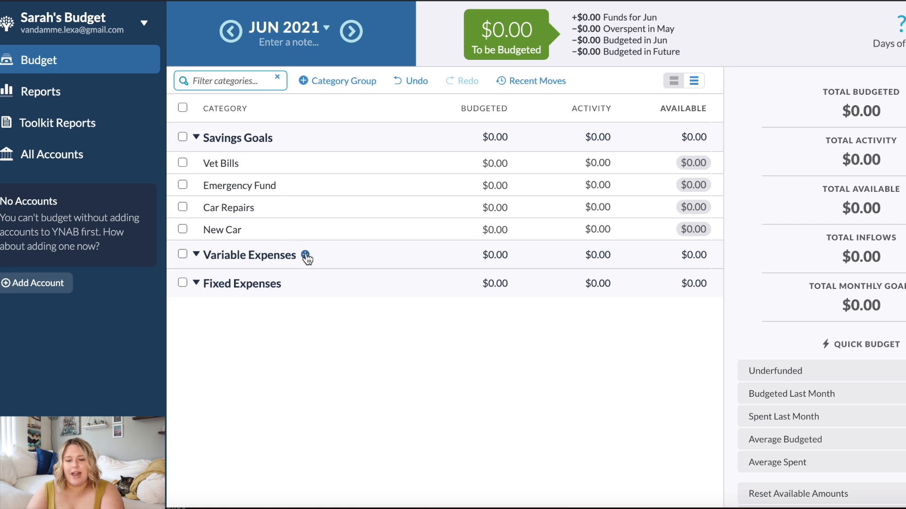
Add categories named Gas and Groceries to the Variable Expenses group.
click(305, 253)
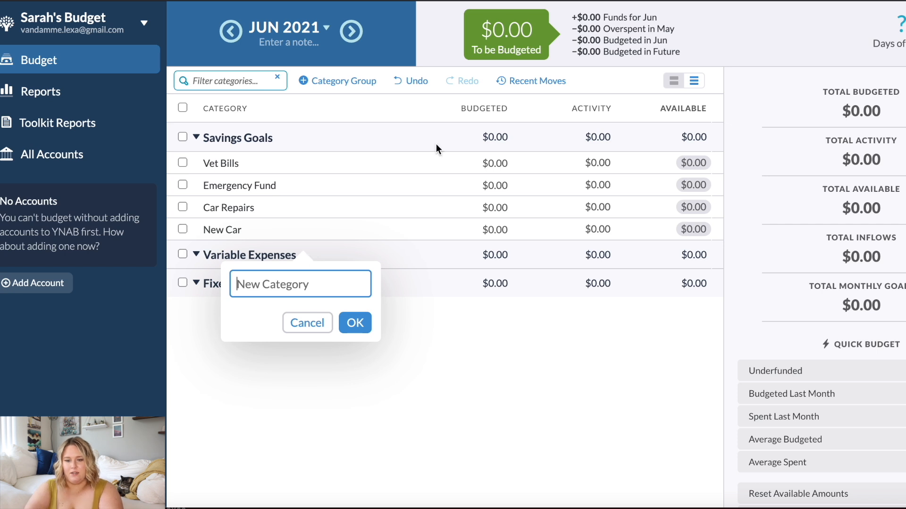
text(Gas)
key(Return)
click(304, 254)
text(Groceries)
key(Return)
Add categories named School Stuff and Fun Money to the Variable Expenses group.
click(303, 255)
text(School Stuff)
key(Return)
click(303, 255)
text(Fun Money)
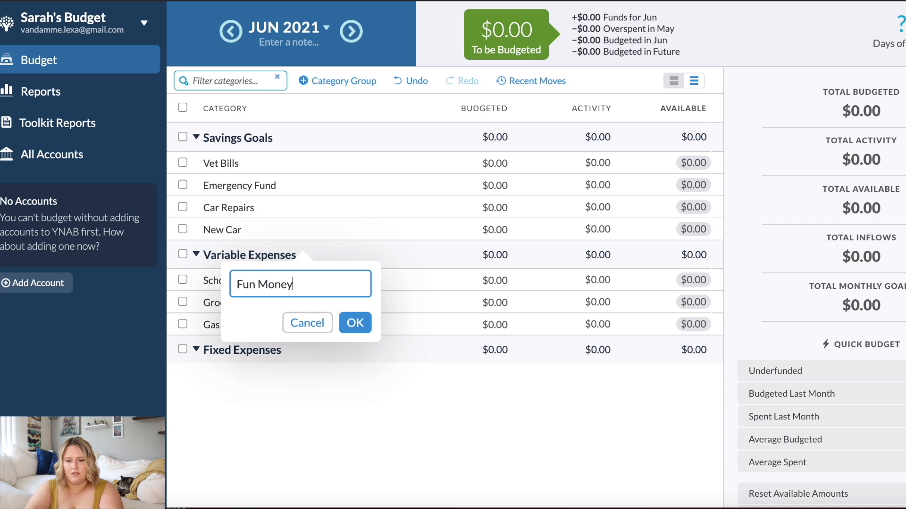
key(Return)
Add categories named Eating Out and Cat food/Litter to the Variable Expenses group.
click(304, 254)
text(Eating Out)
key(Return)
click(306, 256)
text(Cat food/Litter)
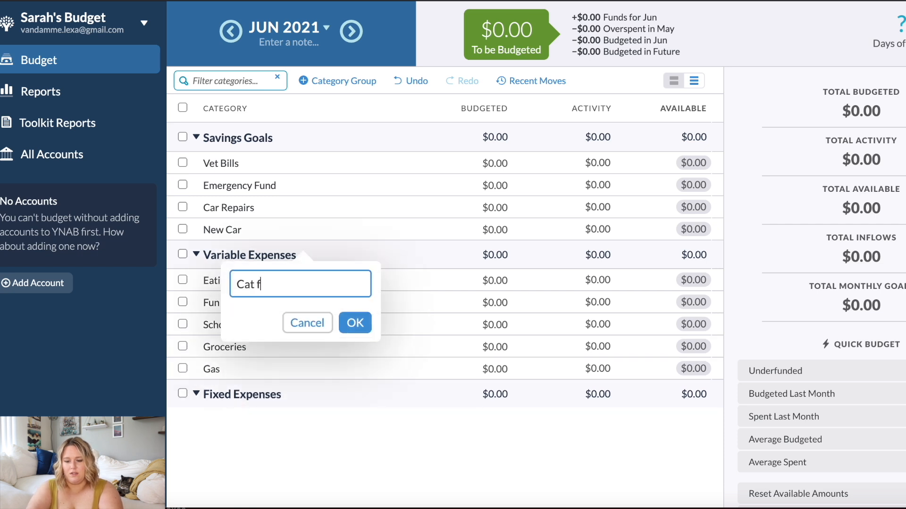
key(Return)
Add a category named Misc to the Variable Expenses group.
click(306, 256)
text(Misc)
key(Return)
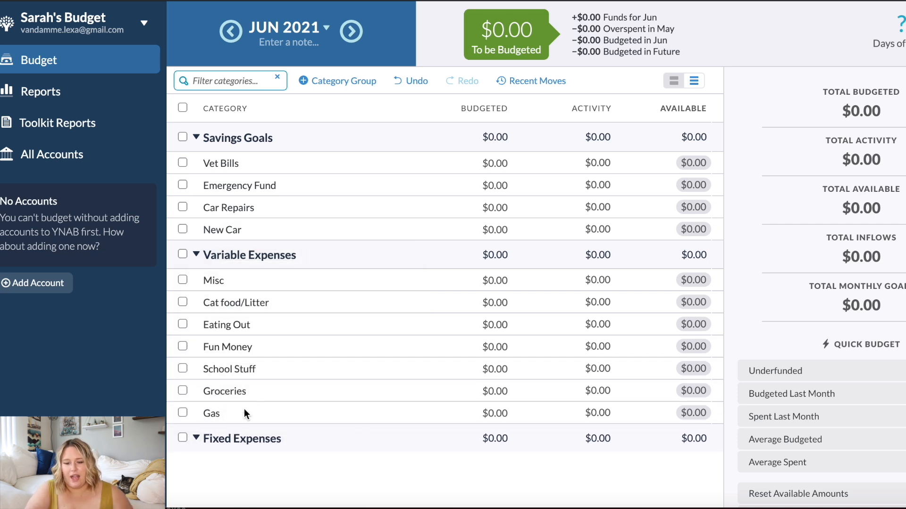
Add categories named Rent and Utilities to the Fixed Expenses group.
click(289, 438)
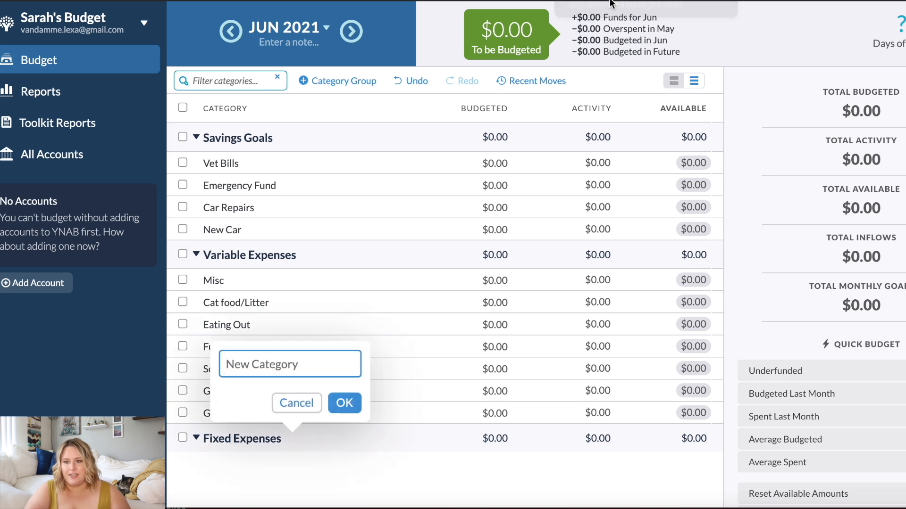
text(Rent)
key(Return)
click(288, 439)
text(Utilities)
key(Return)
Add categories named Car Insurance, Phone and Internet to the Fixed Expenses group.
click(290, 438)
text(Car Insurance)
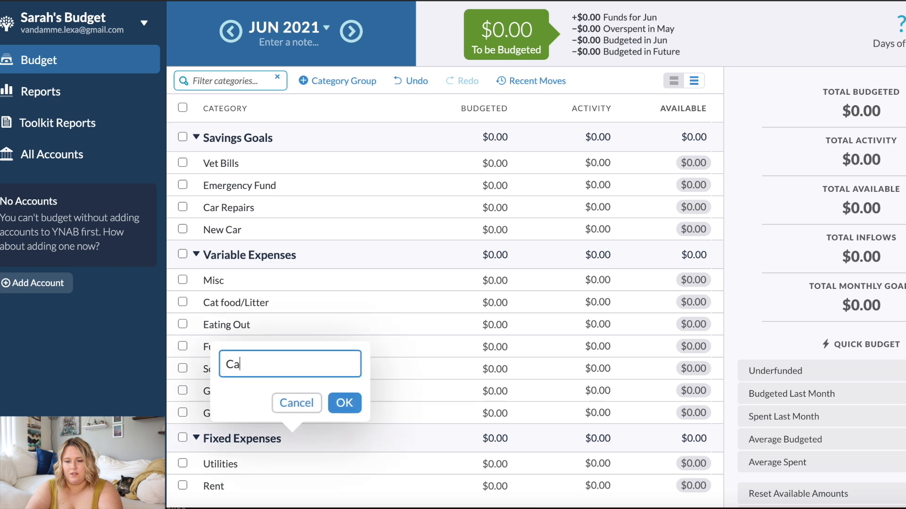
key(Return)
click(291, 439)
text(Phone)
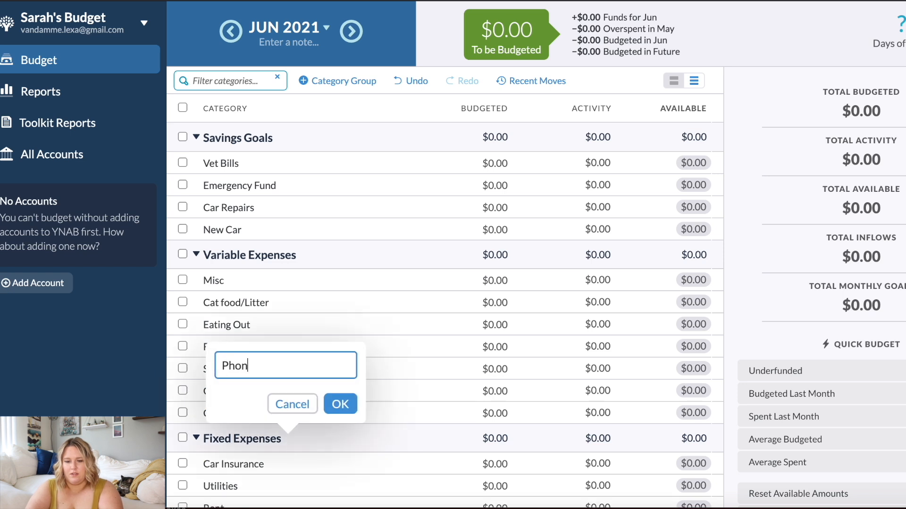
key(Return)
scroll(292, 435, down, 1)
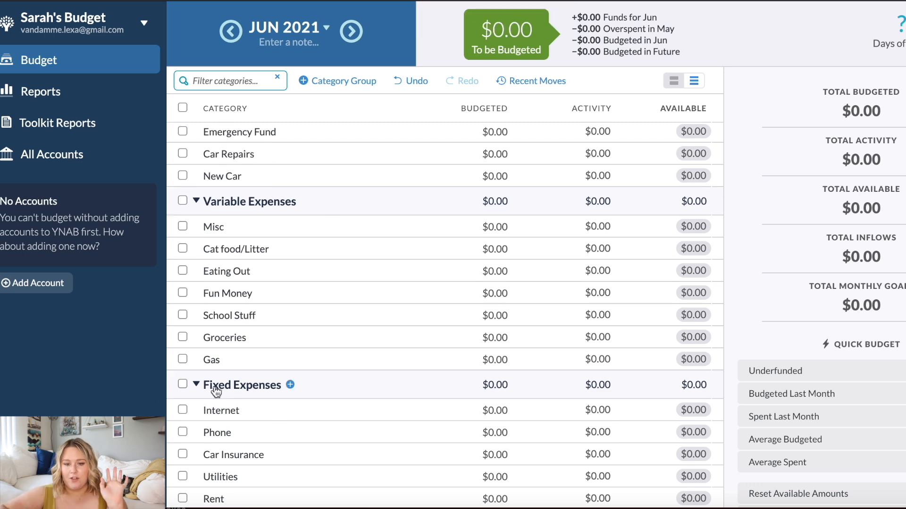
scroll(216, 390, up, 1)
scroll(216, 391, down, 1)
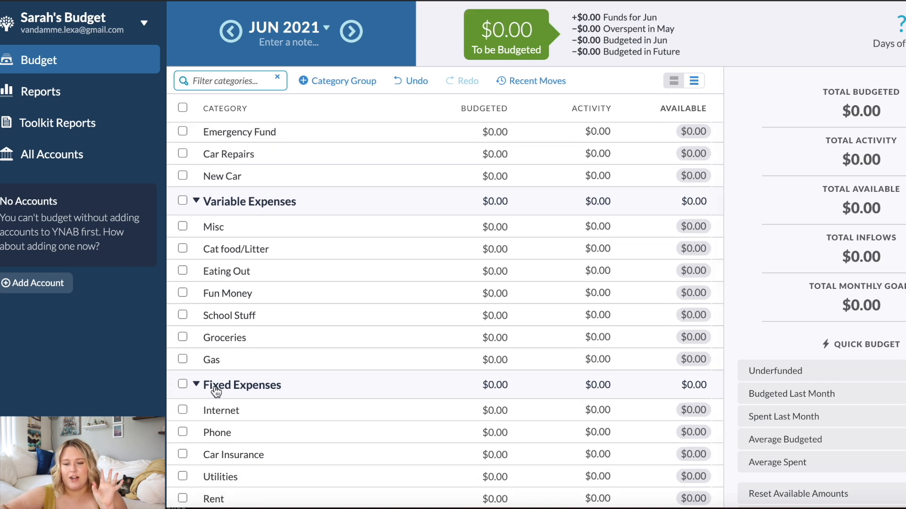
scroll(216, 391, up, 1)
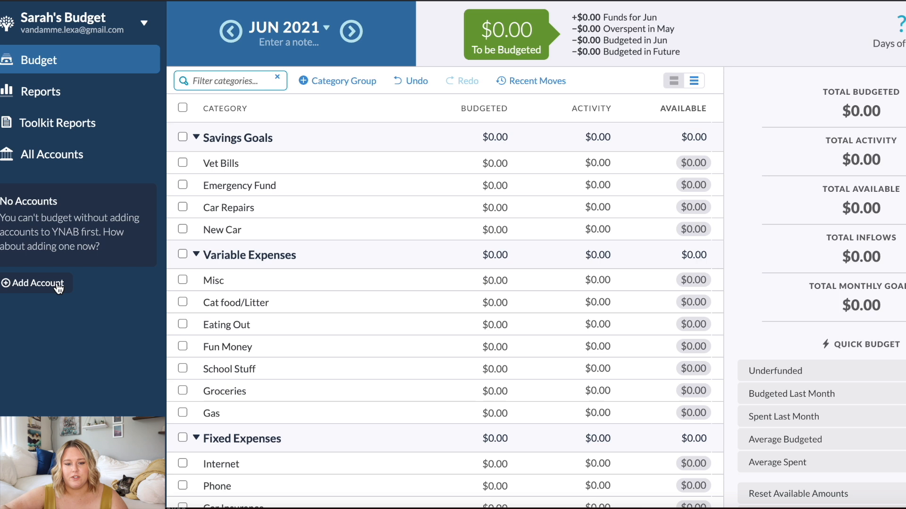
Start adding an account, view the financial institutions offered for a linked account, and return to the choice of linking method.
click(38, 283)
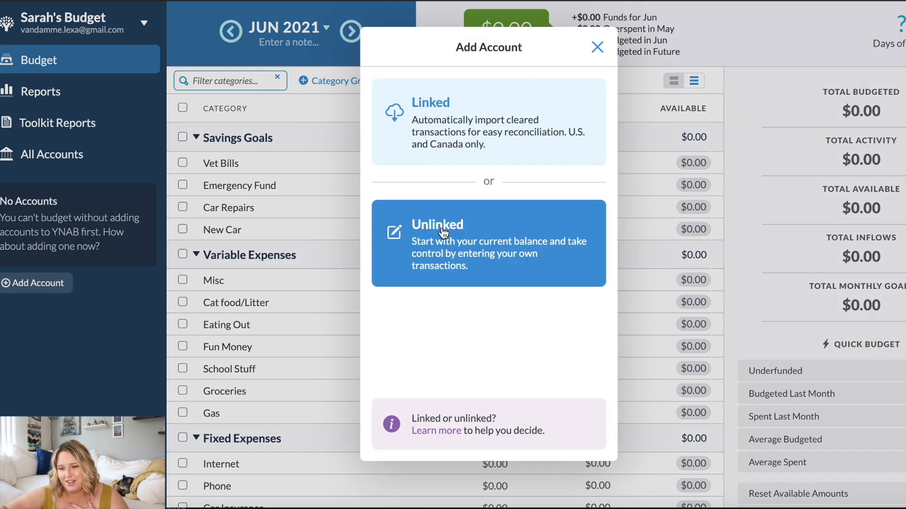
click(497, 115)
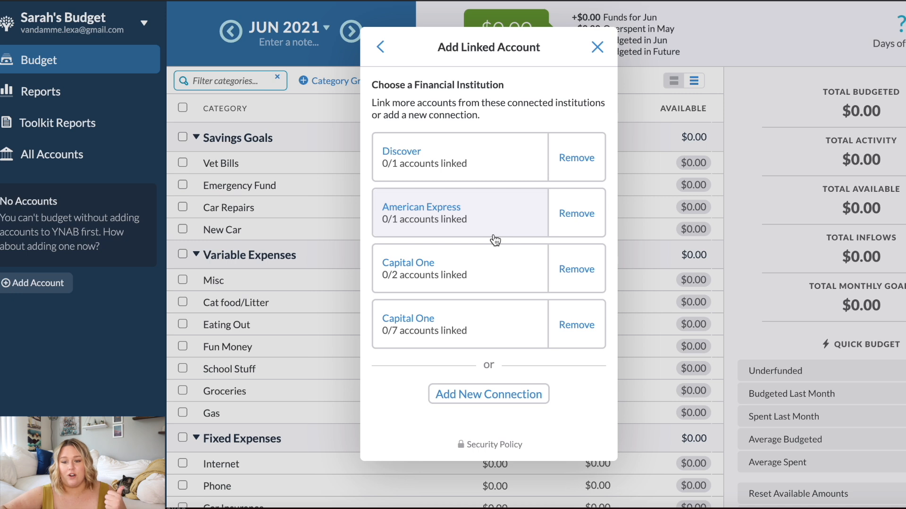
click(380, 49)
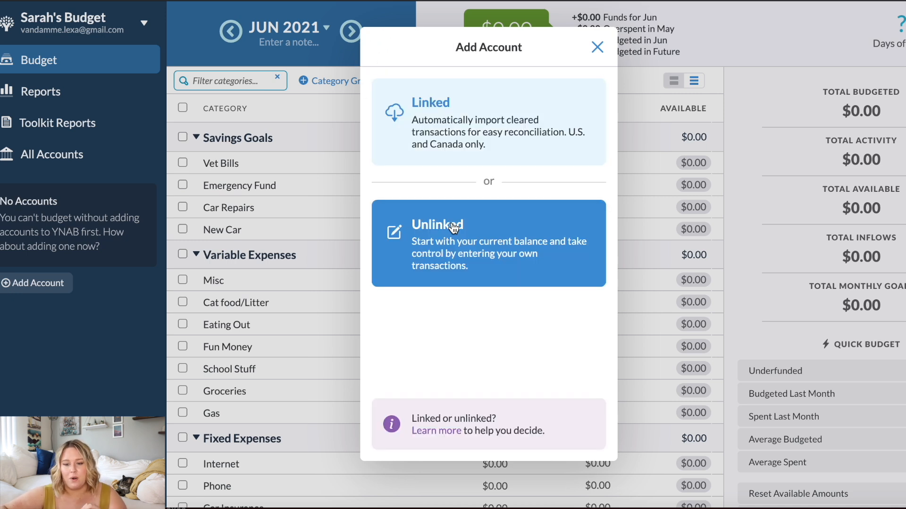
Set up an unlinked Credit Card account nicknamed Discover with a current balance of 1000.
click(453, 228)
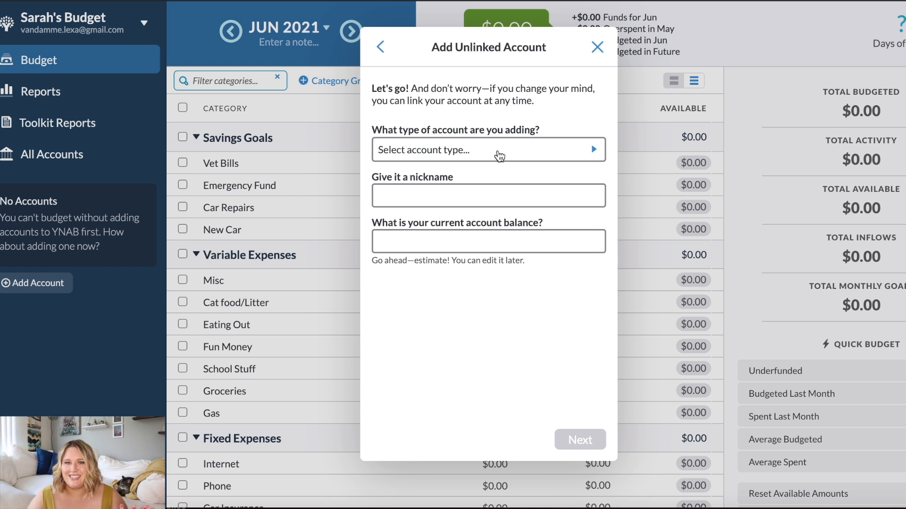
click(499, 150)
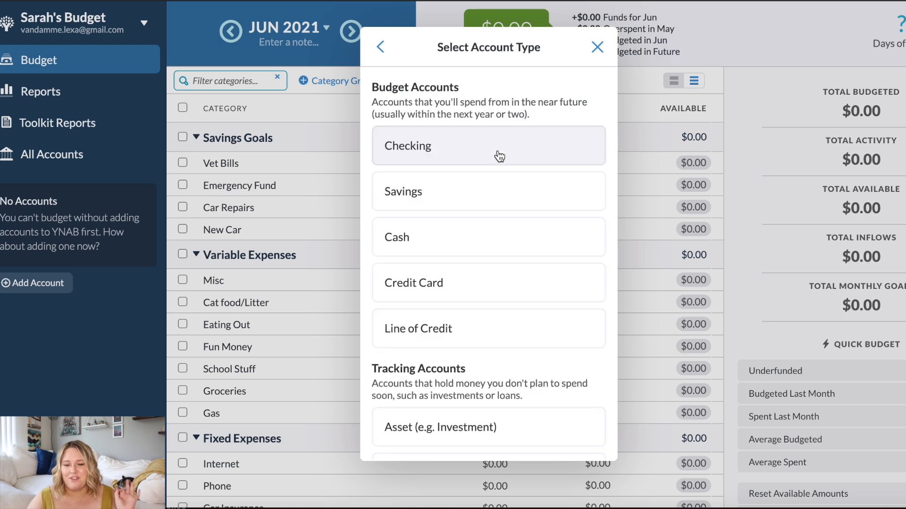
click(501, 290)
text(Discover)
click(487, 247)
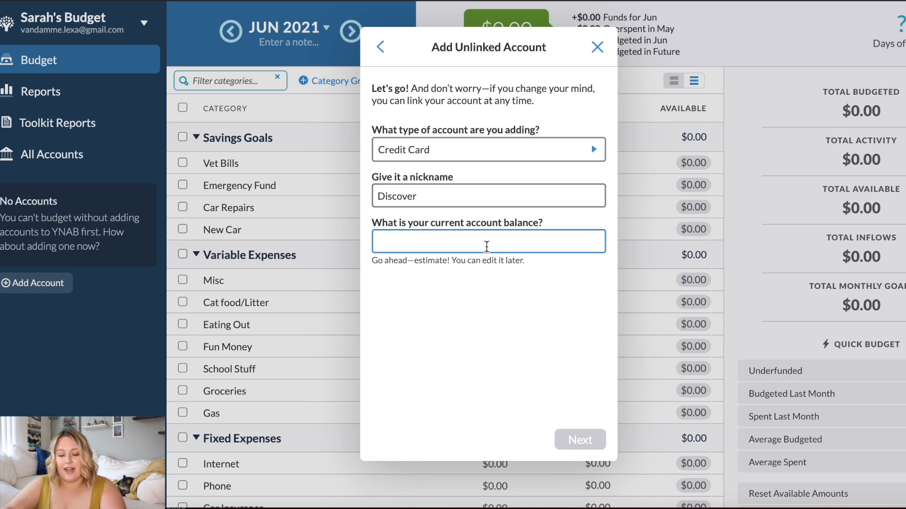
text(1)
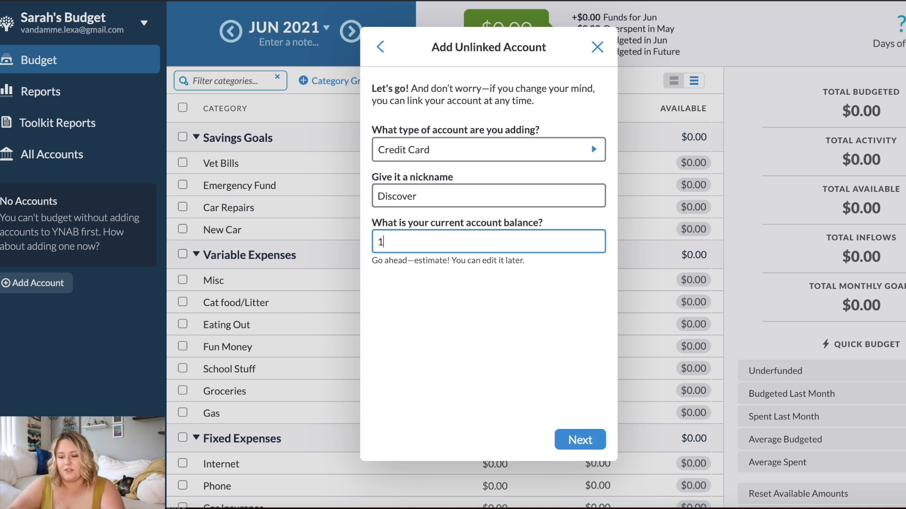
text(000)
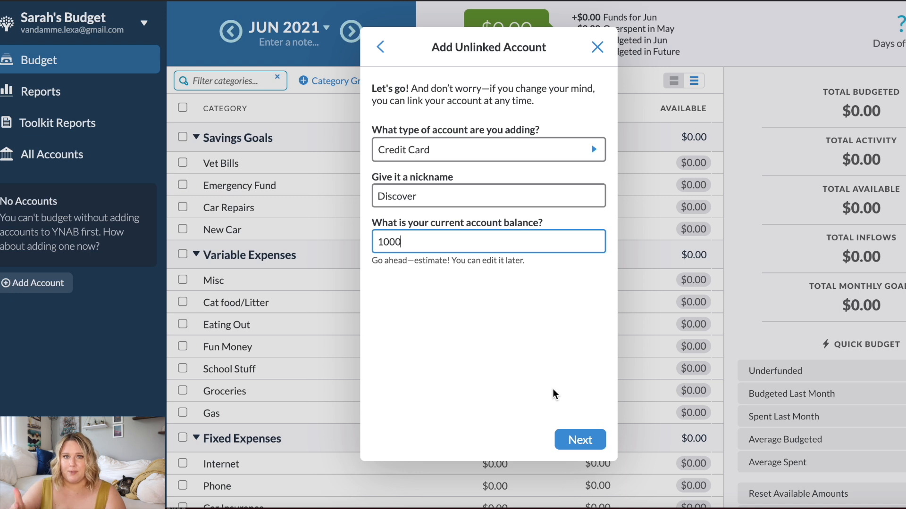
key(Return)
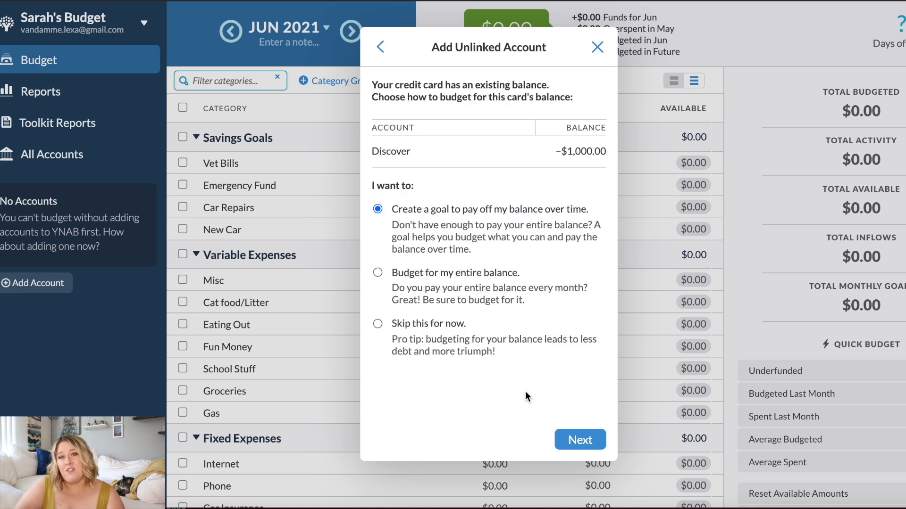
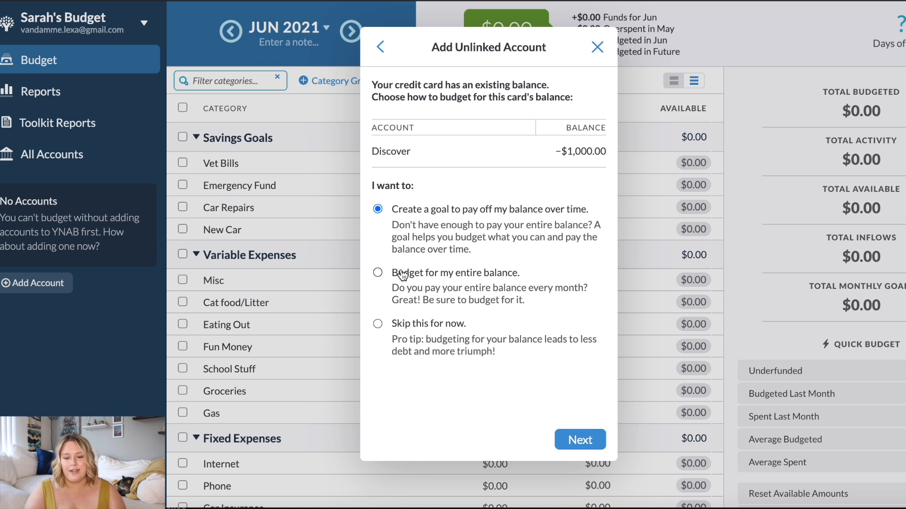
Choose to create a goal to pay off the Discover card's balance over time.
click(377, 273)
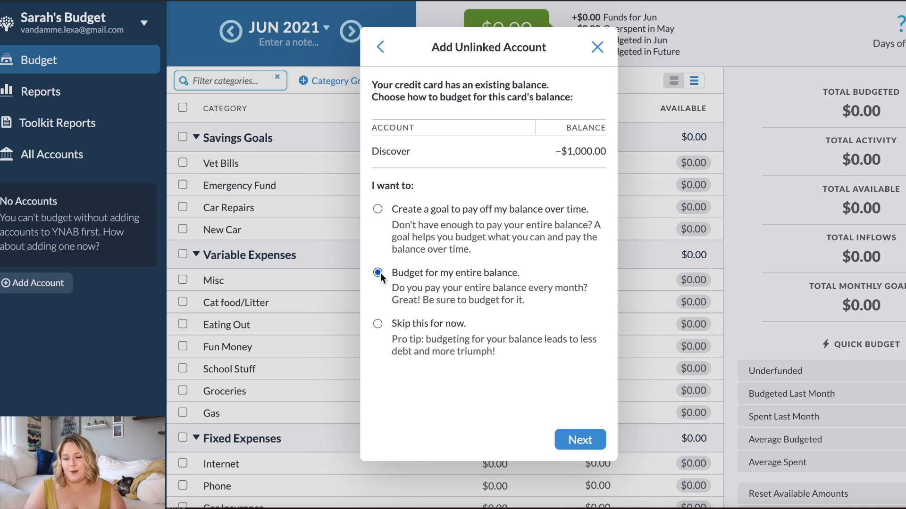
click(378, 209)
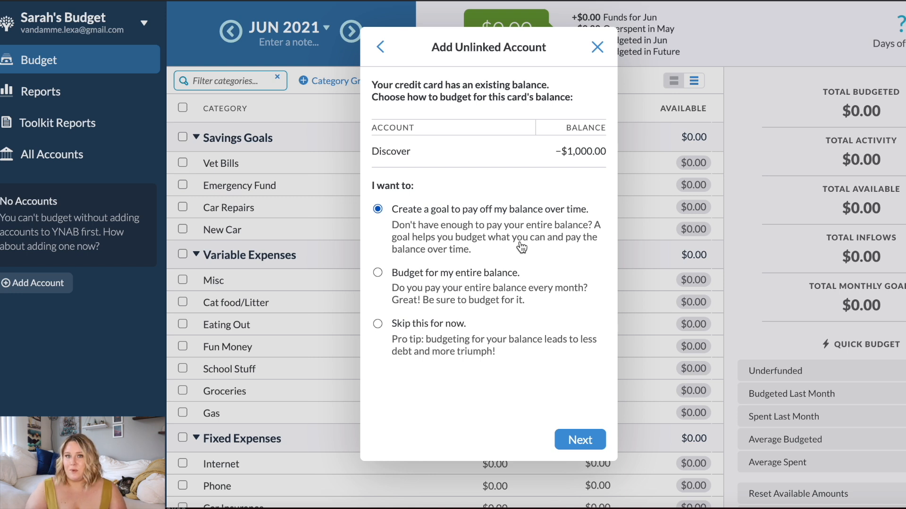
click(580, 440)
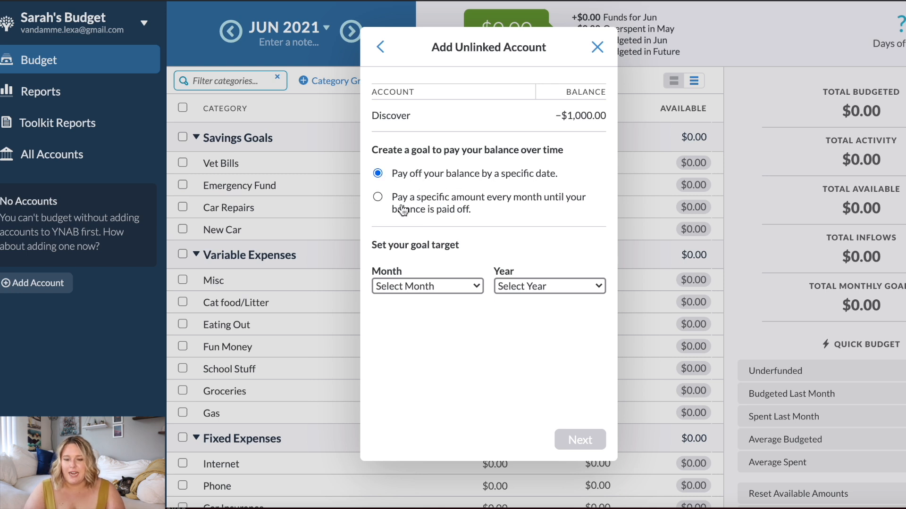
Set the payoff goal to a specific monthly payment of 35 and finish adding the Discover account.
click(380, 197)
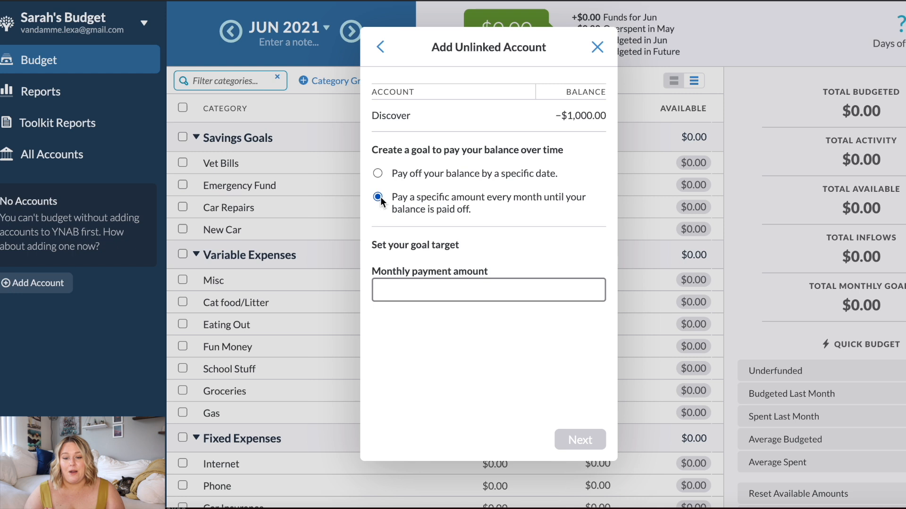
click(411, 290)
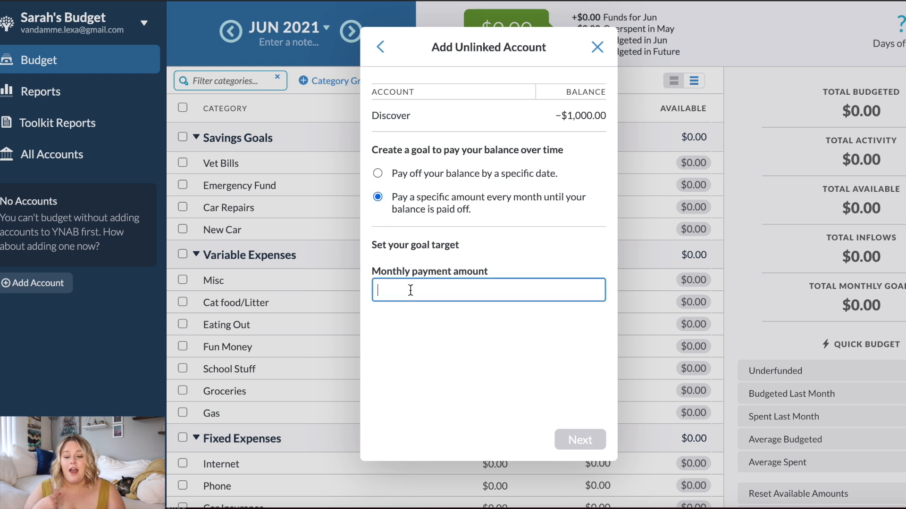
text(35)
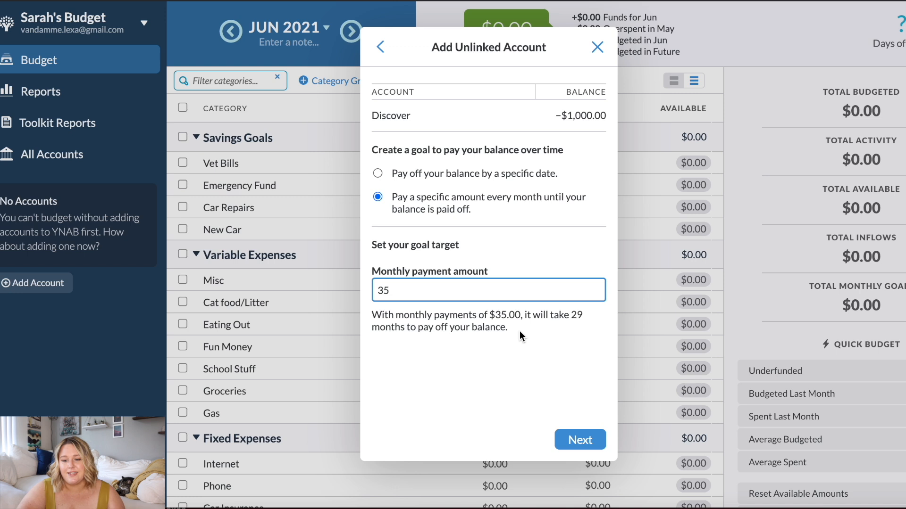
drag(495, 315, 529, 316)
click(528, 316)
drag(371, 315, 550, 326)
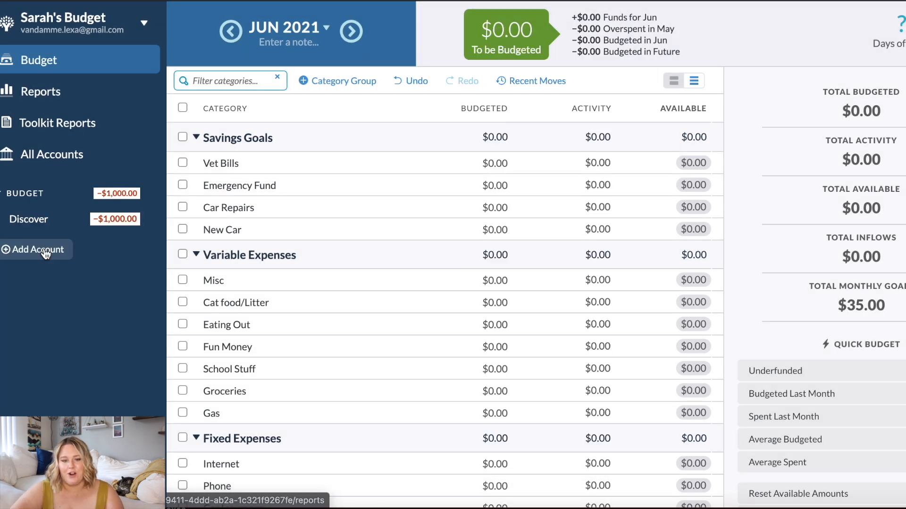
Check the Discover account's transactions, return to the budget and locate the Credit Card Payments group.
click(45, 226)
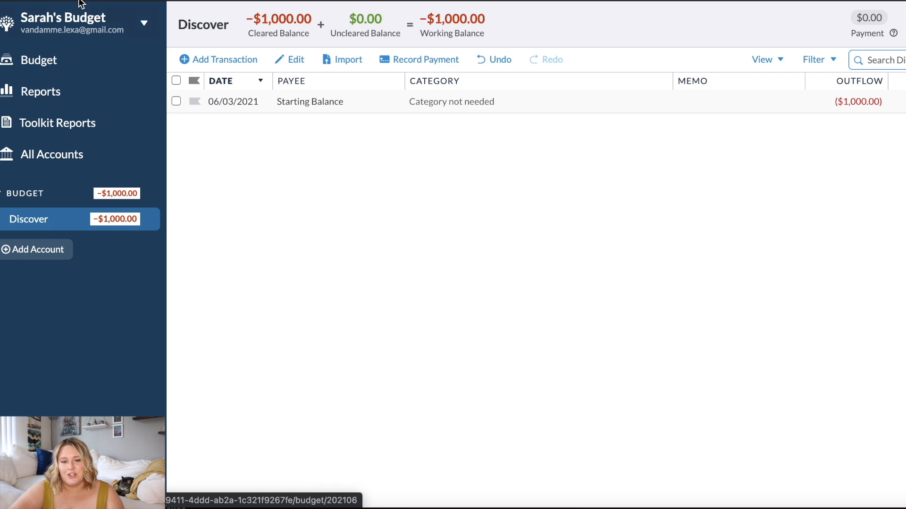
click(66, 73)
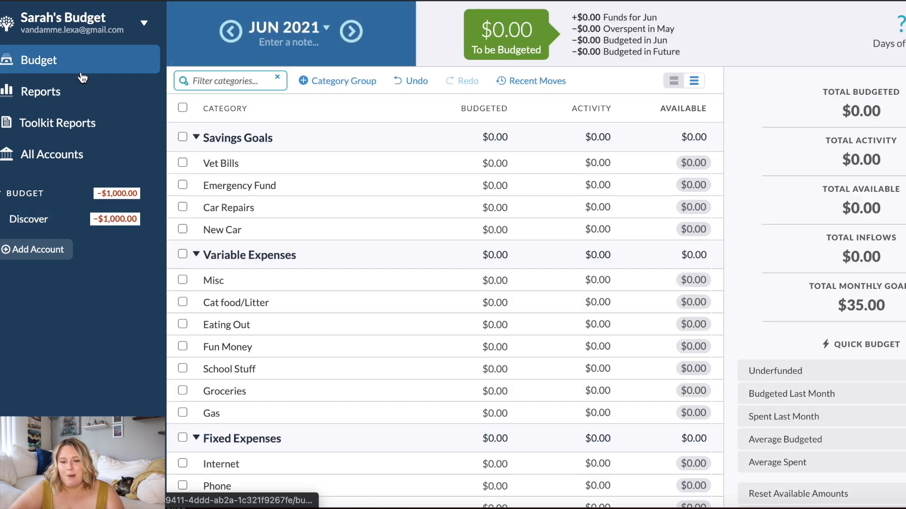
scroll(290, 208, down, 4)
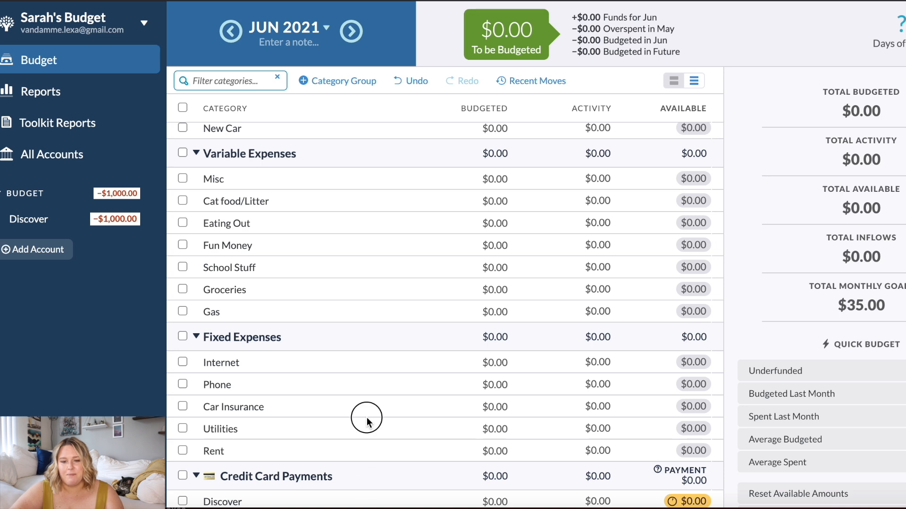
Move the Credit Card Payments group above Savings Goals so it comes first in the budget.
drag(353, 138, 179, 339)
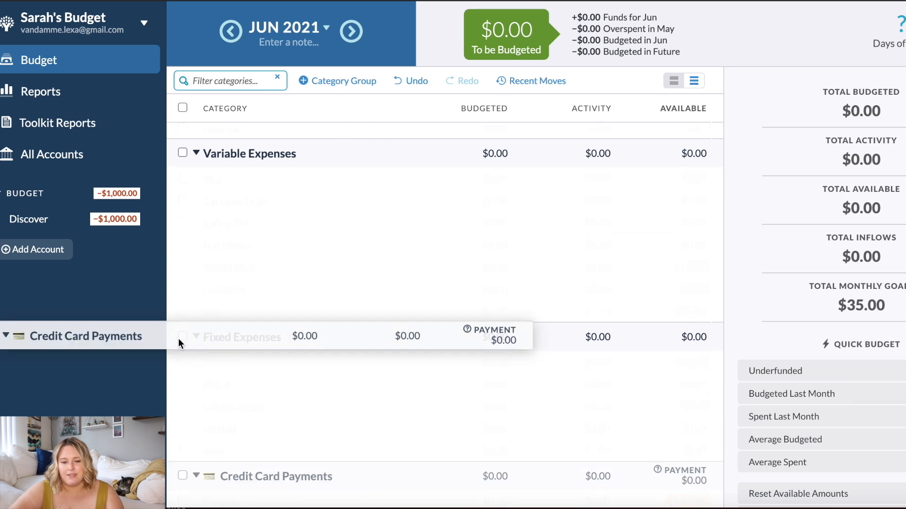
scroll(264, 457, down, 2)
drag(360, 471, 360, 103)
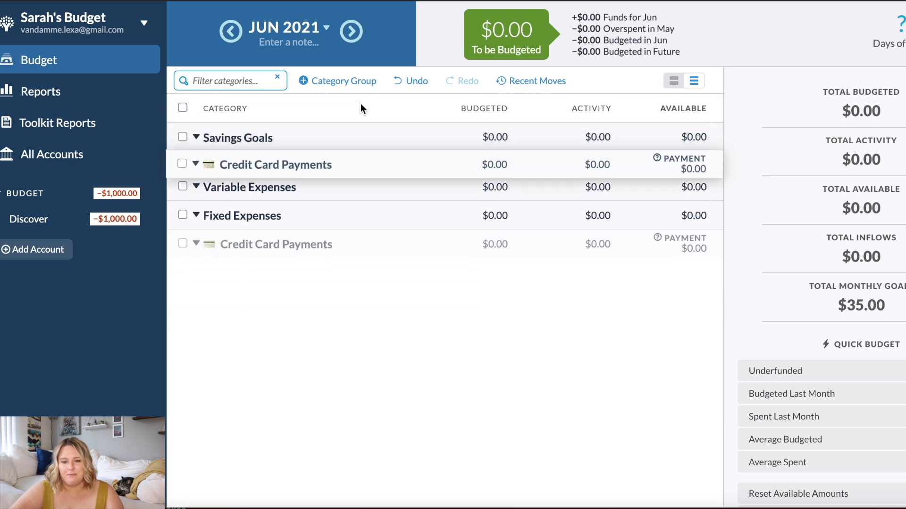
drag(360, 257, 361, 118)
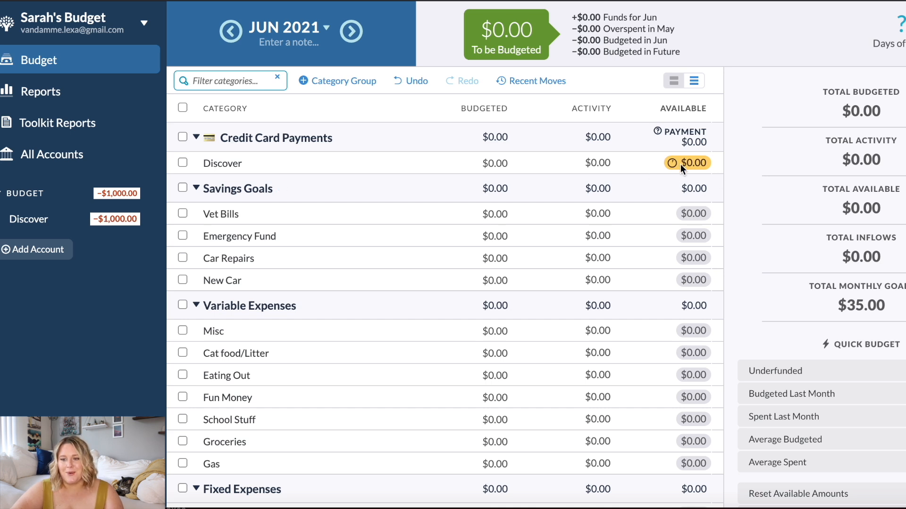
Inspect the Discover category's payoff goal and the goal details of Vet Bills and Emergency Fund.
click(630, 162)
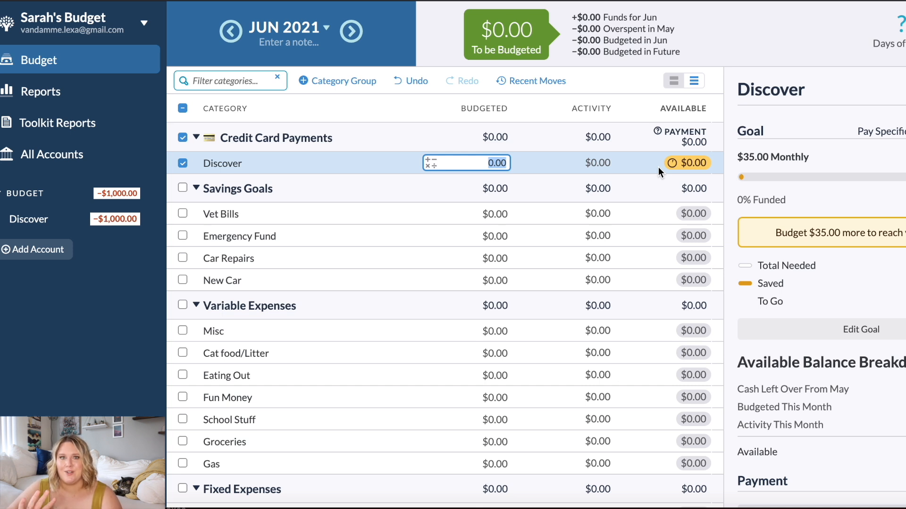
click(375, 216)
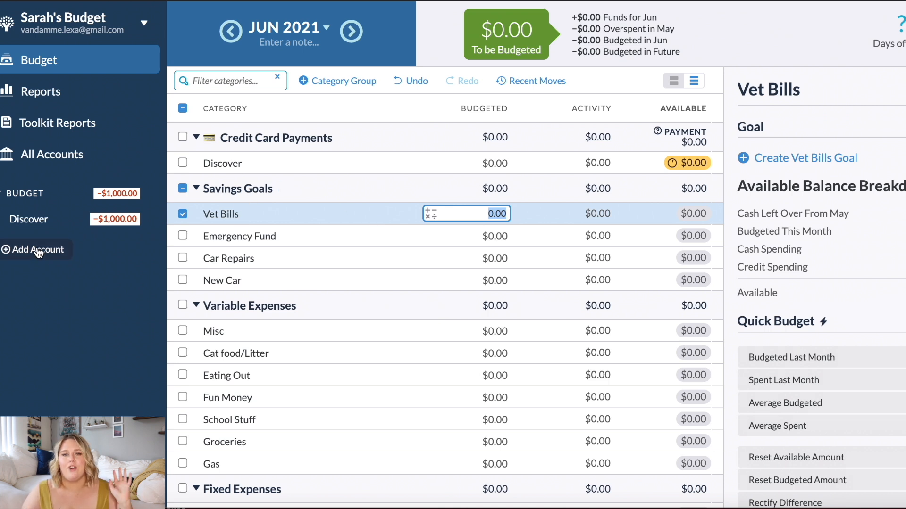
click(265, 244)
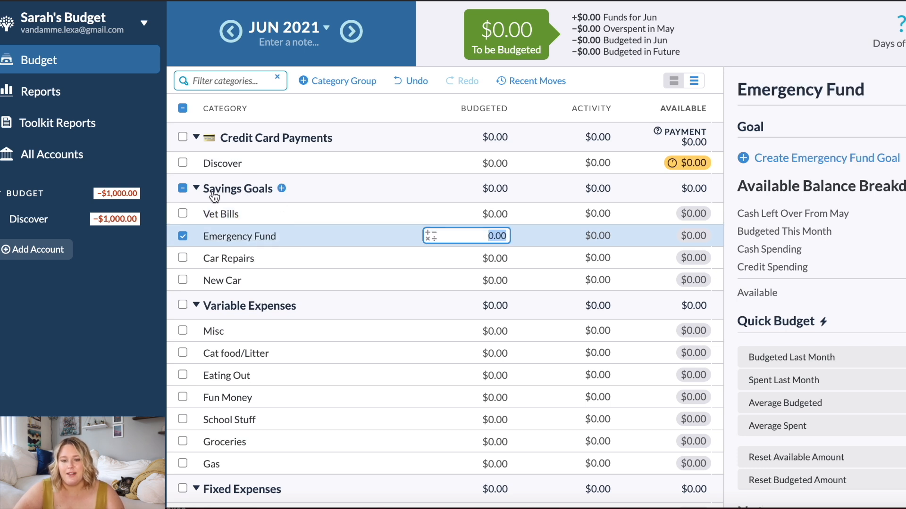
Select the Vet Bills category under Savings Goals and start creating a goal for it.
click(282, 188)
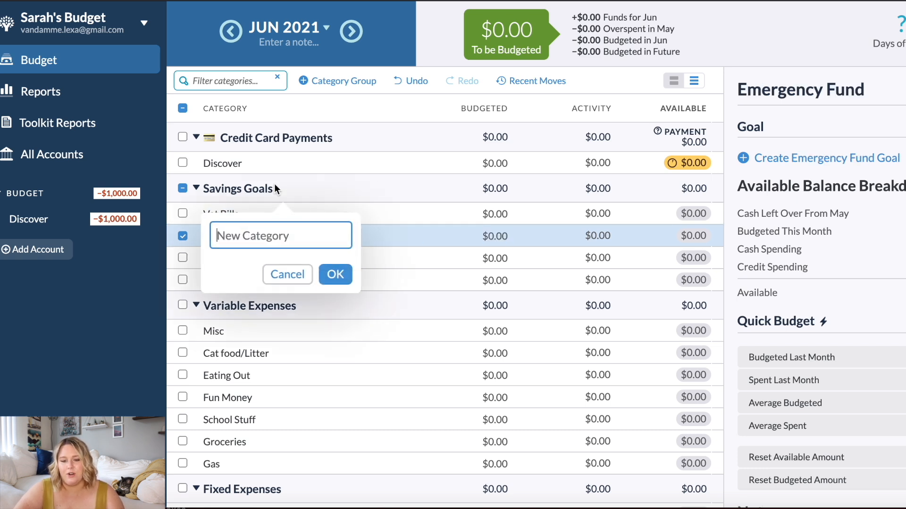
click(386, 212)
click(386, 213)
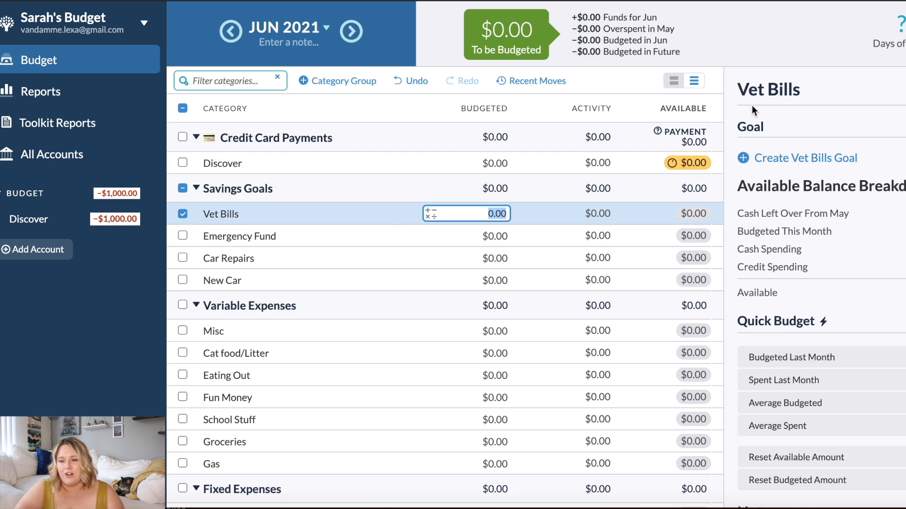
click(744, 163)
Switch to the college student budget notes in Google Docs and examine the planned amounts in the Saving section, especially Vet Bills.
click(439, 0)
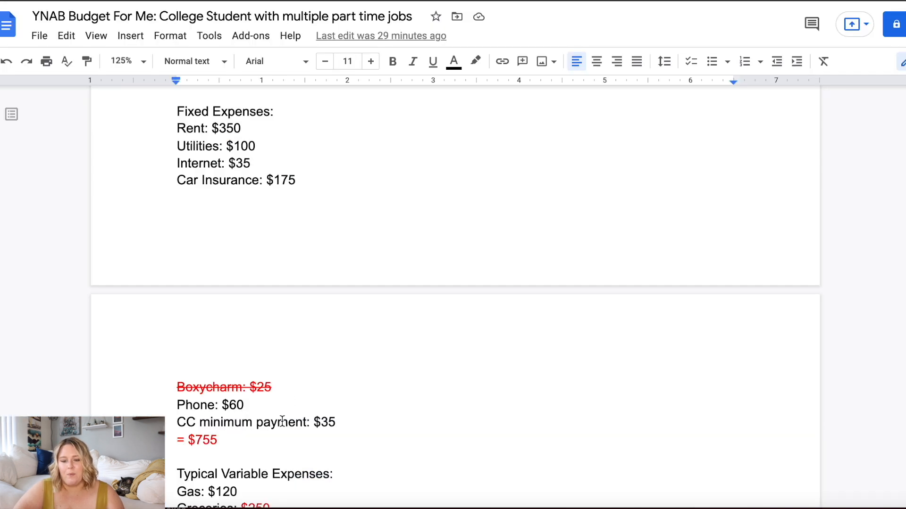
scroll(282, 421, down, 2)
scroll(282, 421, down, 3)
scroll(282, 421, down, 2)
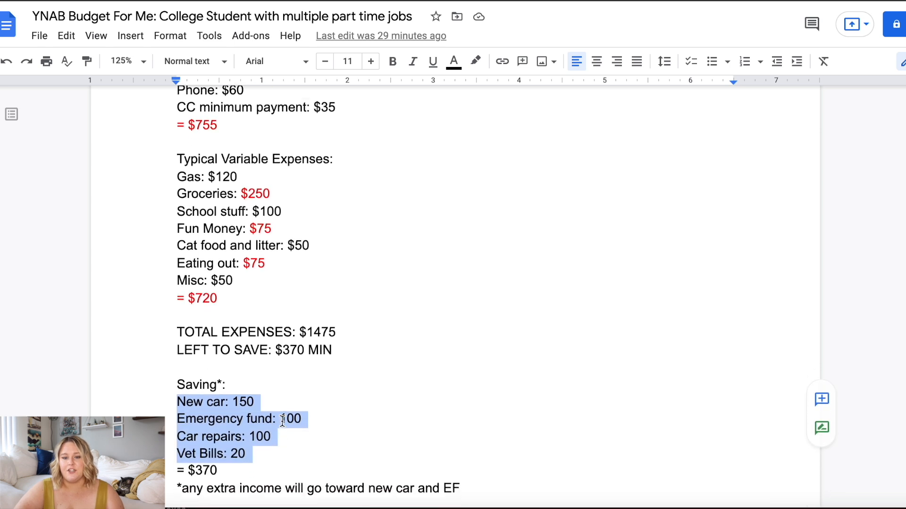
scroll(282, 422, down, 1)
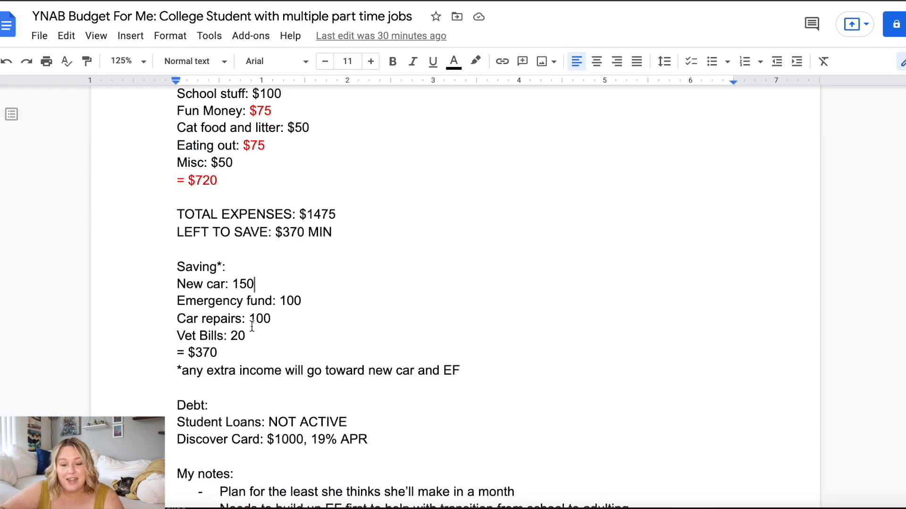
double_click(236, 338)
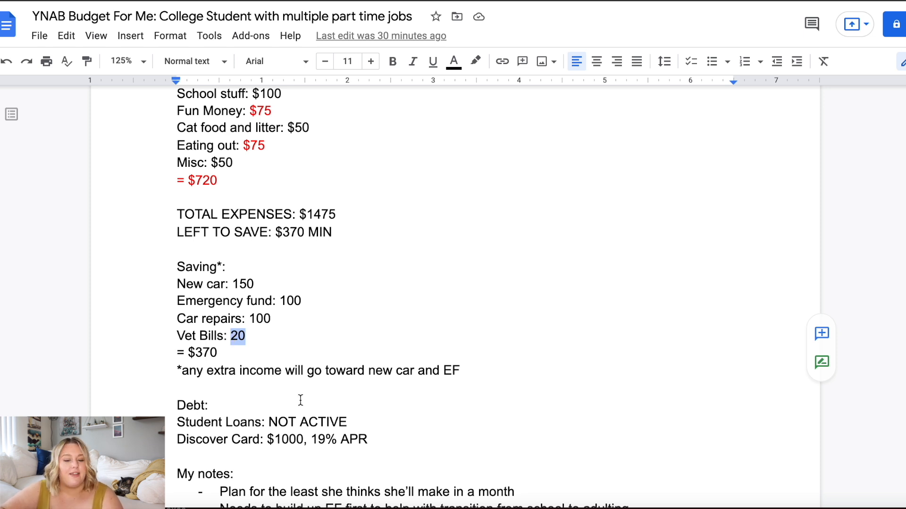
click(248, 333)
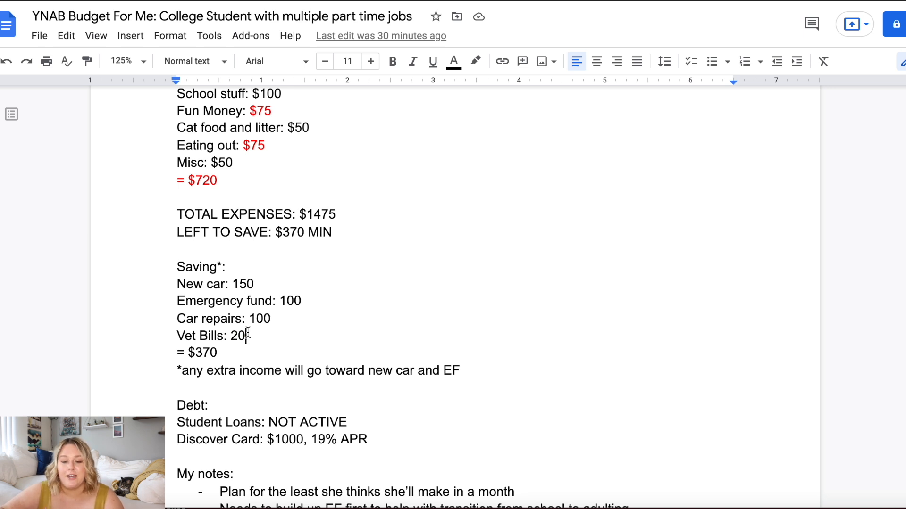
click(238, 333)
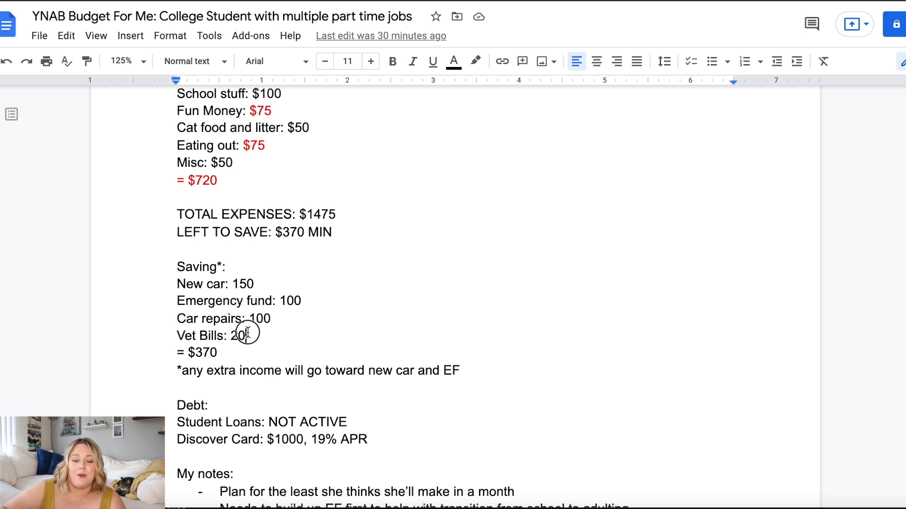
double_click(236, 334)
click(234, 335)
click(301, 302)
drag(244, 337, 229, 336)
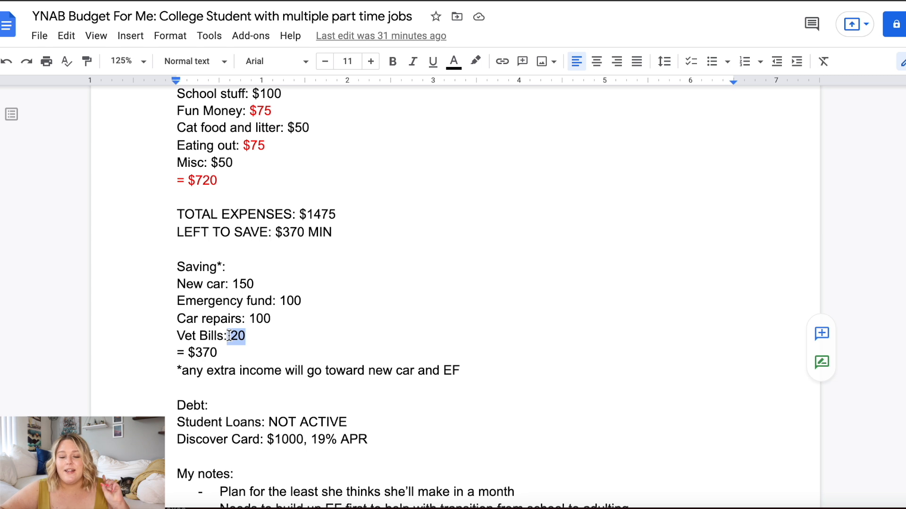
click(229, 335)
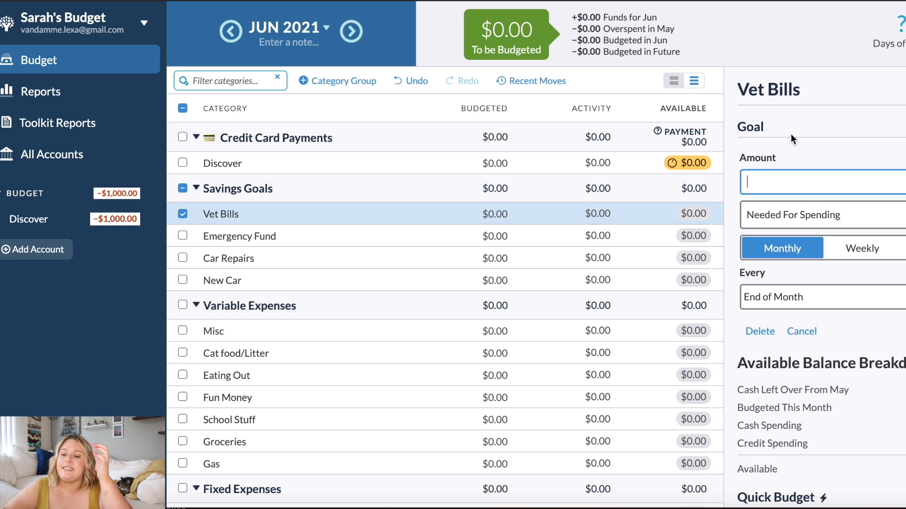
Return to the YNAB budget and save the Vet Bills goal as a Monthly Savings Builder of 20.
text(20)
click(829, 213)
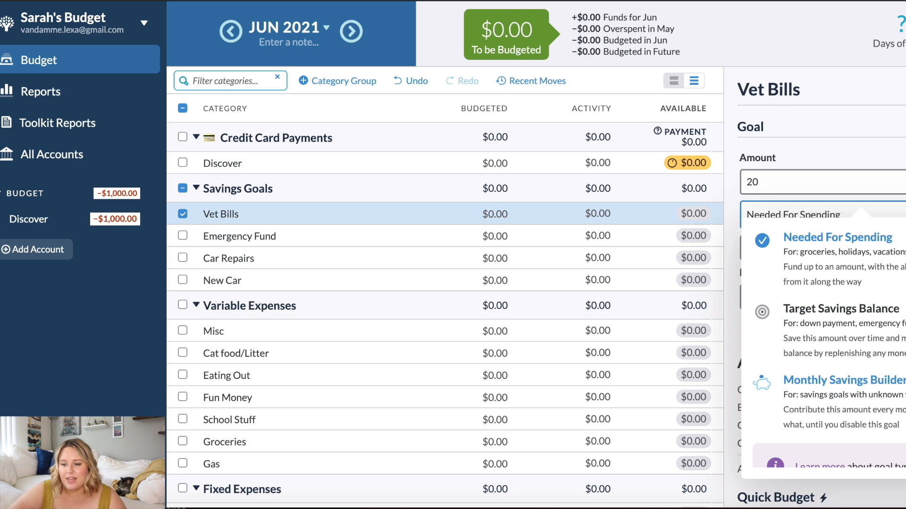
click(887, 405)
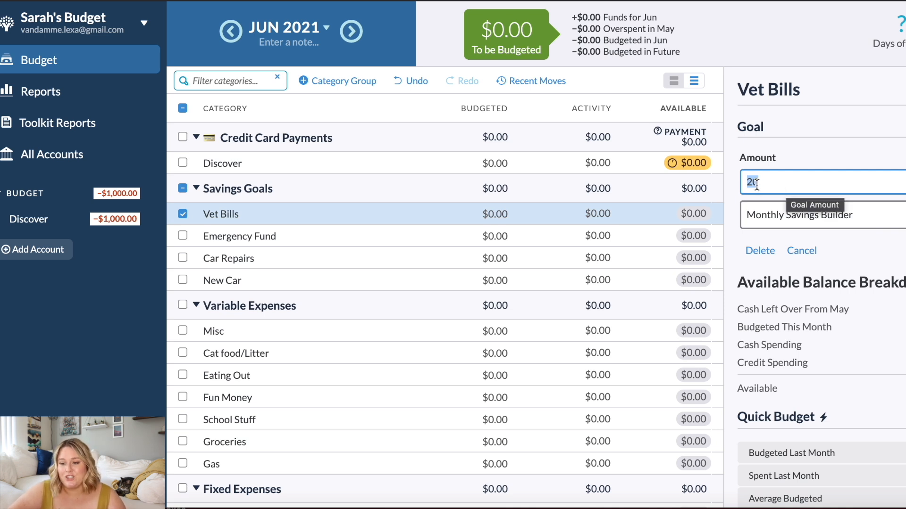
key(Return)
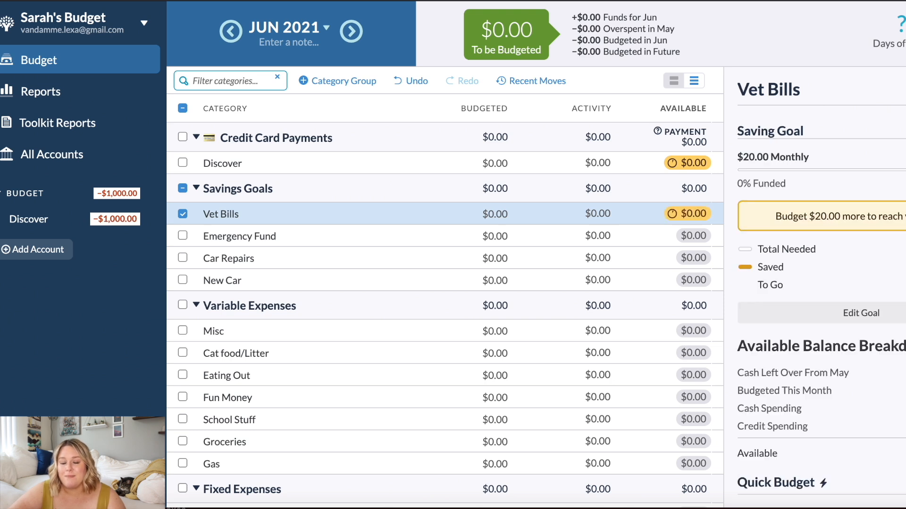
Create a Monthly Savings Builder goal of 100 for the Emergency Fund category.
click(295, 237)
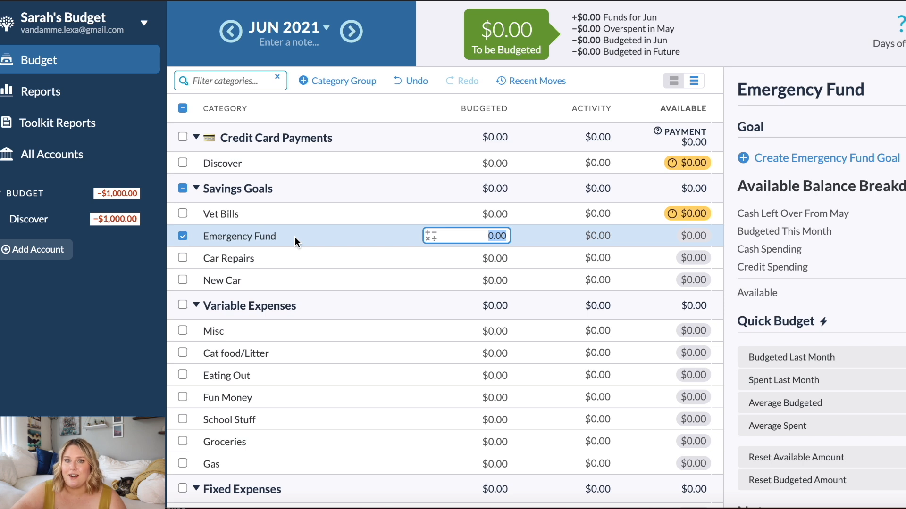
click(770, 159)
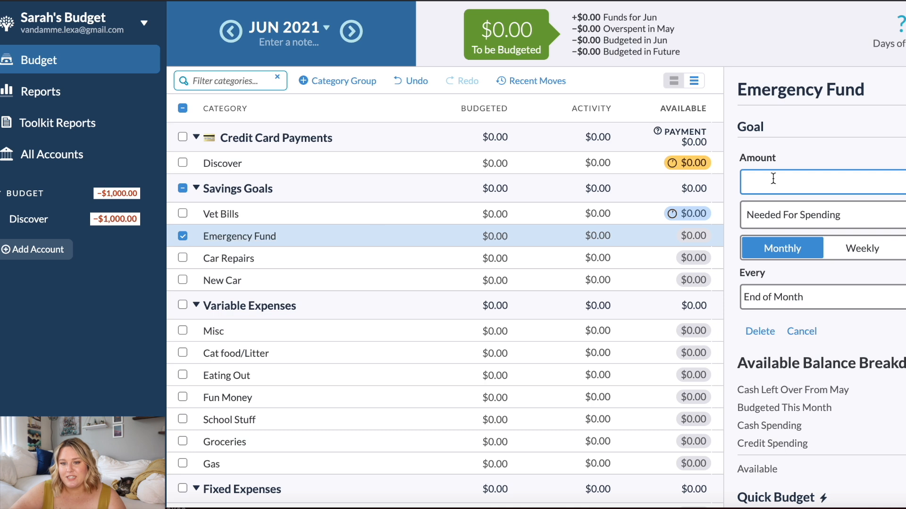
text(100)
click(823, 215)
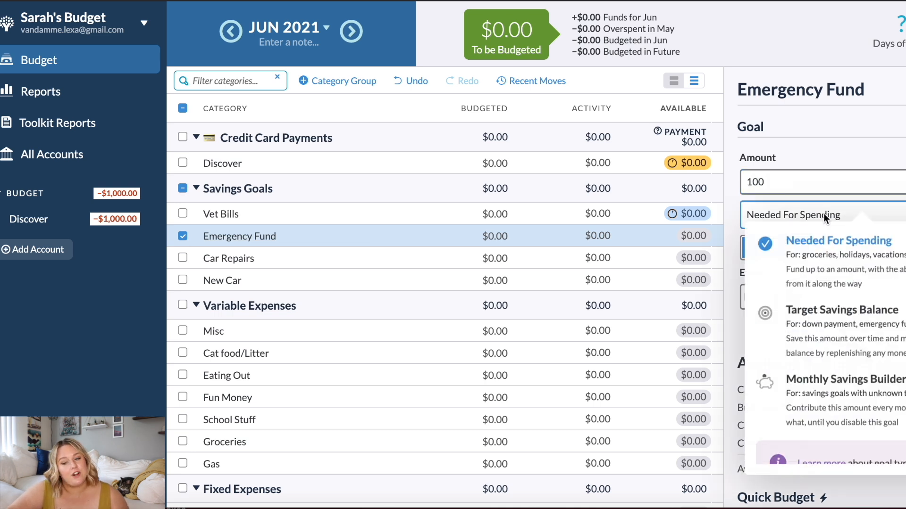
click(846, 392)
key(Return)
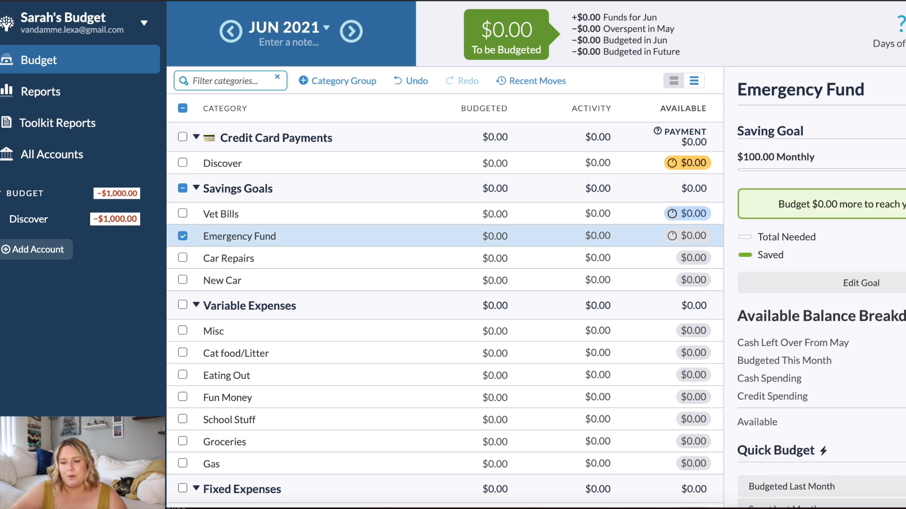
Create a Monthly Savings Builder goal of 100 for the Car Repairs category.
click(289, 259)
click(769, 188)
text(100)
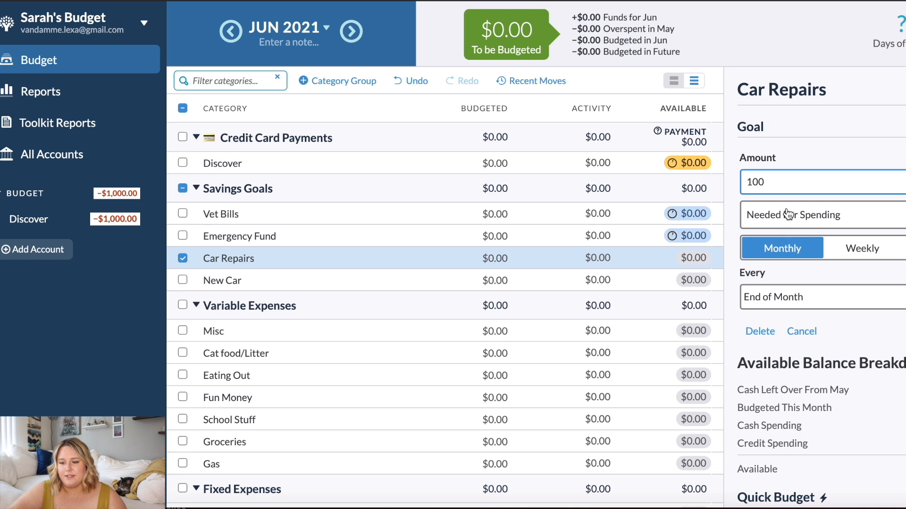
click(773, 216)
click(821, 401)
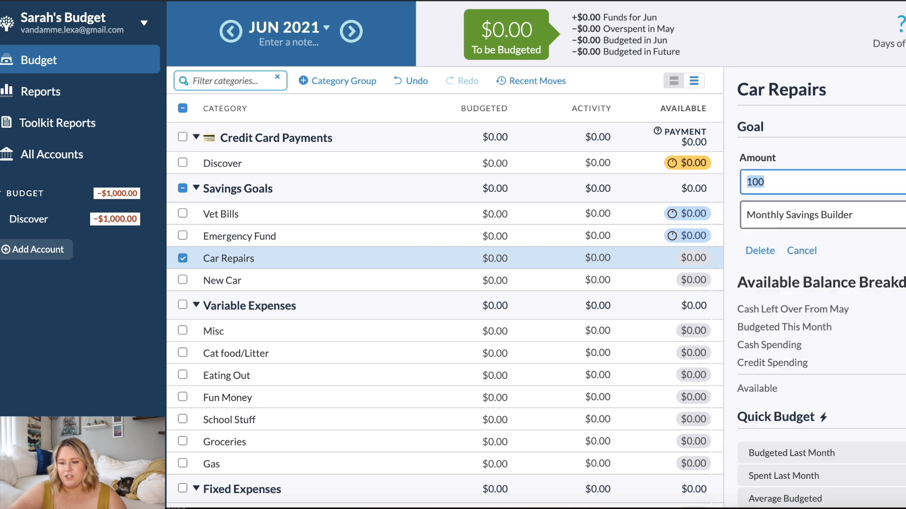
key(Return)
Create a Target Savings Balance goal of 5000 by July 2022 for the New Car category.
click(329, 279)
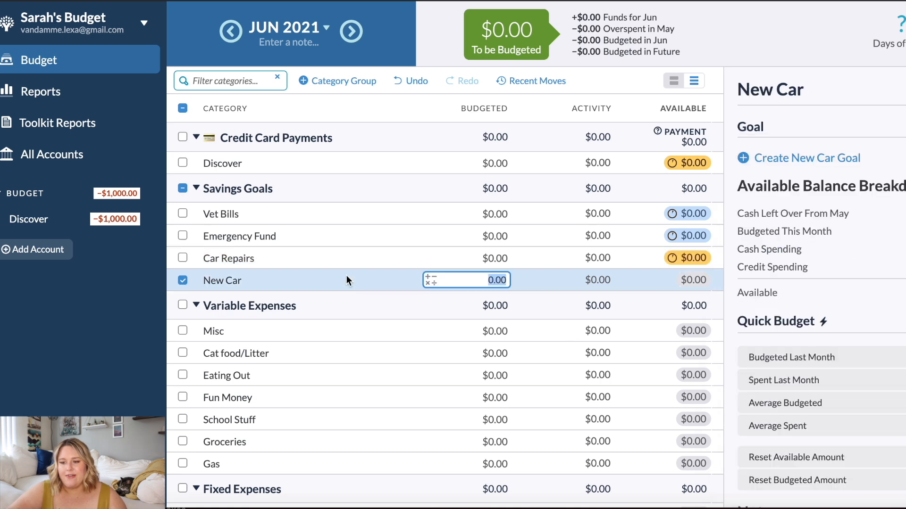
click(829, 162)
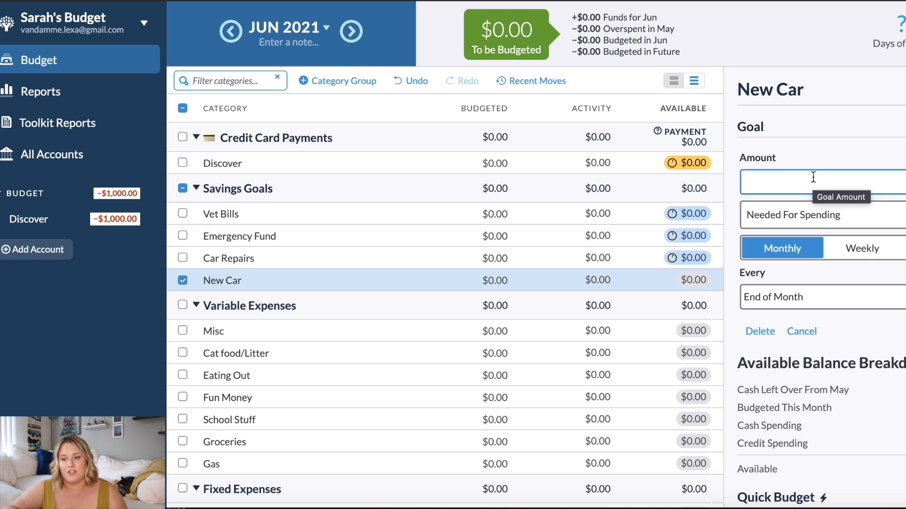
click(815, 216)
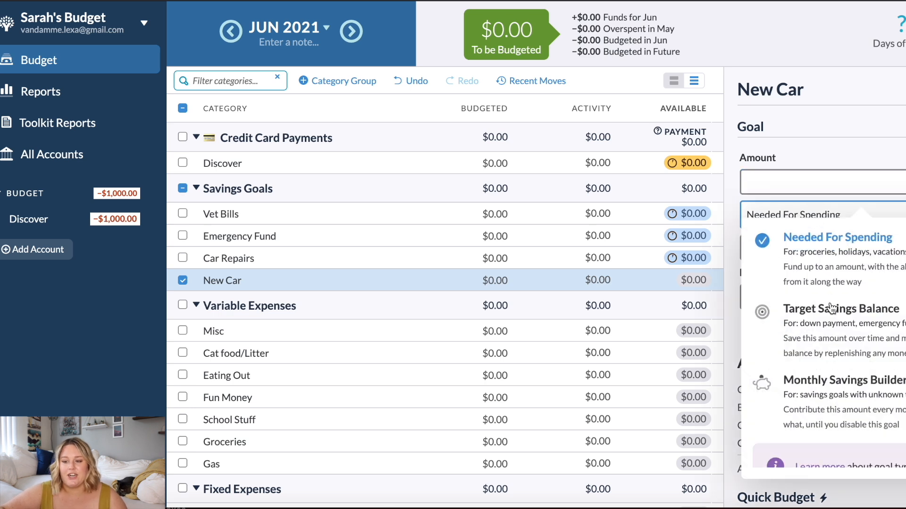
click(818, 327)
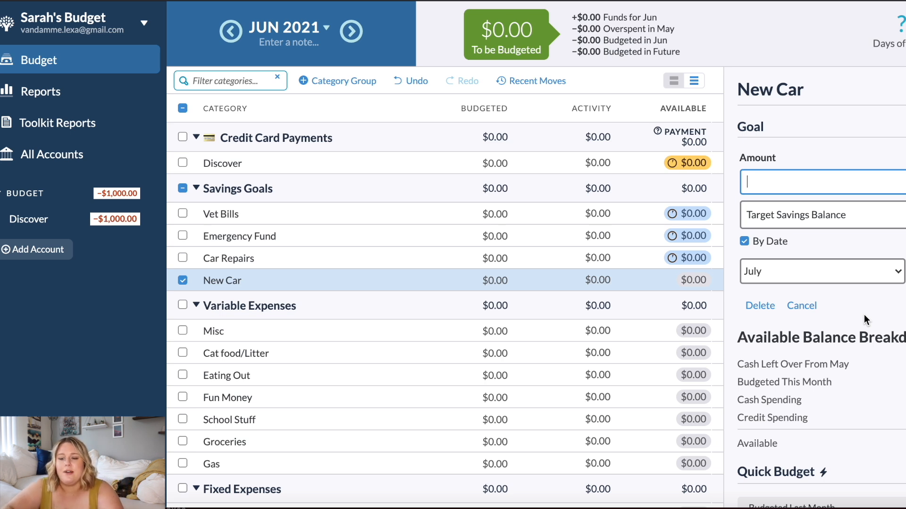
text(5000)
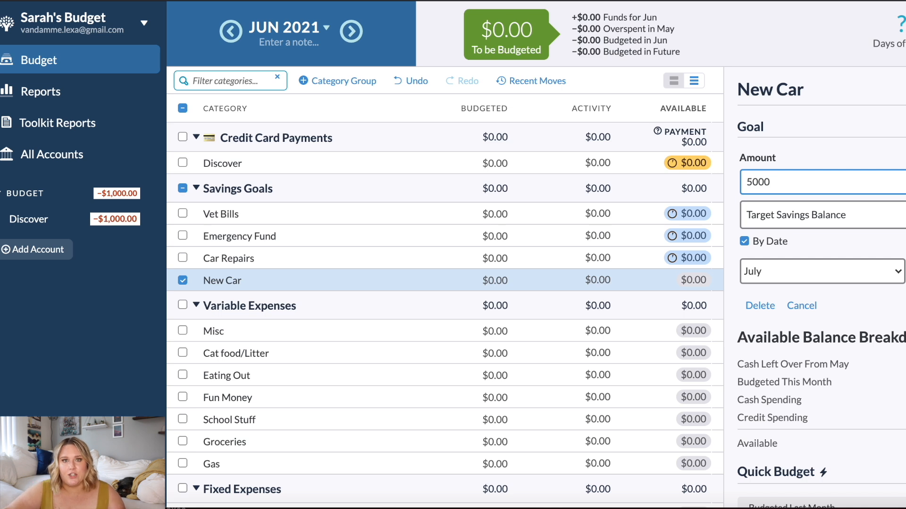
click(899, 271)
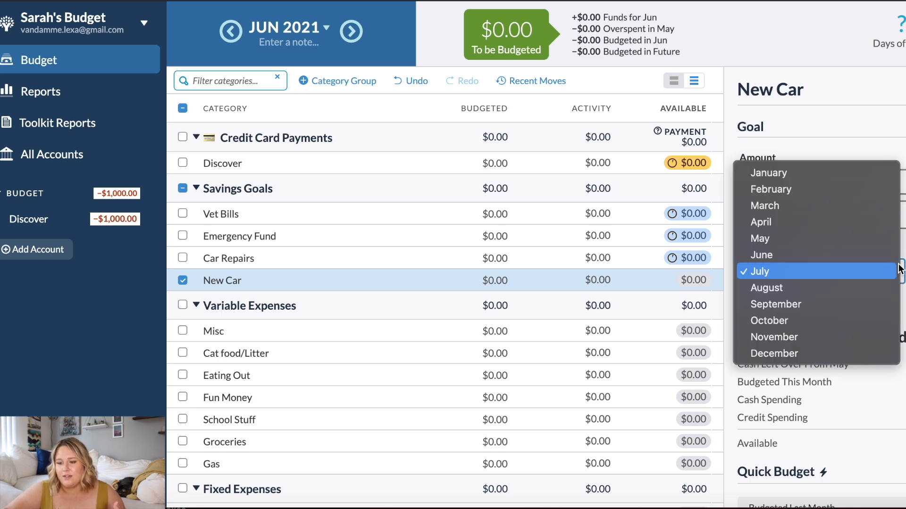
click(895, 271)
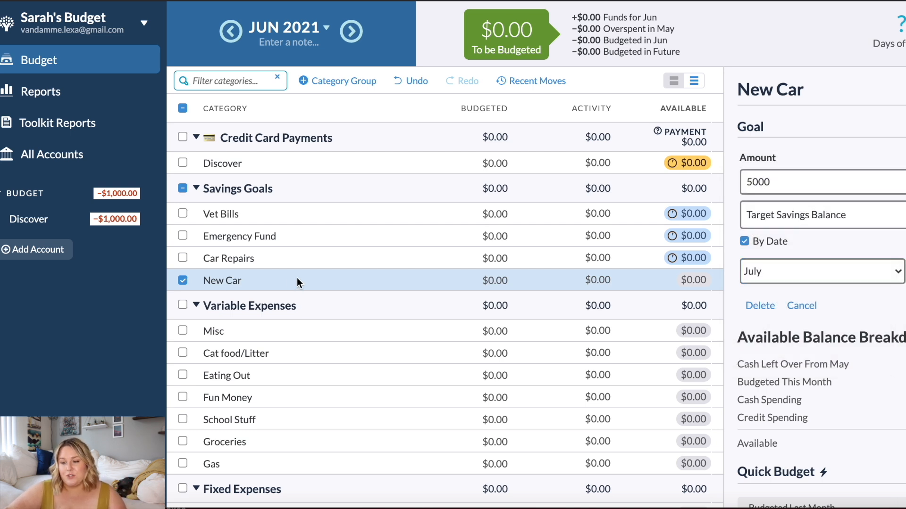
key(Return)
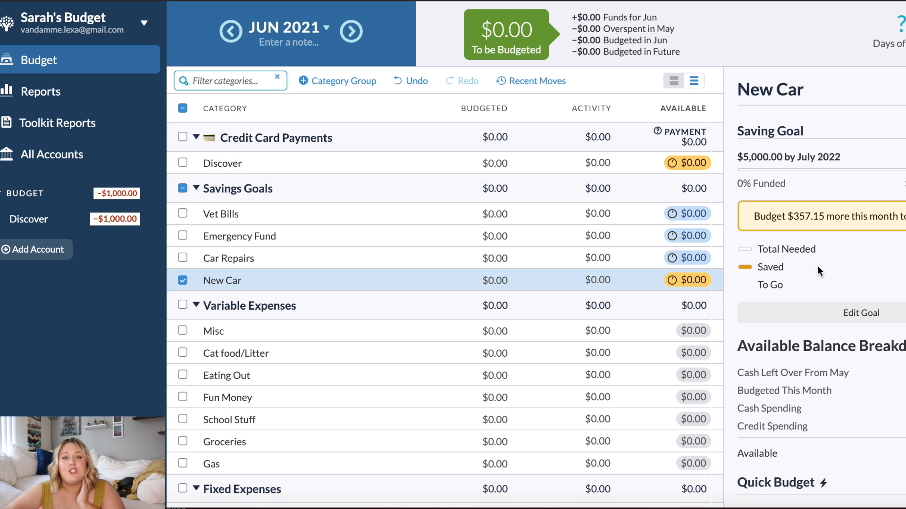
Examine the New Car goal's required monthly contribution and its target amount and date.
drag(754, 218, 903, 218)
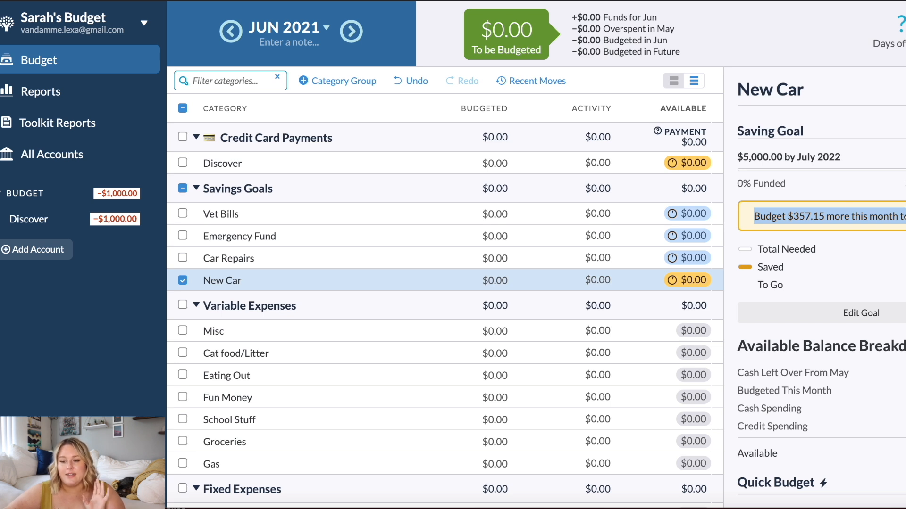
drag(795, 217, 827, 217)
click(827, 217)
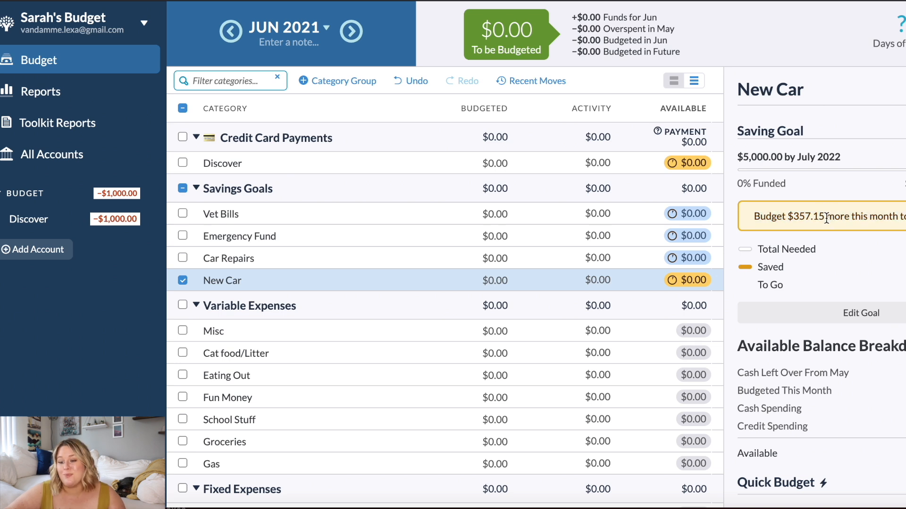
click(492, 280)
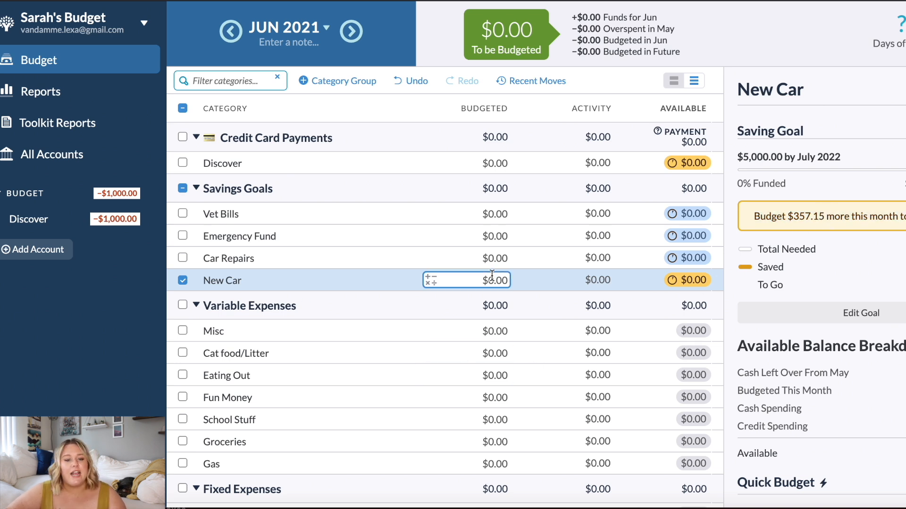
drag(793, 216, 825, 220)
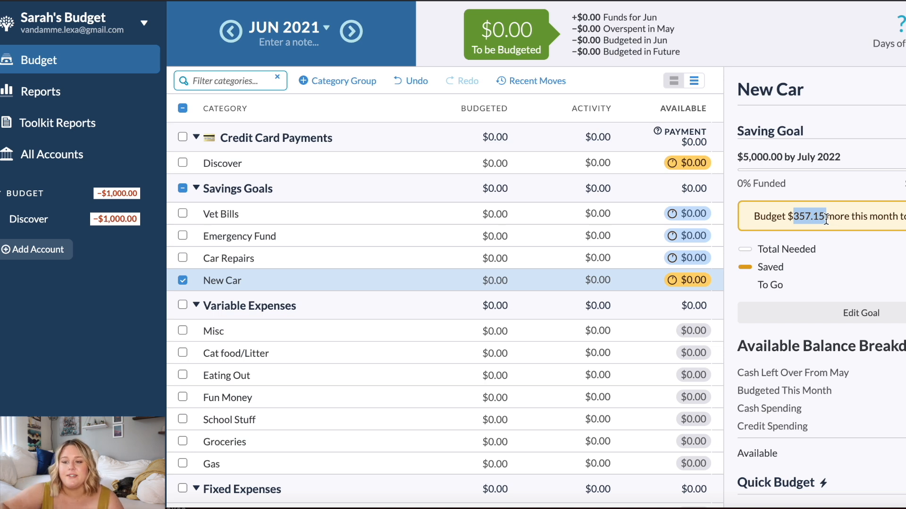
drag(736, 159, 867, 162)
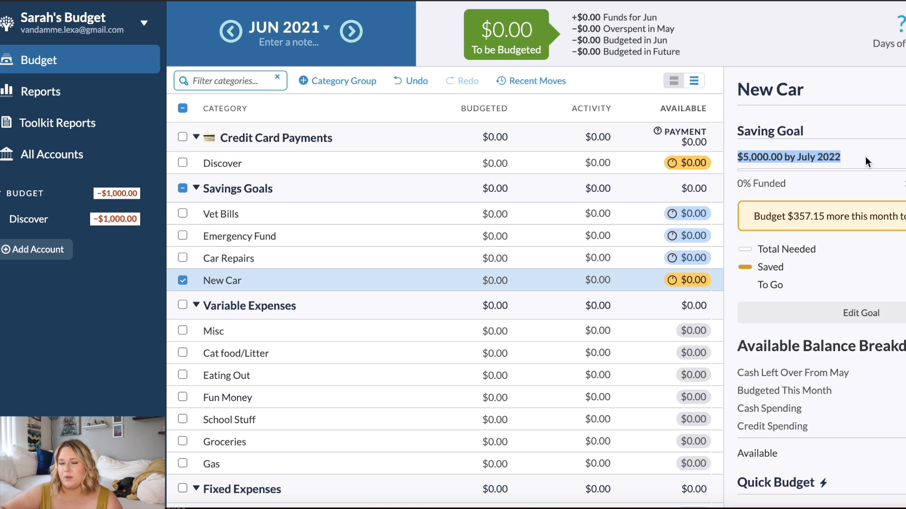
Change the New Car goal to a Monthly Savings Builder of 150.
click(837, 321)
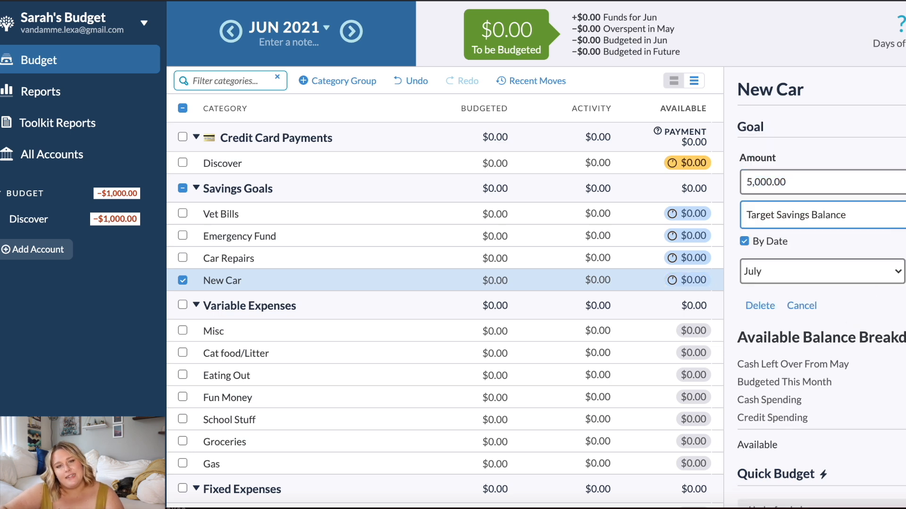
click(849, 215)
click(841, 380)
text(150)
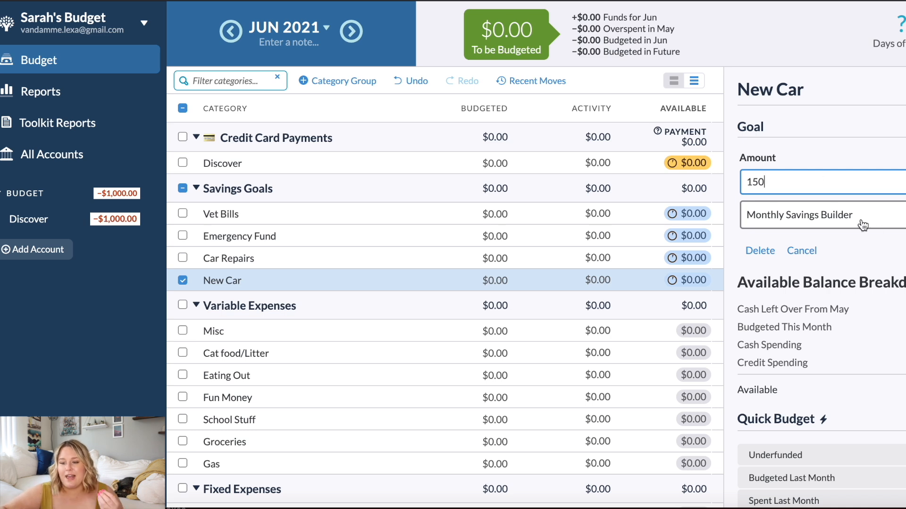
key(Return)
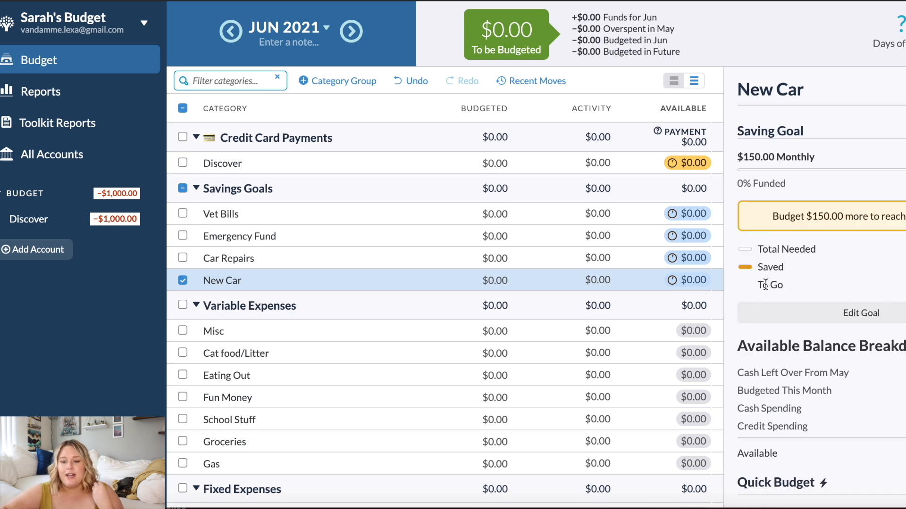
Move the Fixed Expenses category group above the Variable Expenses group.
click(521, 280)
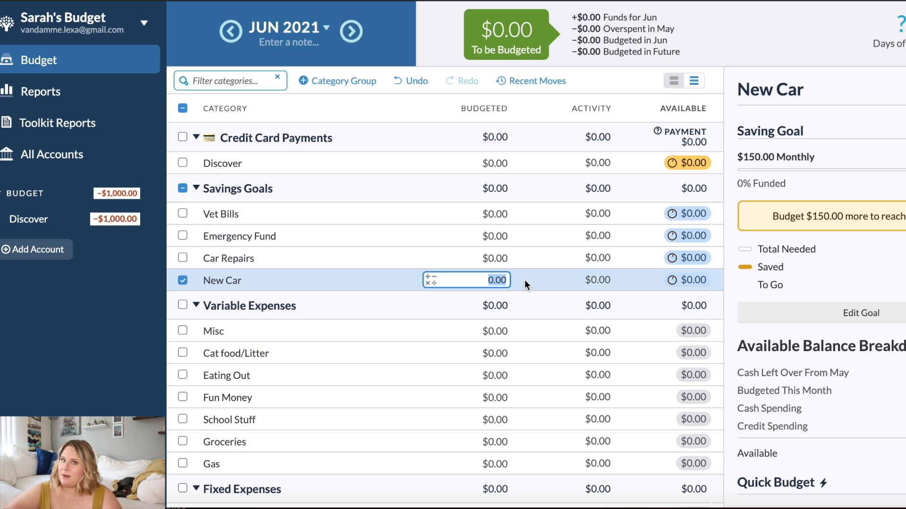
scroll(347, 254, down, 2)
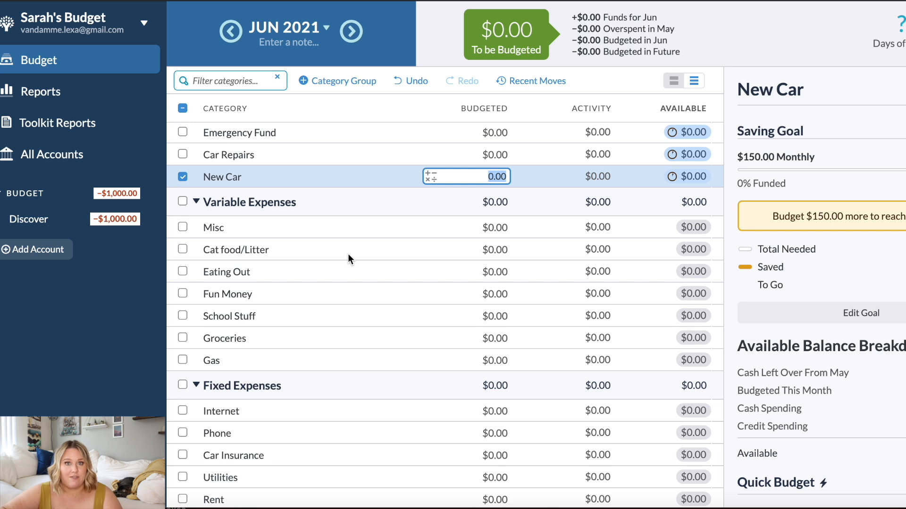
click(326, 226)
drag(298, 390, 310, 200)
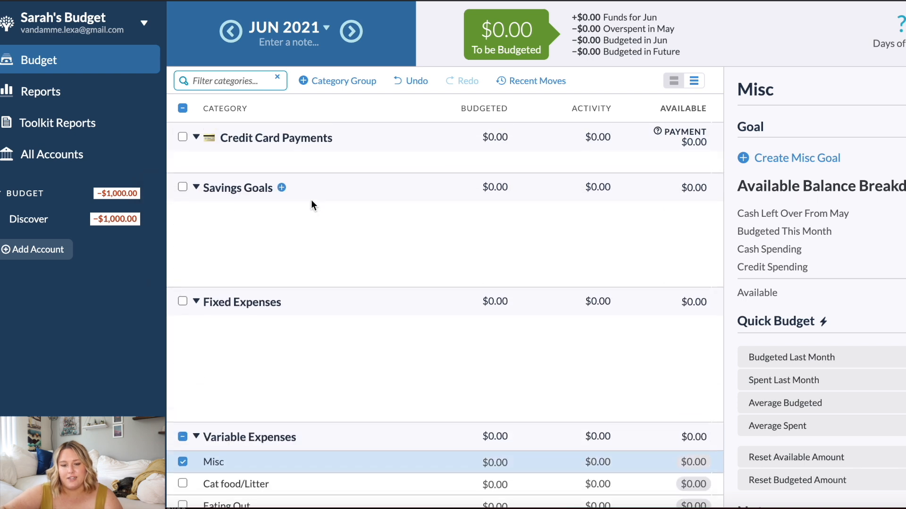
Consult the expense list in Google Docs and set up a monthly Needed For Spending goal of 350 due on the 1st for Rent.
scroll(319, 309, down, 1)
click(292, 236)
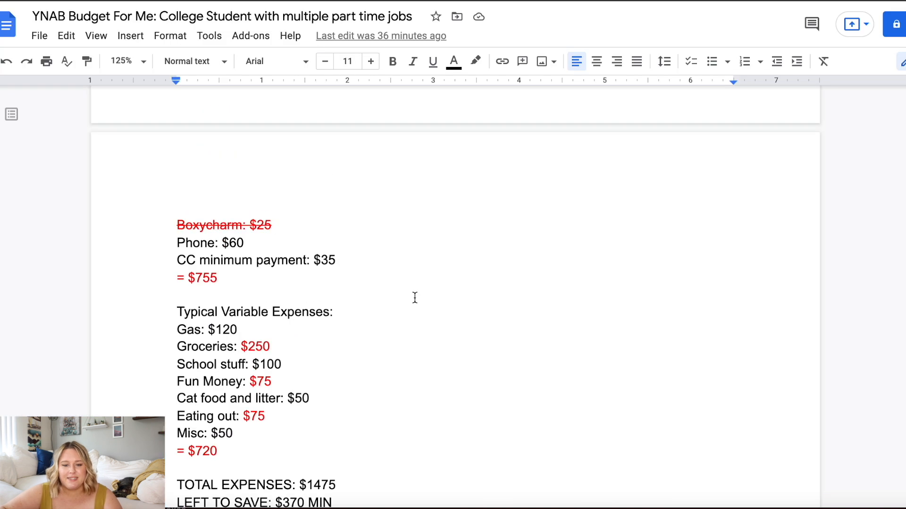
scroll(415, 298, up, 4)
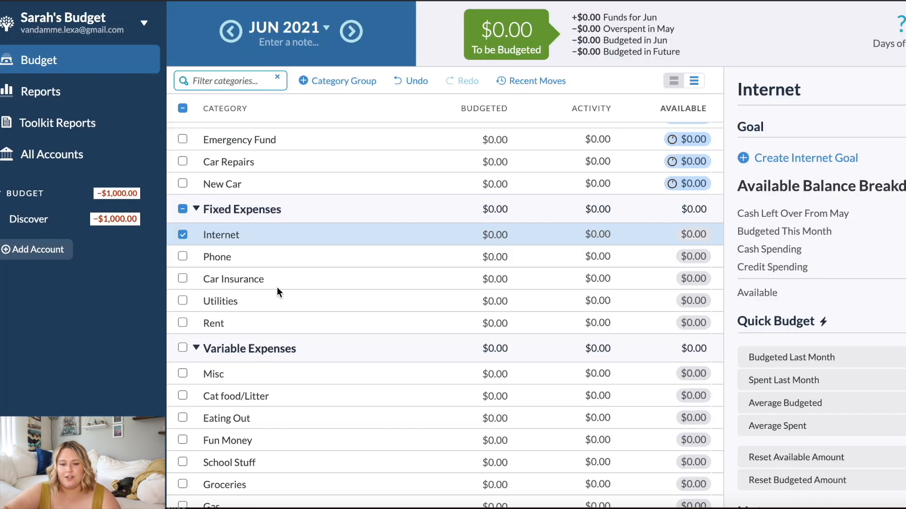
click(330, 324)
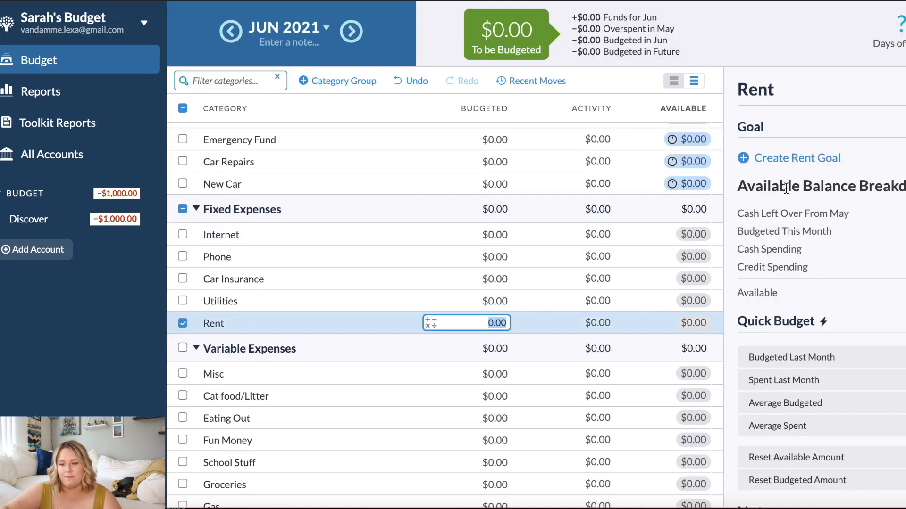
click(792, 163)
text(350)
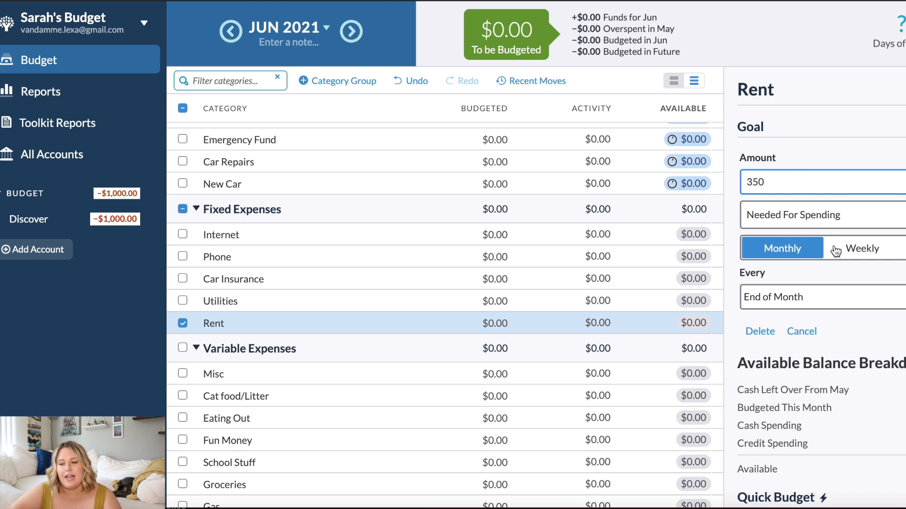
click(788, 298)
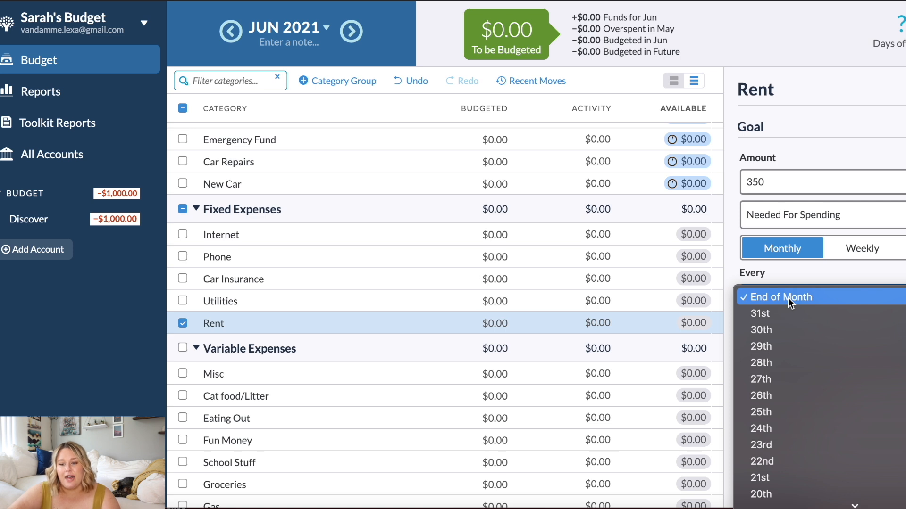
scroll(788, 299, down, 5)
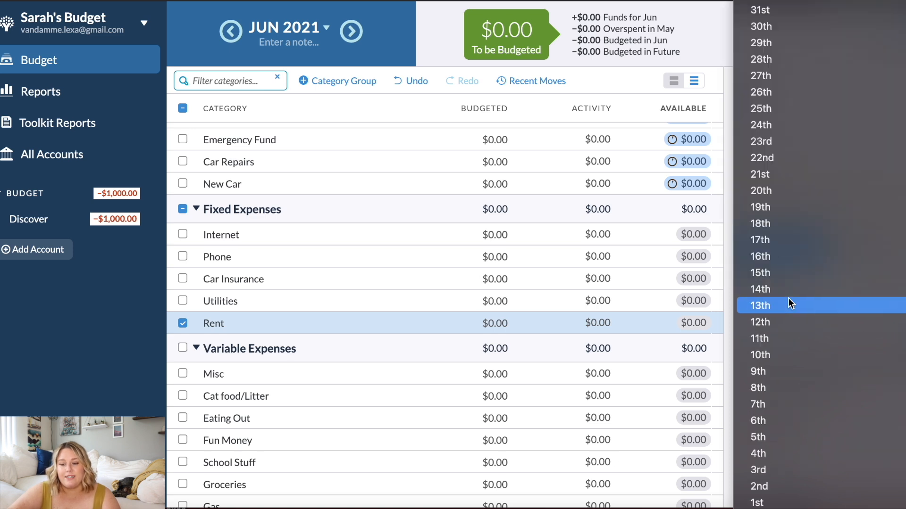
click(774, 505)
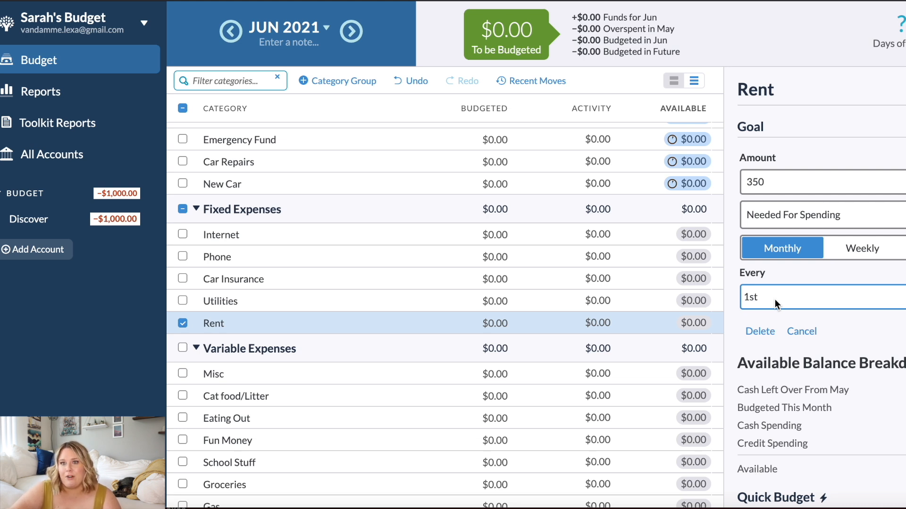
Examine the goal types available for Rent and the weekly and other frequency options of its spending goal.
click(833, 212)
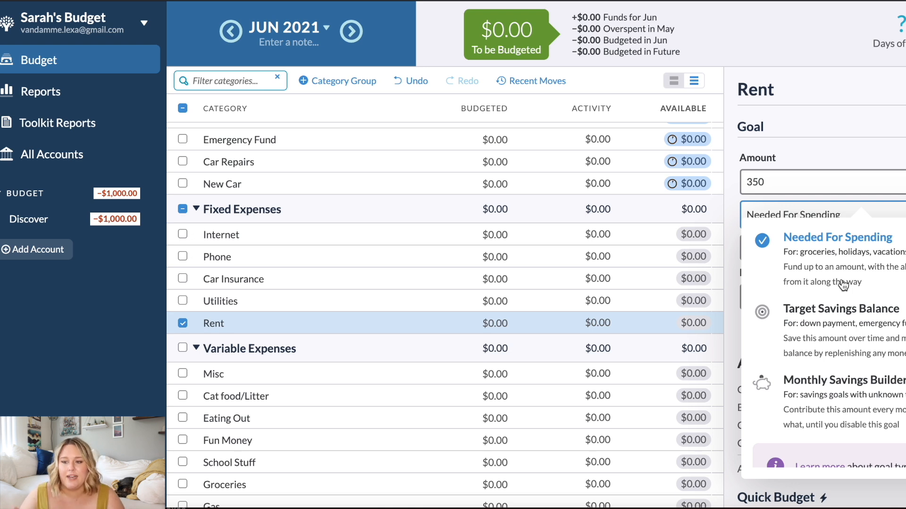
click(864, 155)
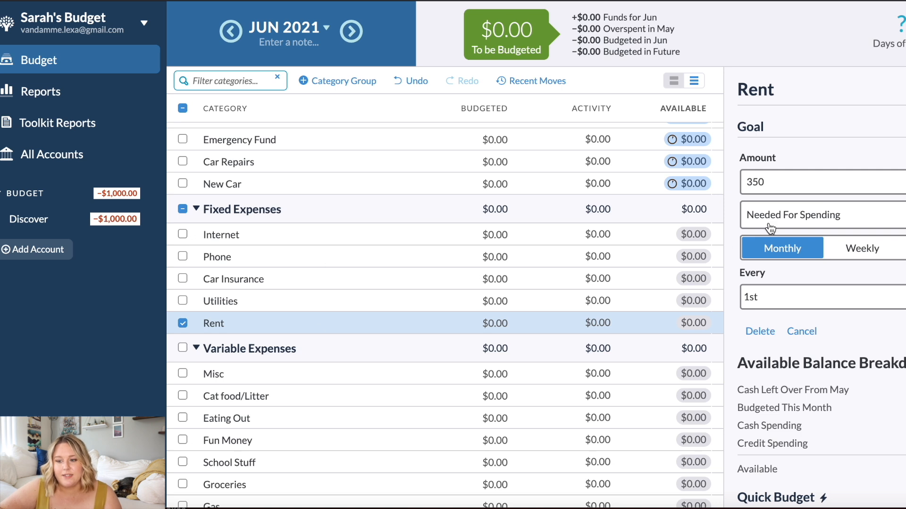
click(851, 253)
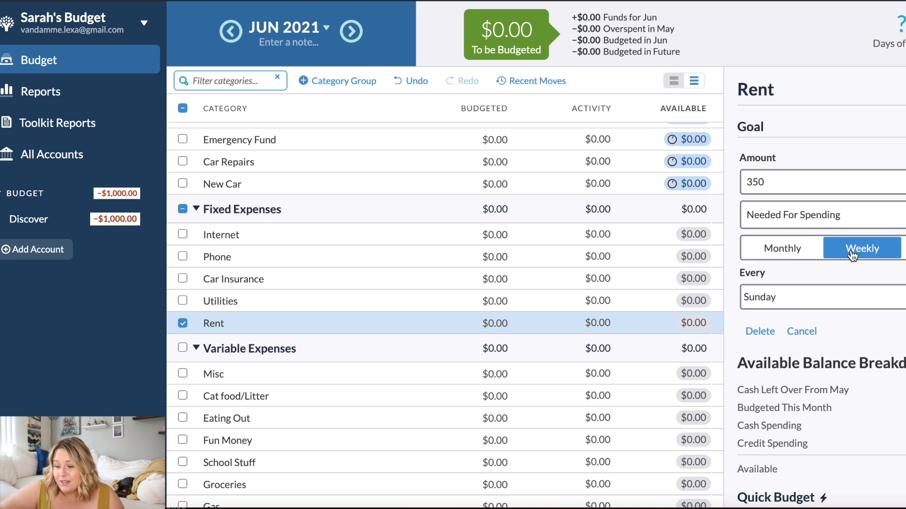
click(903, 249)
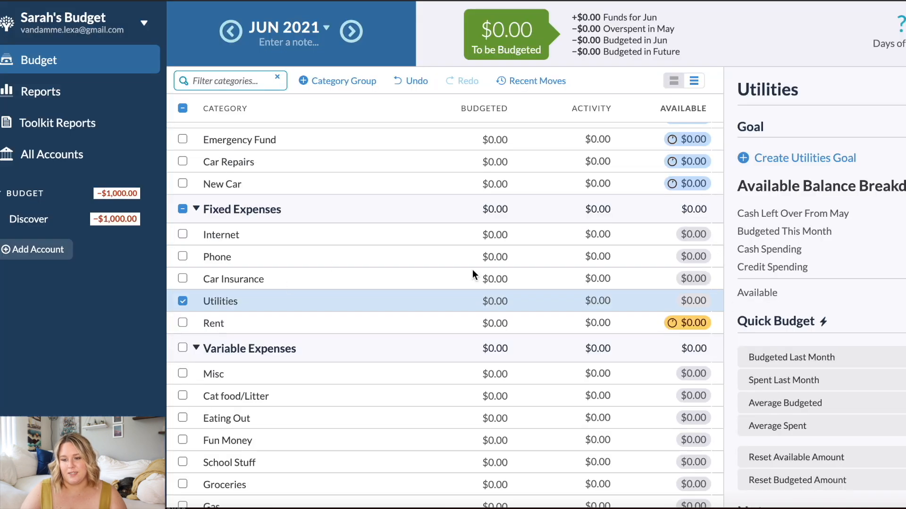
Create end-of-month Needed For Spending goals of 100 monthly for Utilities and 175 monthly for Car Insurance.
click(757, 160)
text(100)
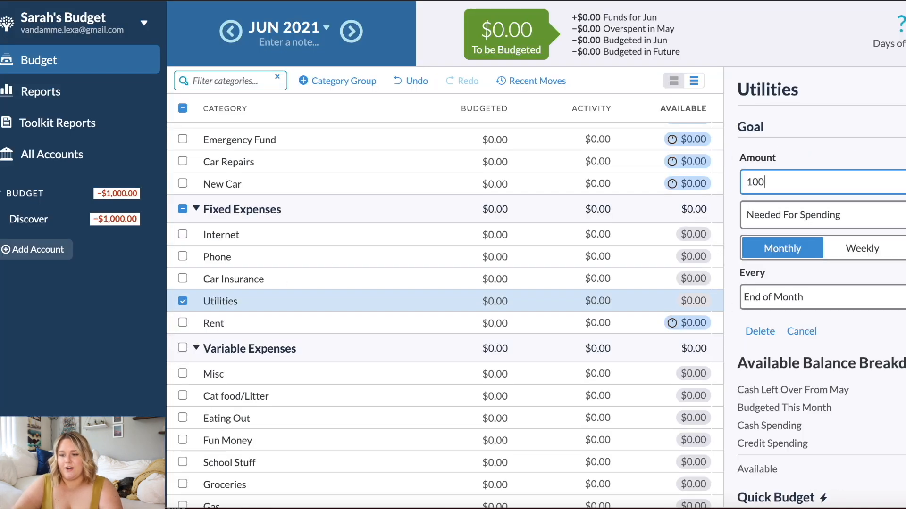
key(Return)
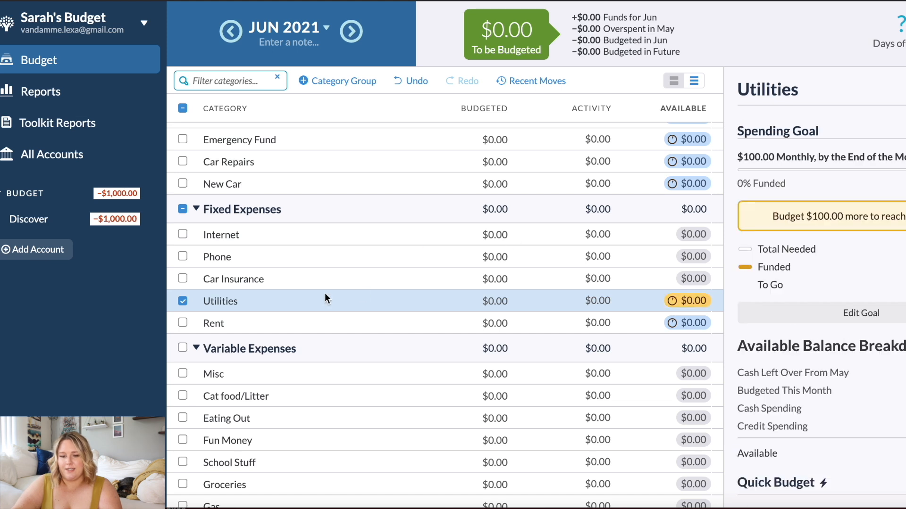
click(552, 282)
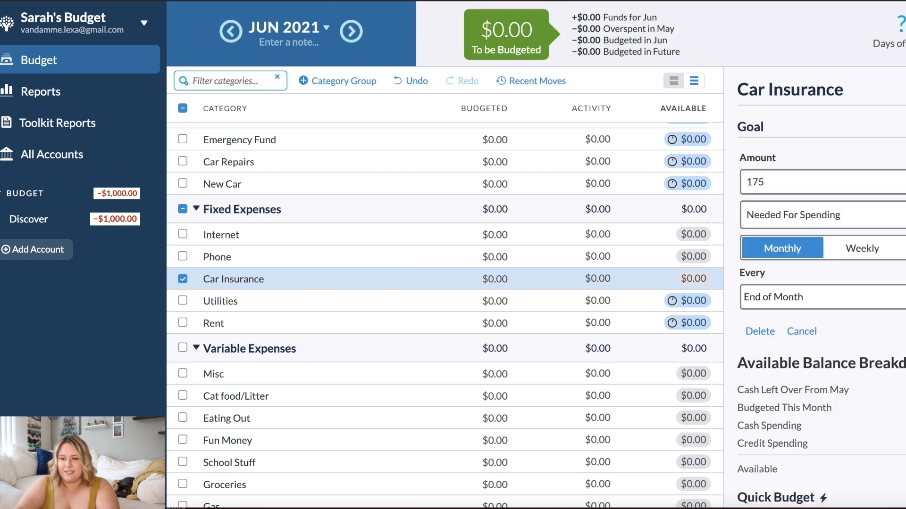
key(Return)
Create a monthly Needed For Spending goal of 60 by the end of the month for Phone.
click(324, 254)
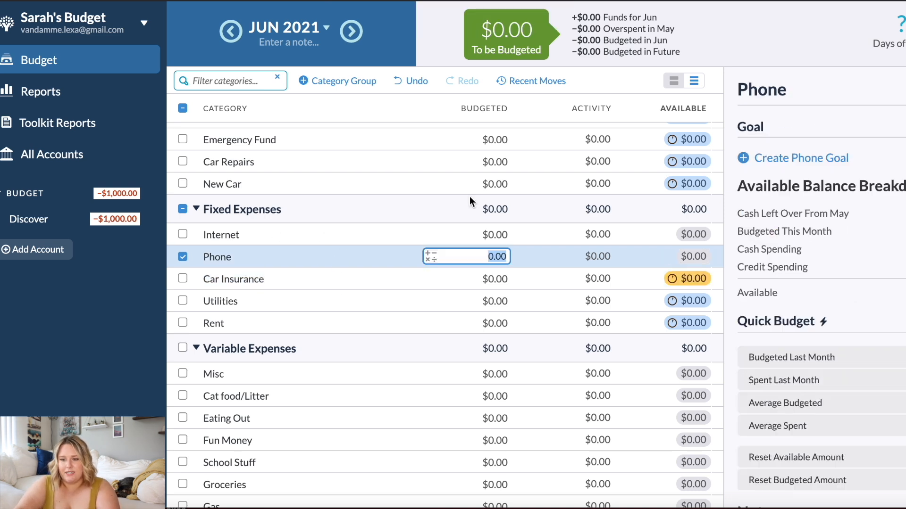
click(799, 159)
text(60)
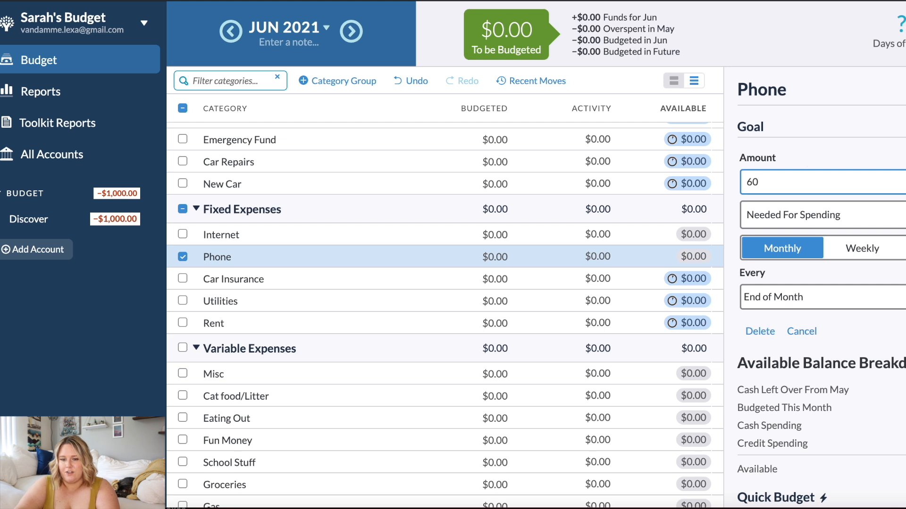
key(Return)
Create a monthly Needed For Spending goal of 35 by the end of the month for Internet.
click(366, 235)
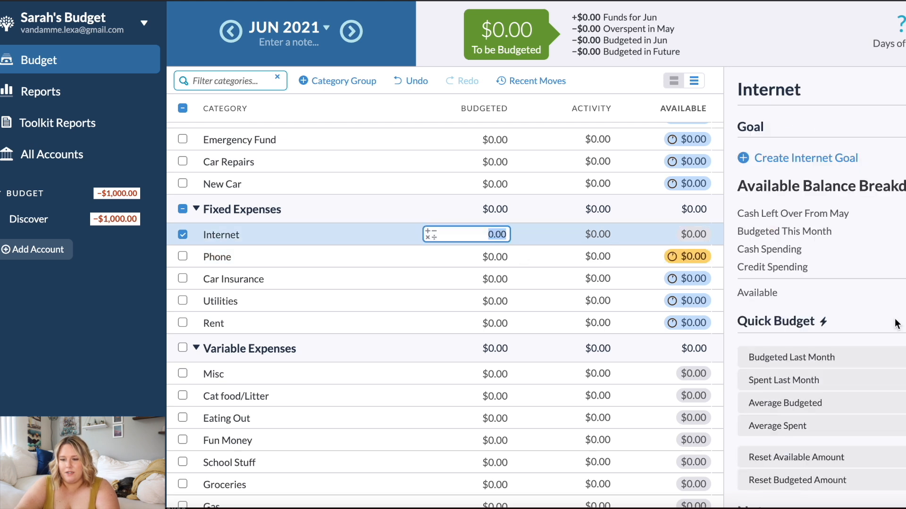
click(794, 159)
text(35)
key(Return)
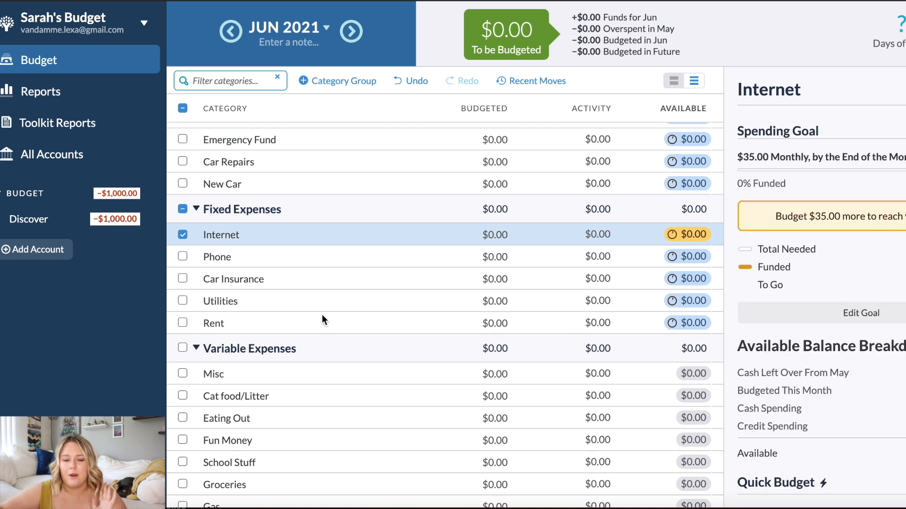
Open NEW 2021 PERSONAL BUDGET, switch to the 2021 Joint Budget, and examine the June amounts of its fixed and variable expenses.
scroll(322, 314, down, 1)
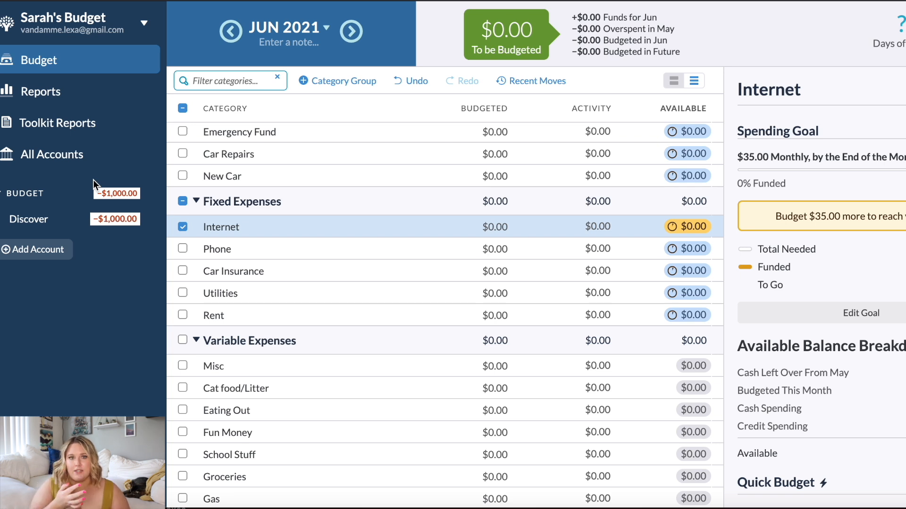
click(145, 20)
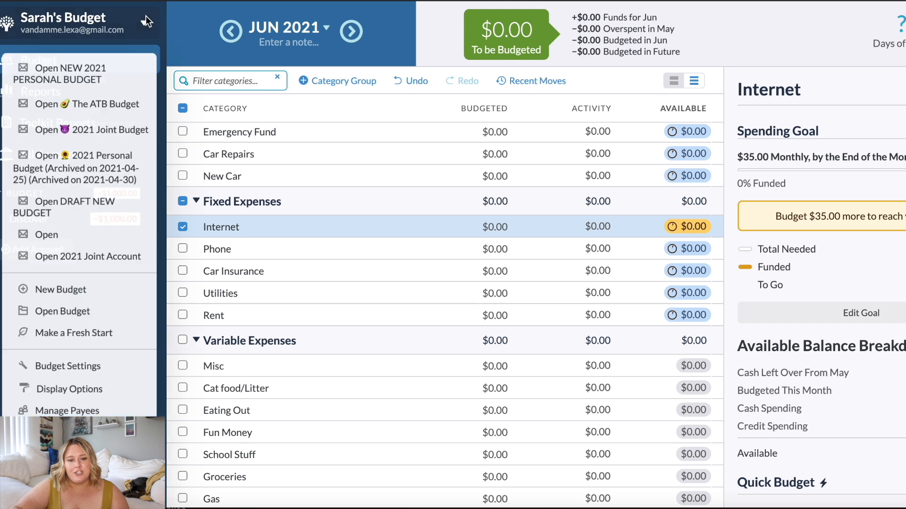
click(124, 62)
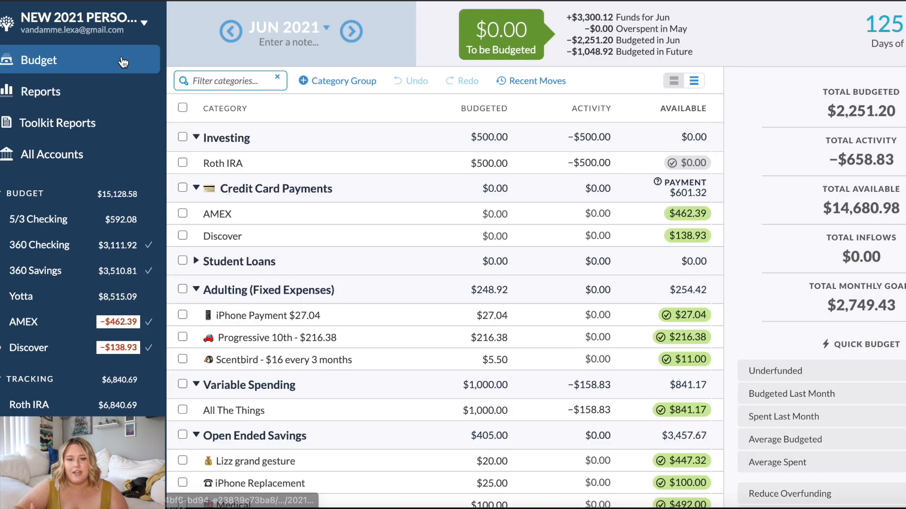
click(135, 23)
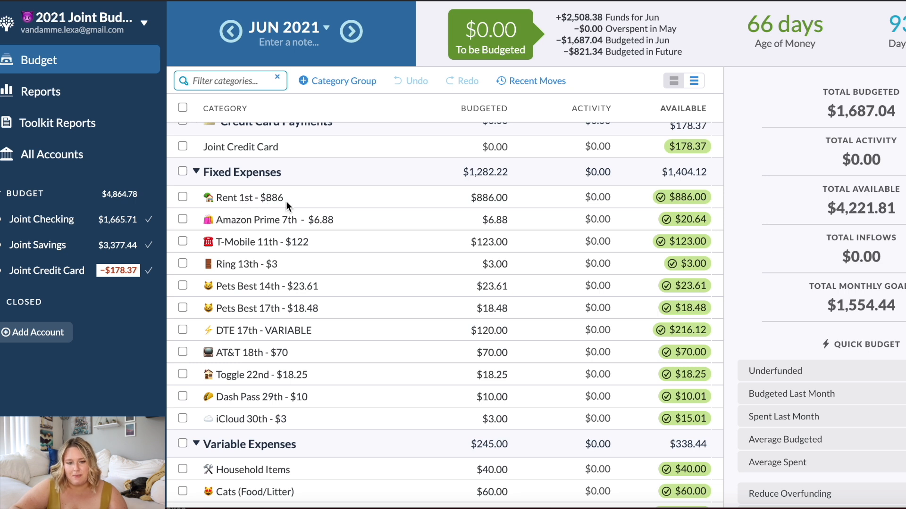
scroll(286, 201, down, 5)
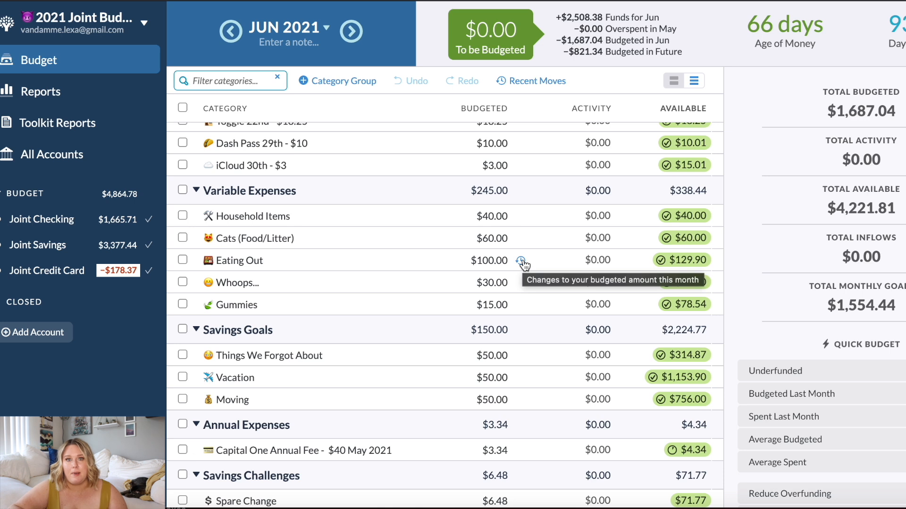
click(510, 215)
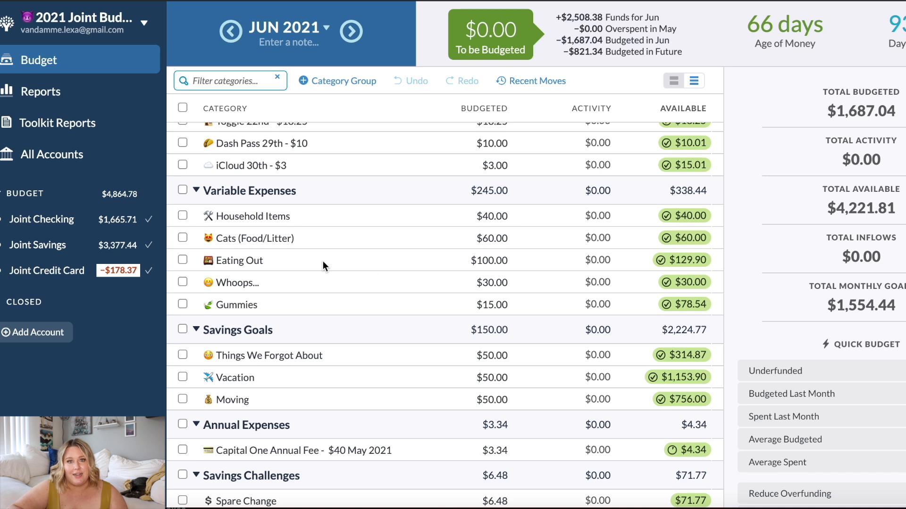
Compare the joint budget's Eating Out amounts across May and April 2021 and return to June 2021.
click(230, 33)
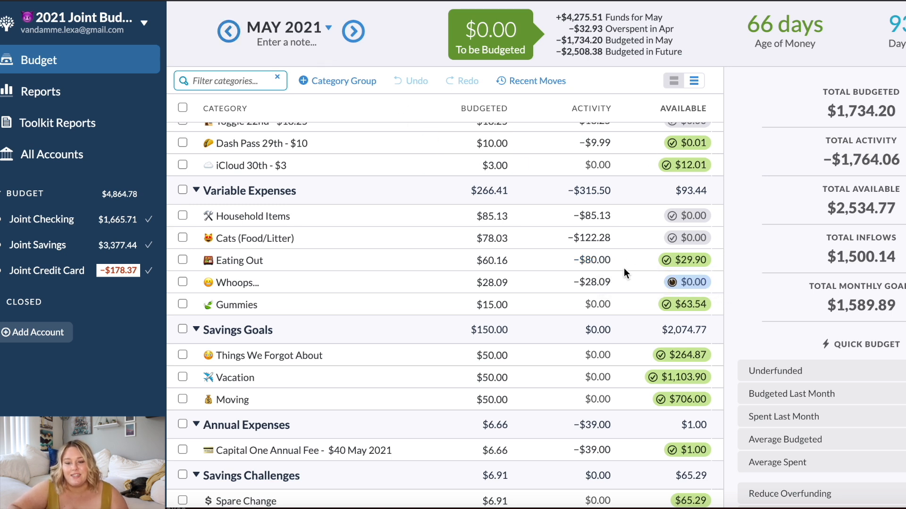
click(231, 37)
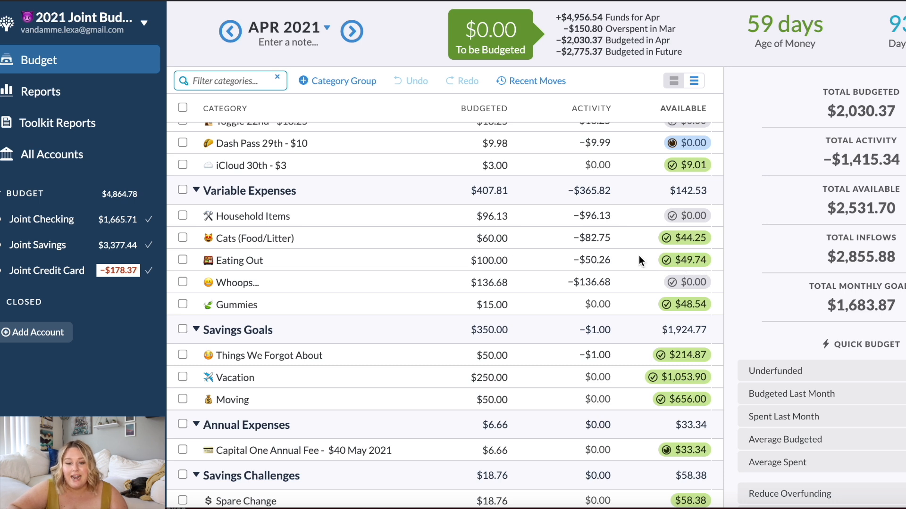
click(355, 30)
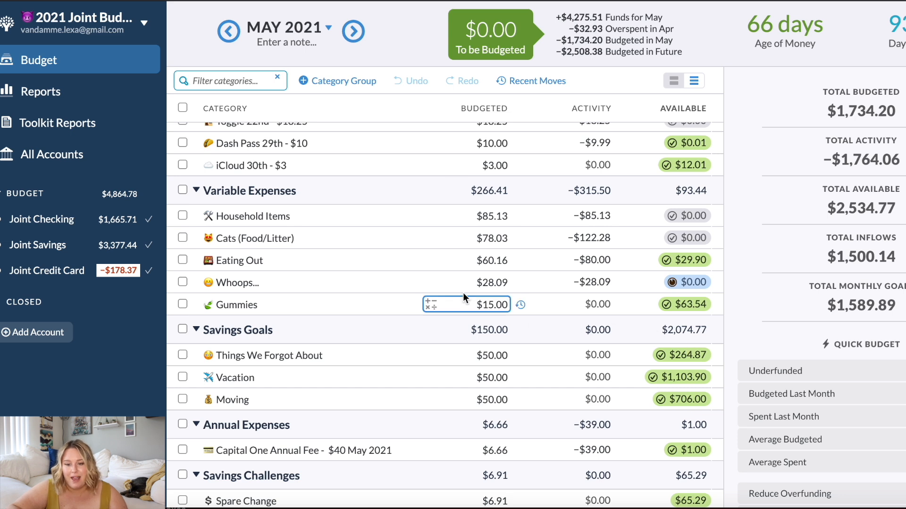
click(505, 263)
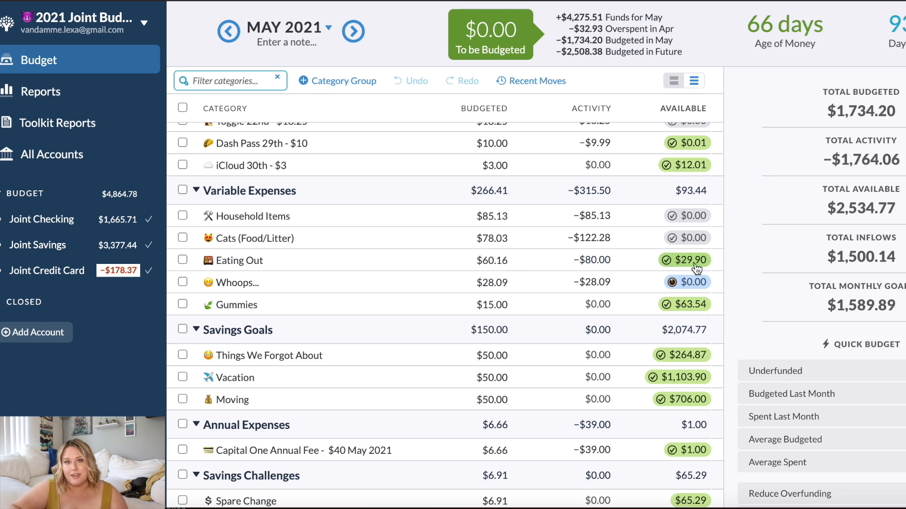
click(352, 38)
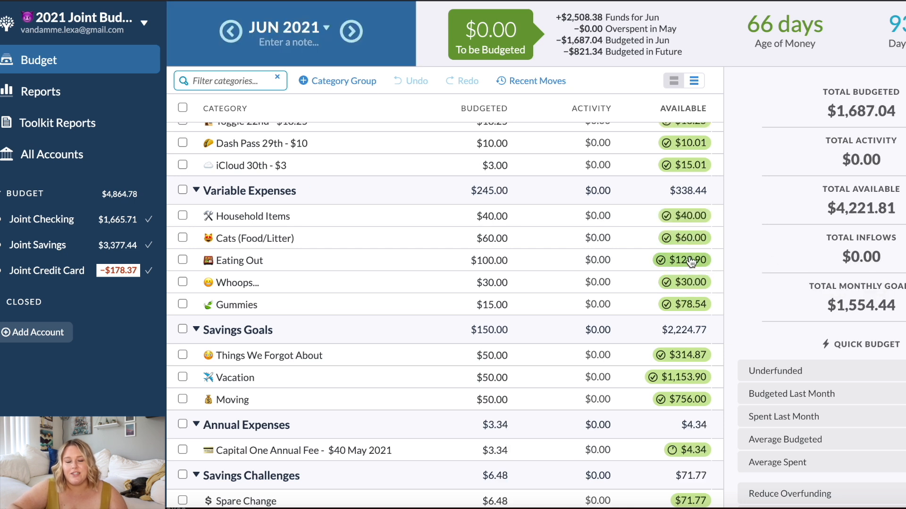
Compare the joint budget's Eating Out and Gummies amounts between June and May 2021, and return to June 2021.
click(501, 264)
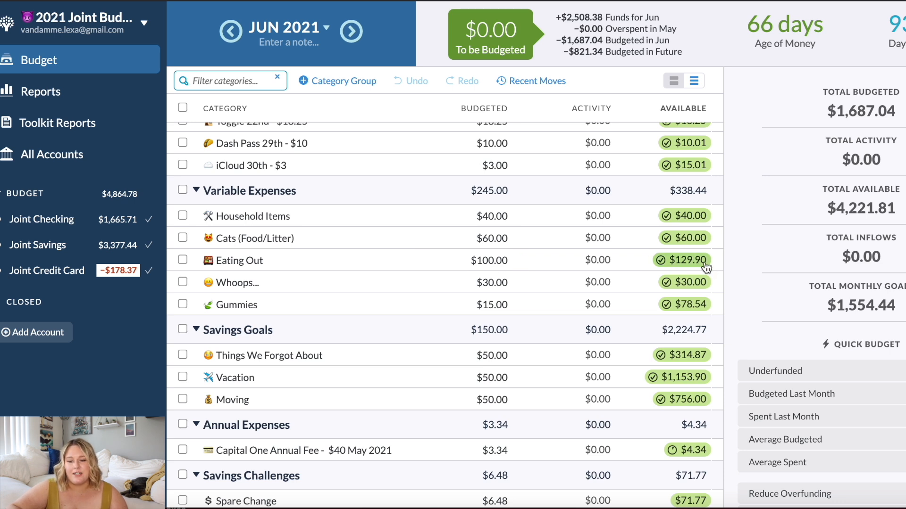
mouse_move(707, 268)
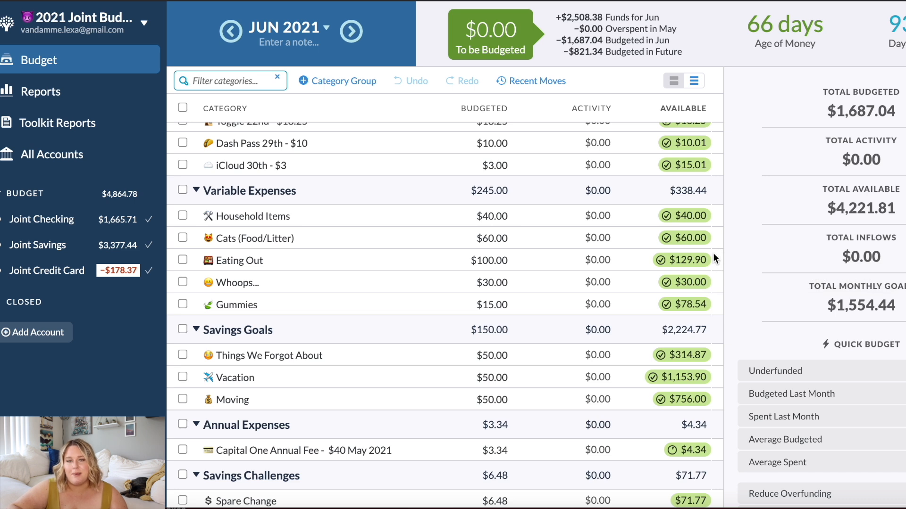
click(230, 31)
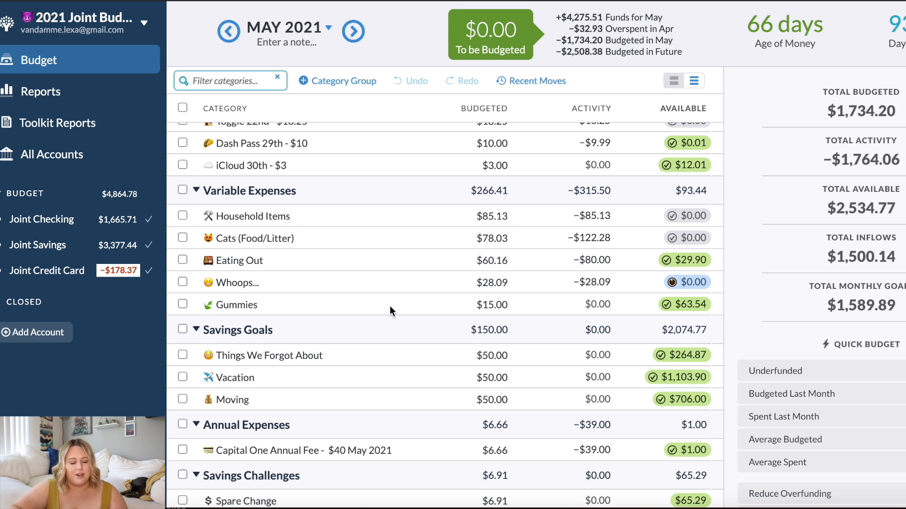
click(495, 305)
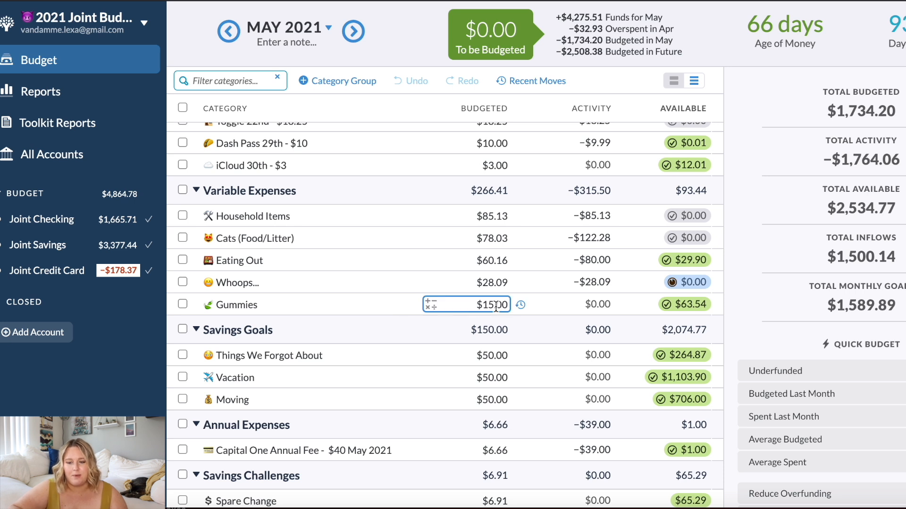
key(Return)
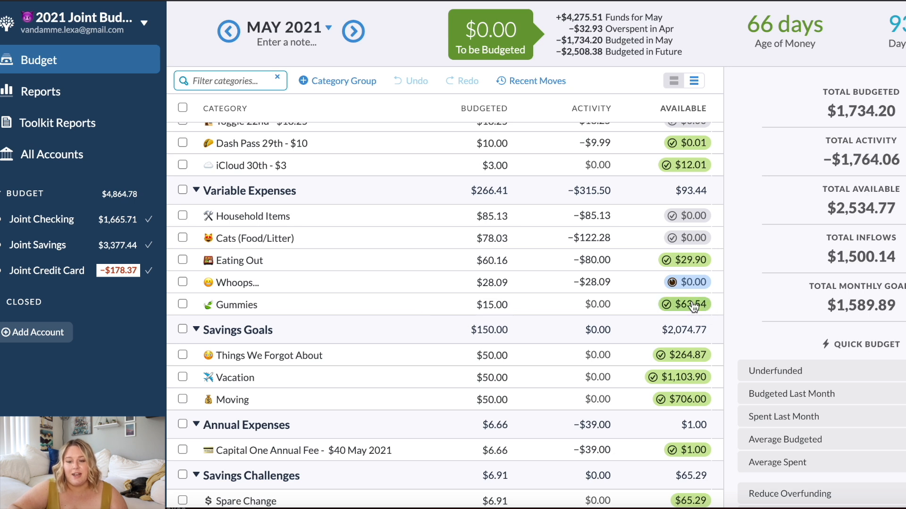
click(500, 298)
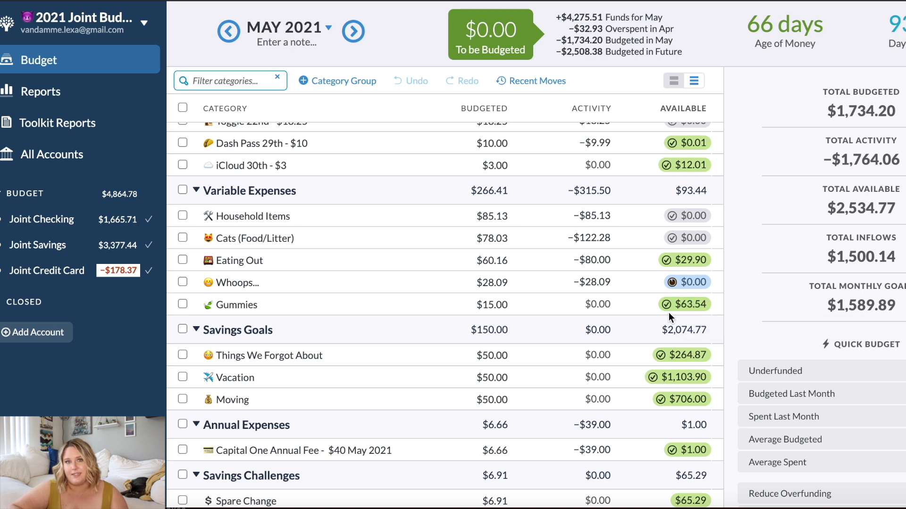
click(353, 31)
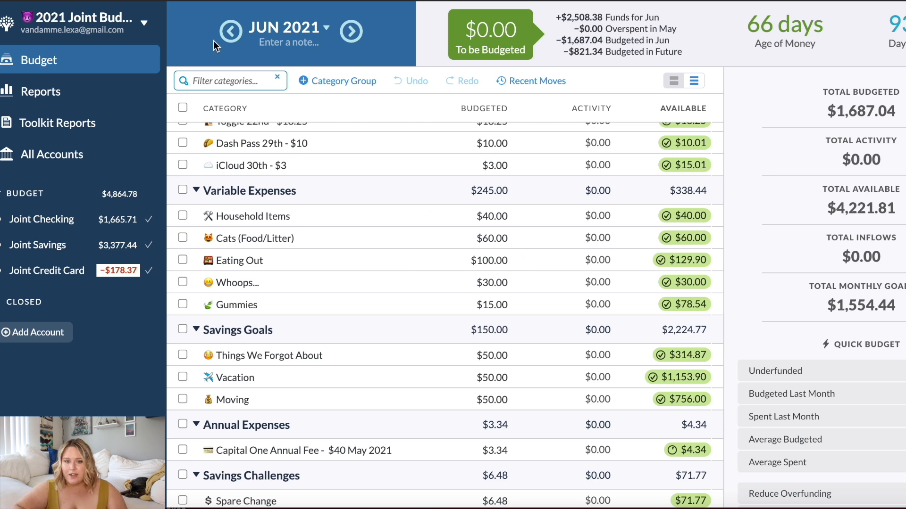
Switch from the joint budget back to the college student's budget and go to its variable expenses.
click(144, 31)
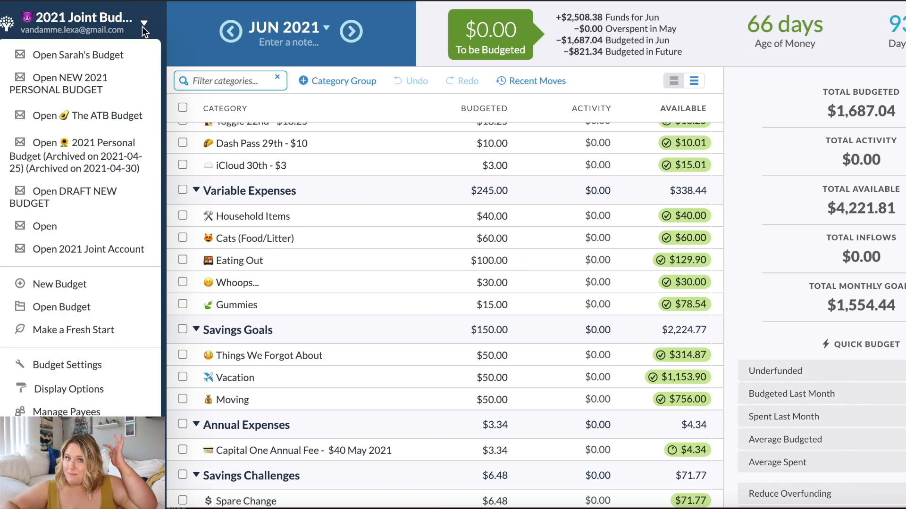
click(110, 56)
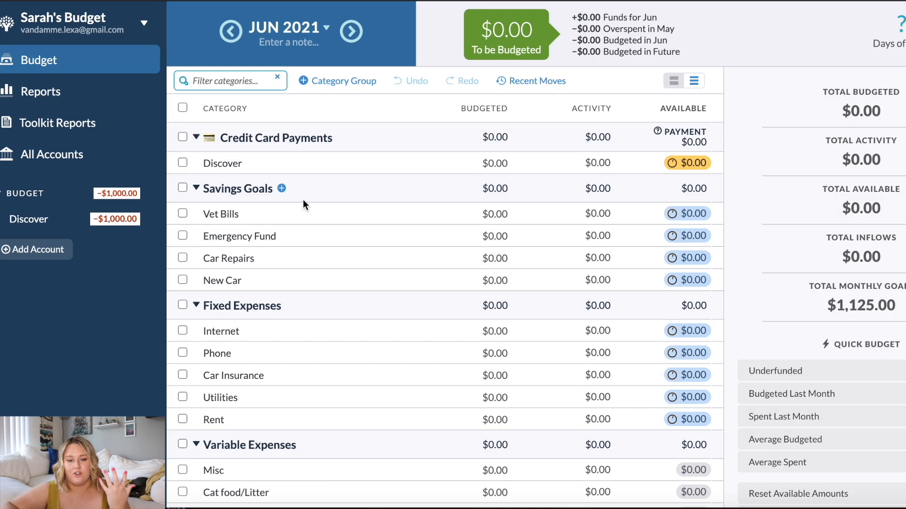
scroll(393, 262, down, 2)
Review the typical variable expenses, from Gas to Misc, in the Google Docs budget notes.
click(472, 363)
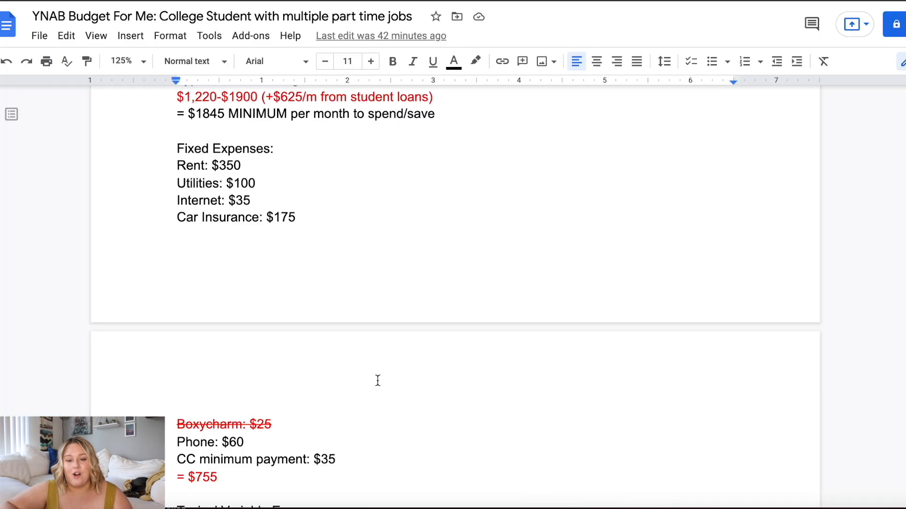
scroll(377, 381, down, 8)
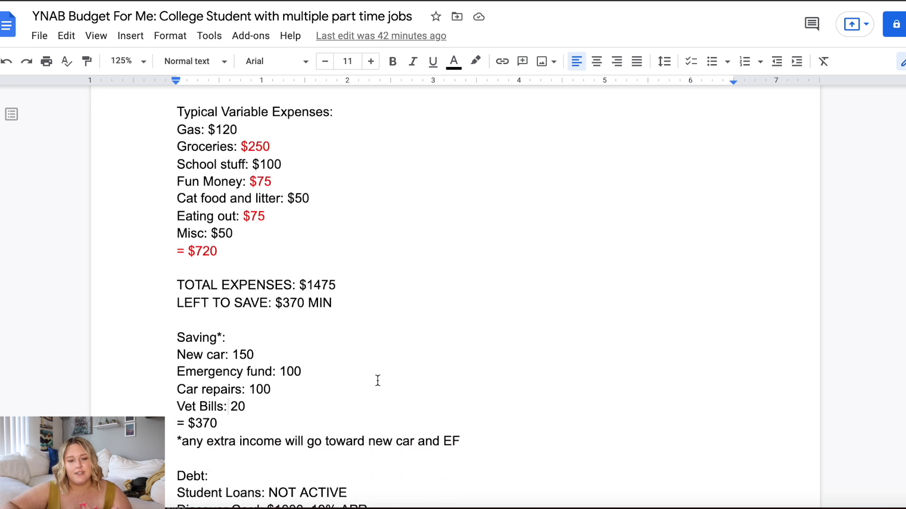
drag(178, 130, 314, 235)
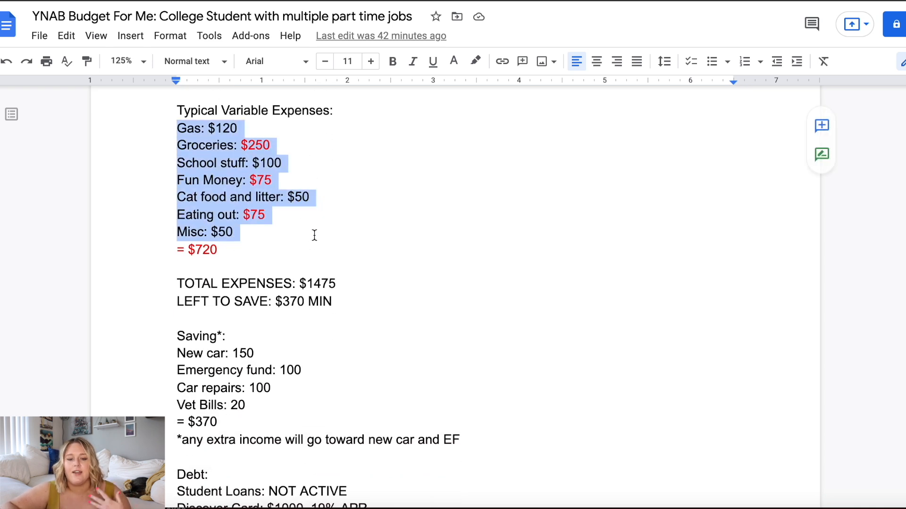
click(315, 234)
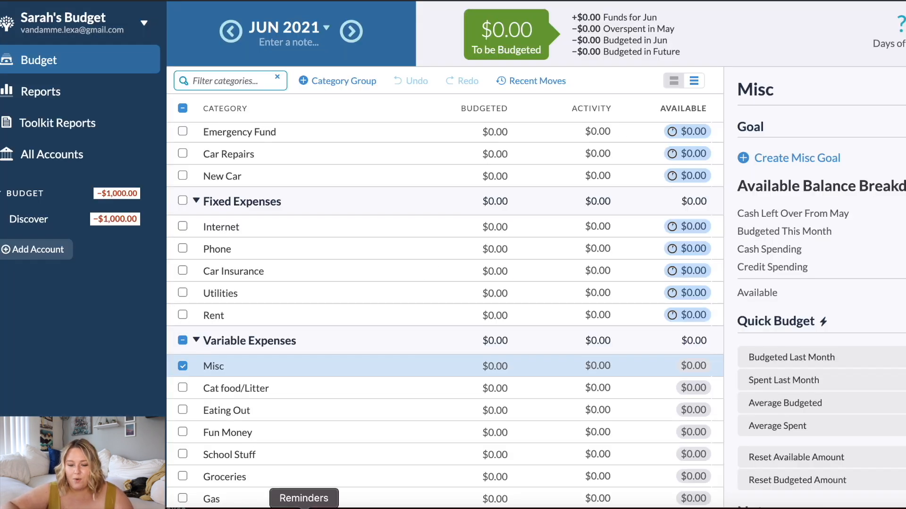
Create a monthly Needed For Spending goal of 120 by the end of the month for Gas.
click(303, 500)
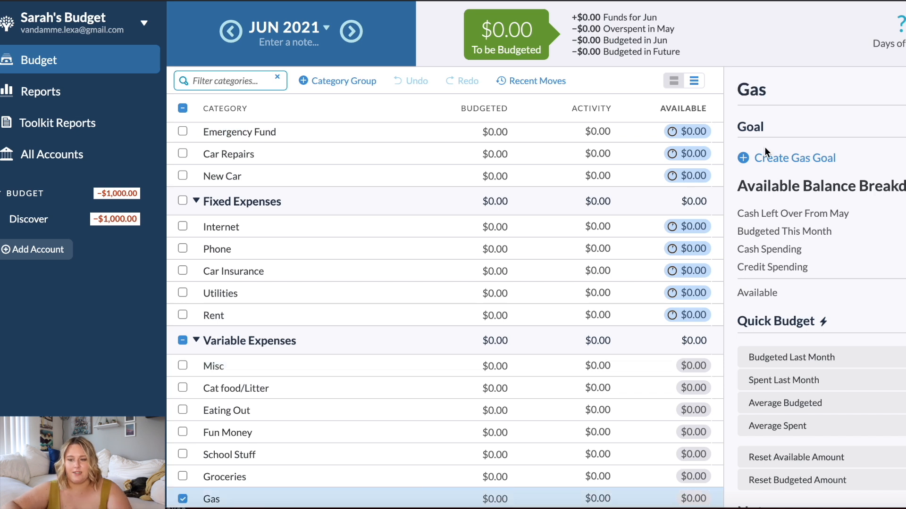
click(771, 158)
text(120)
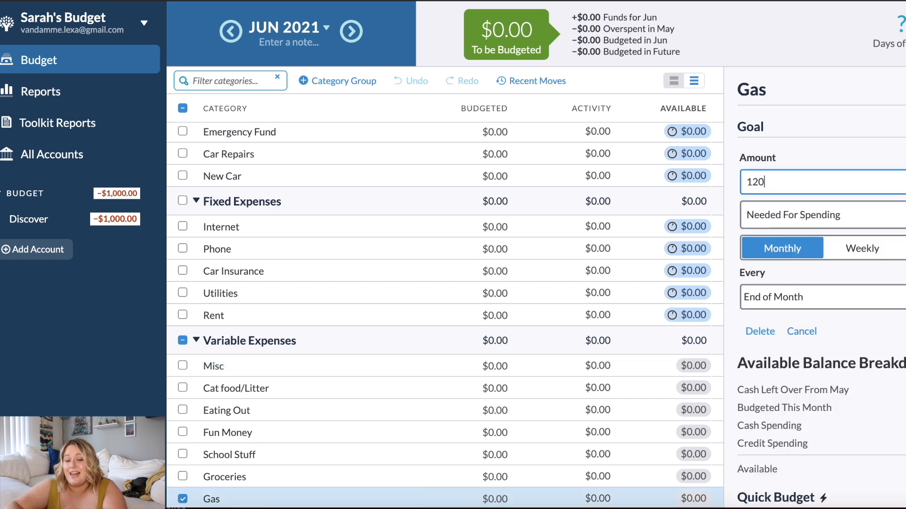
key(Return)
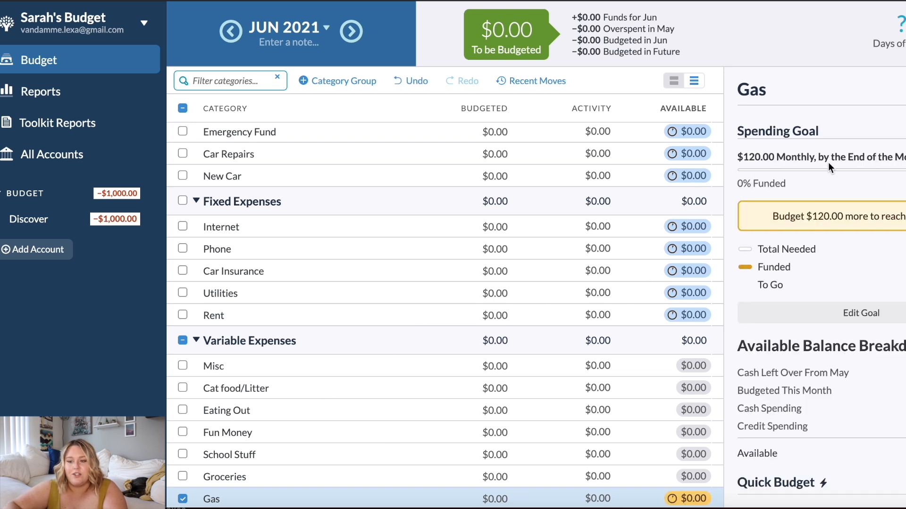
Create a monthly Needed For Spending goal of 250 by the end of the month for Groceries.
click(282, 481)
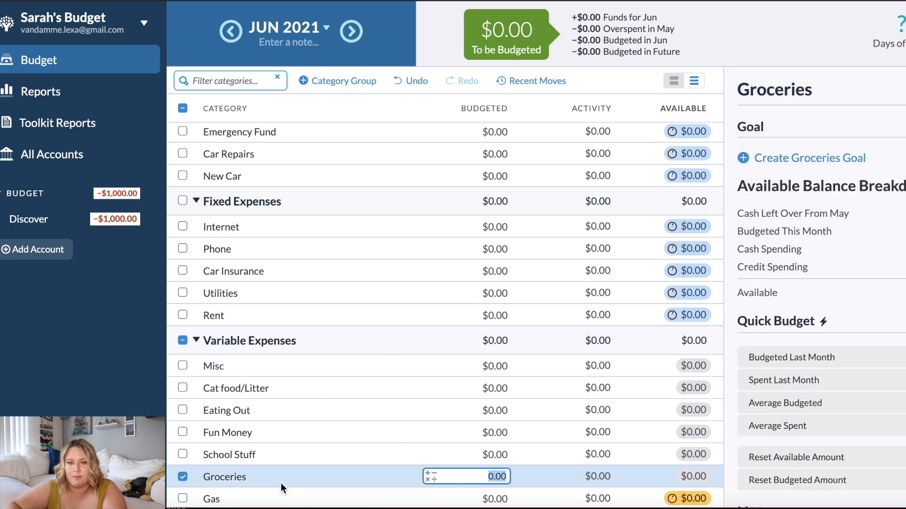
click(779, 157)
text(250)
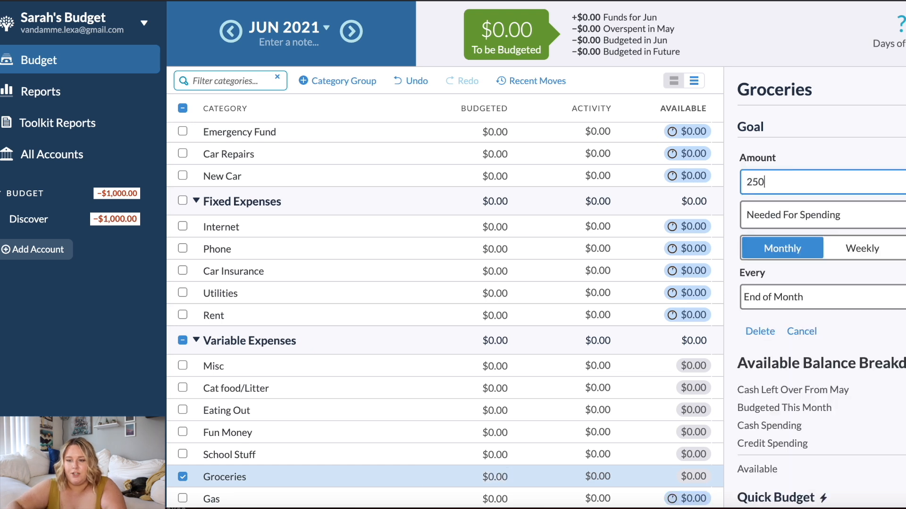
click(902, 331)
Create monthly Needed For Spending goals by the end of the month: 100 for School Stuff and 75 for Fun Money.
text(100)
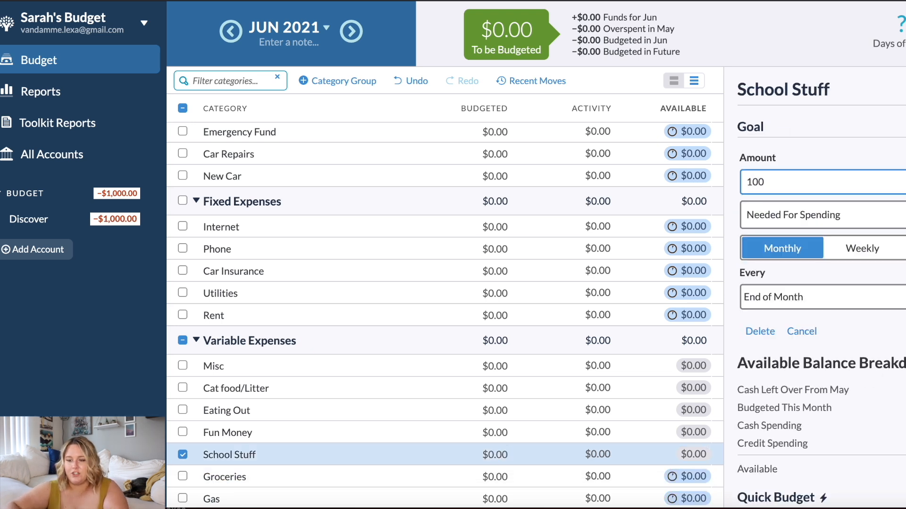
click(902, 332)
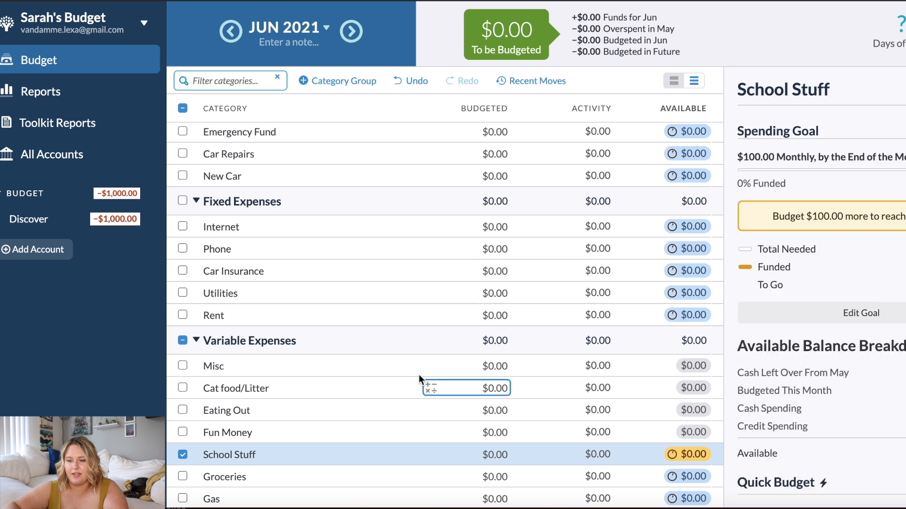
click(363, 432)
text(75)
click(902, 331)
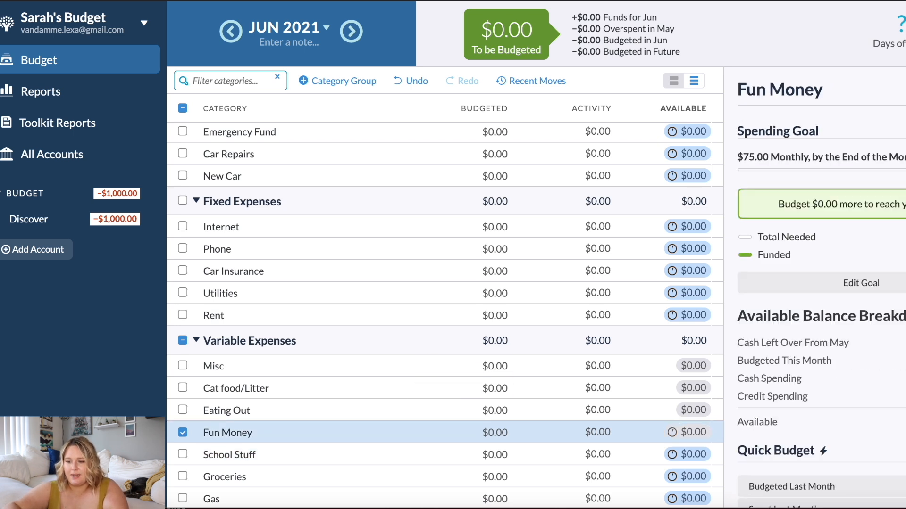
Create a monthly Needed For Spending goal of 75 by the end of the month for Eating Out.
click(409, 414)
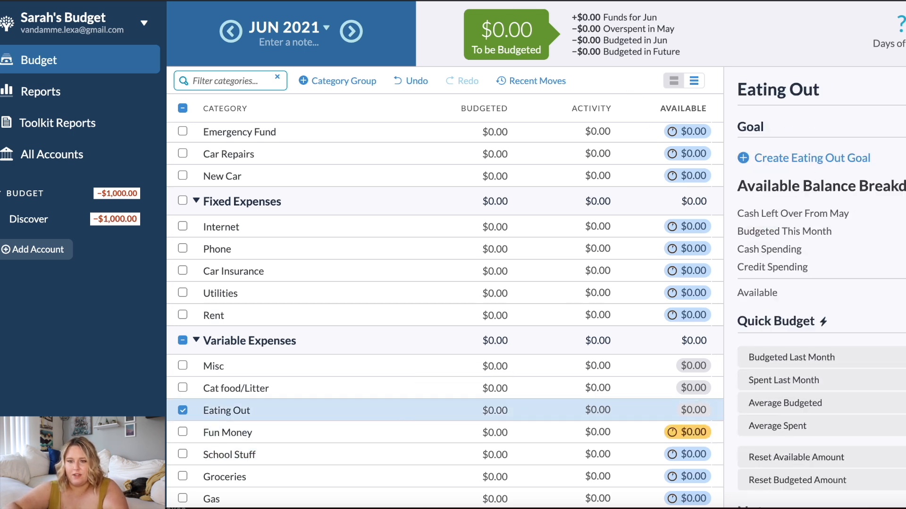
click(785, 157)
text(75)
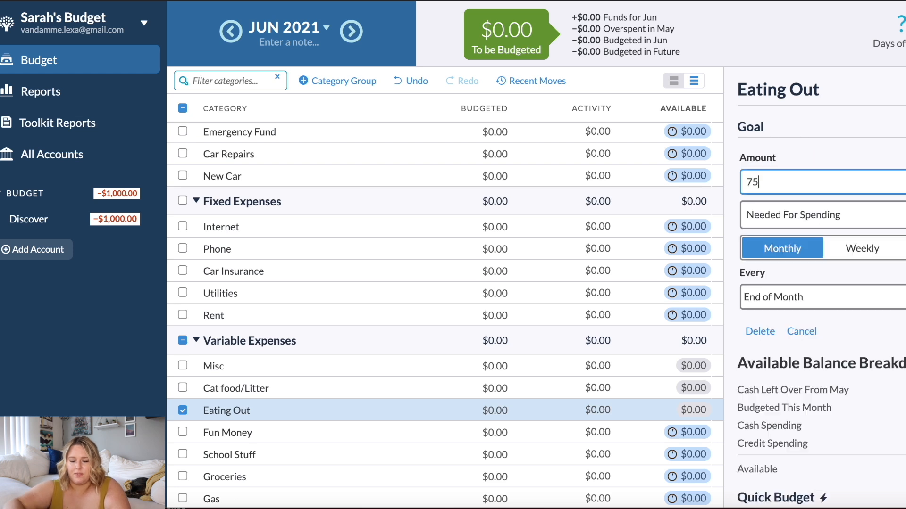
click(902, 331)
Create a monthly Needed For Spending goal of 50 by the end of the month for Cat food/Litter.
click(364, 386)
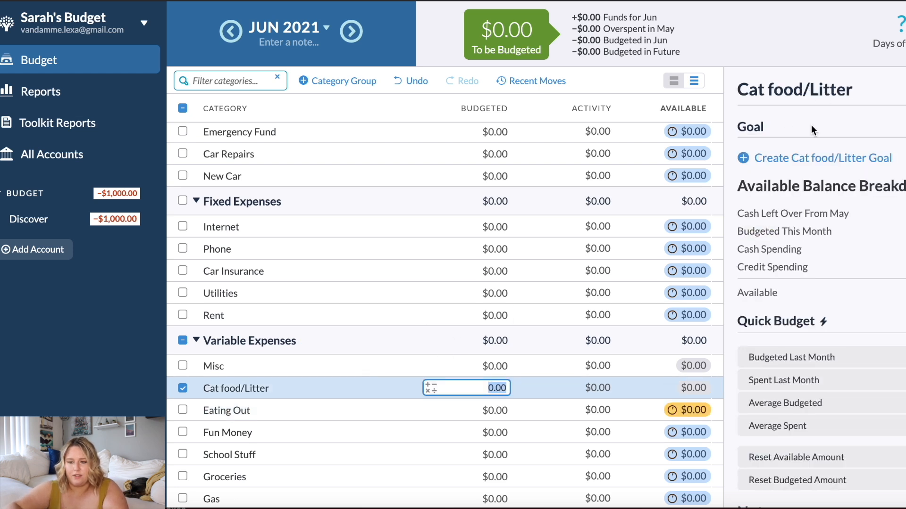
click(757, 158)
text(50)
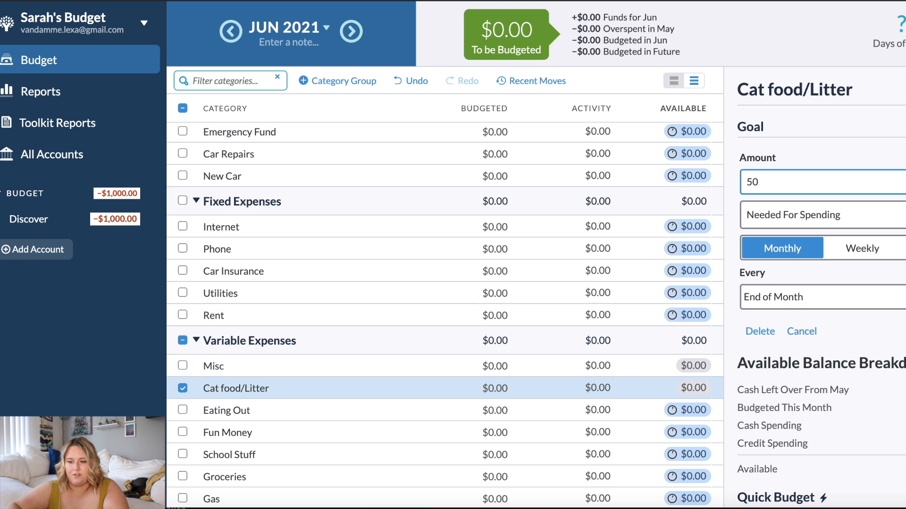
key(Return)
Create a monthly Needed For Spending goal of 50 by the end of the month for Misc.
click(281, 356)
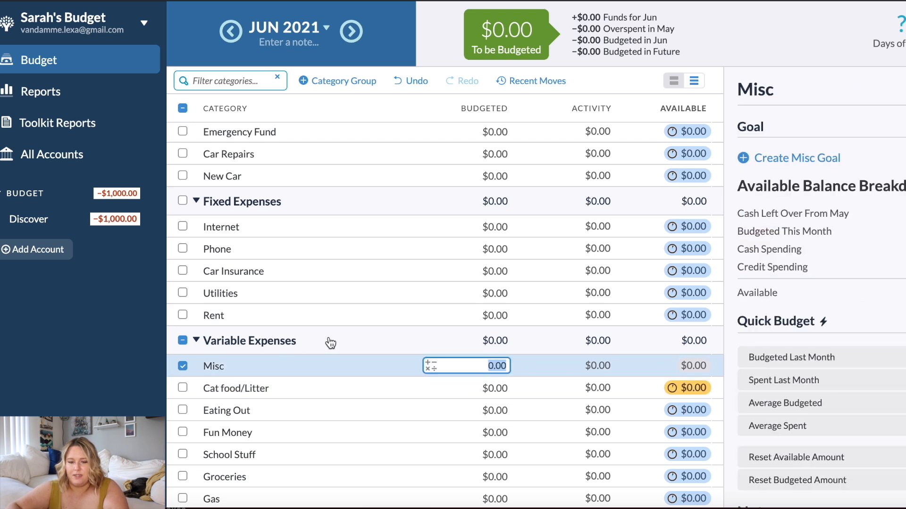
click(770, 156)
text(50)
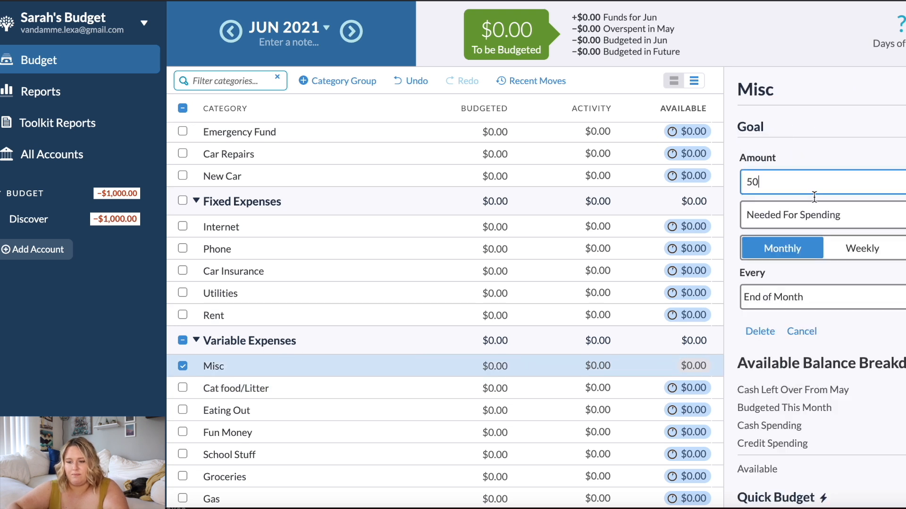
key(Return)
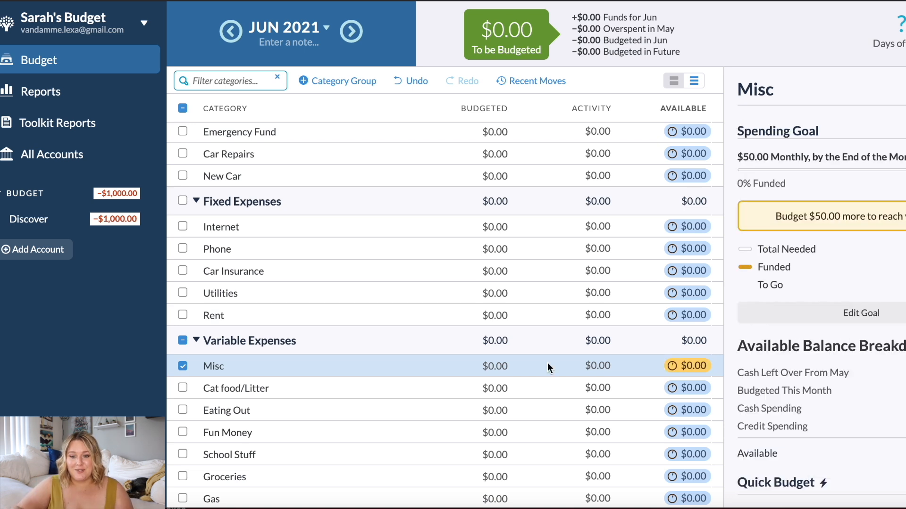
Select all budget categories and check their total monthly goals against the expense, saving and income figures in the Google Docs notes.
scroll(548, 366, up, 2)
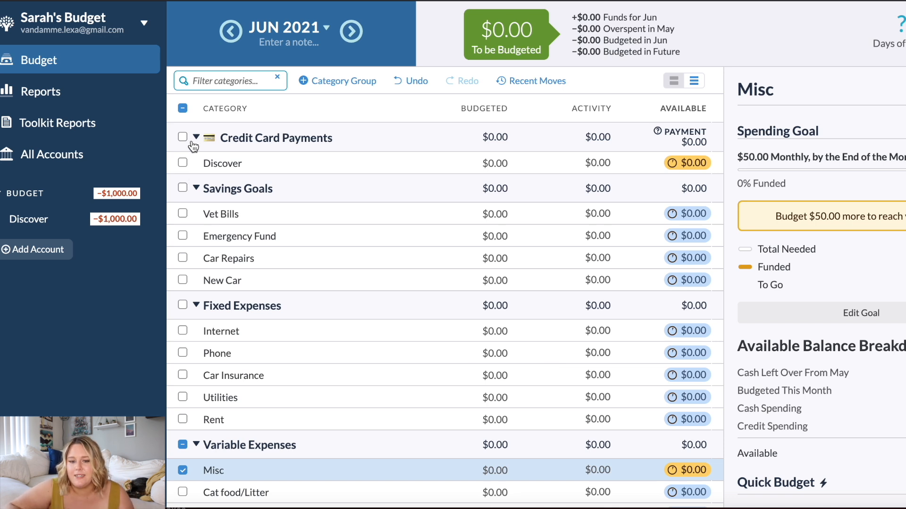
click(182, 109)
scroll(286, 343, down, 2)
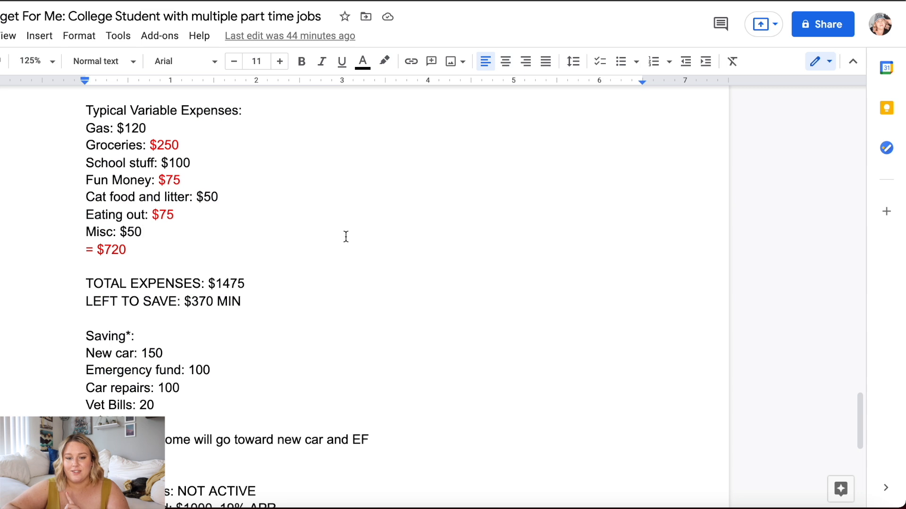
scroll(346, 245, down, 1)
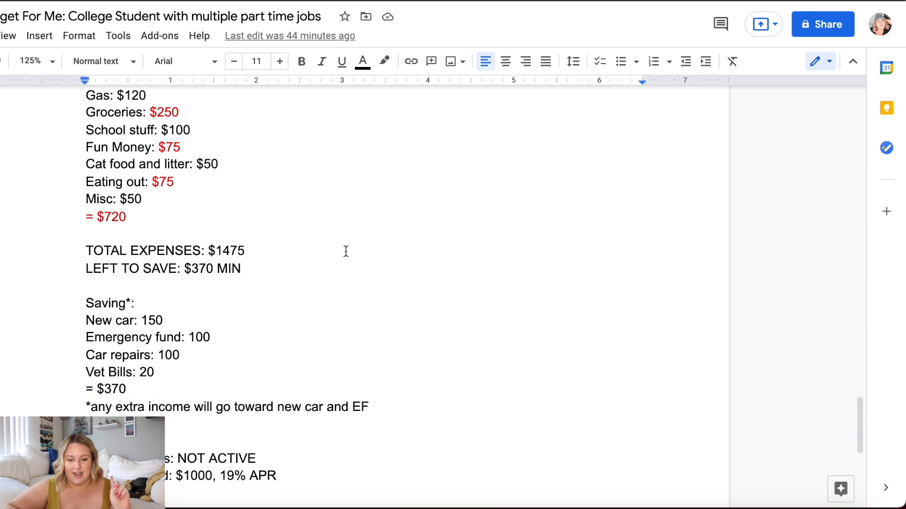
scroll(346, 251, down, 3)
scroll(345, 251, up, 2)
drag(188, 176, 463, 184)
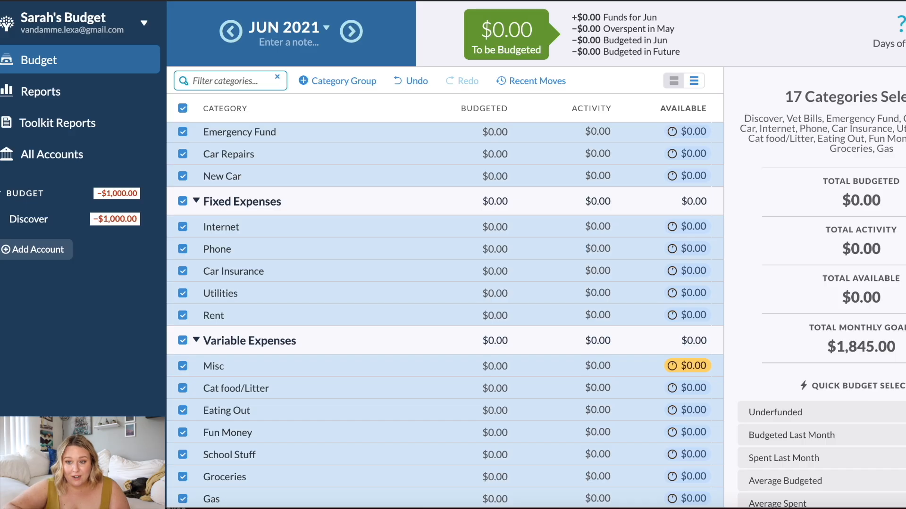
Clear the selection of all categories and view the monthly payment goal of the Discover credit card.
click(469, 247)
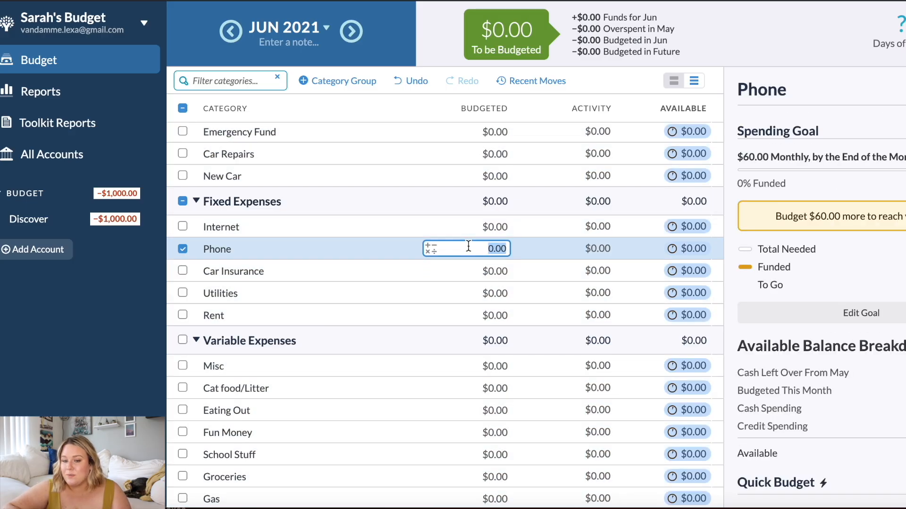
scroll(254, 179, up, 3)
click(279, 158)
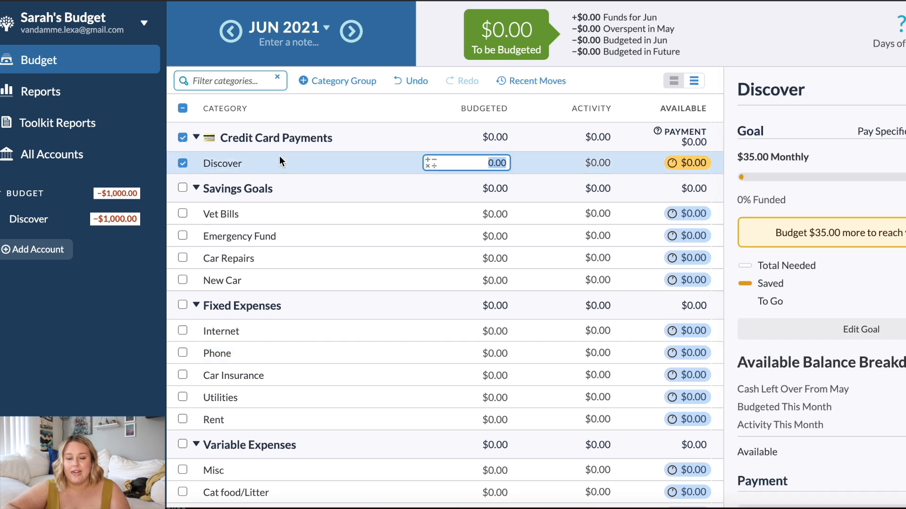
scroll(340, 302, down, 2)
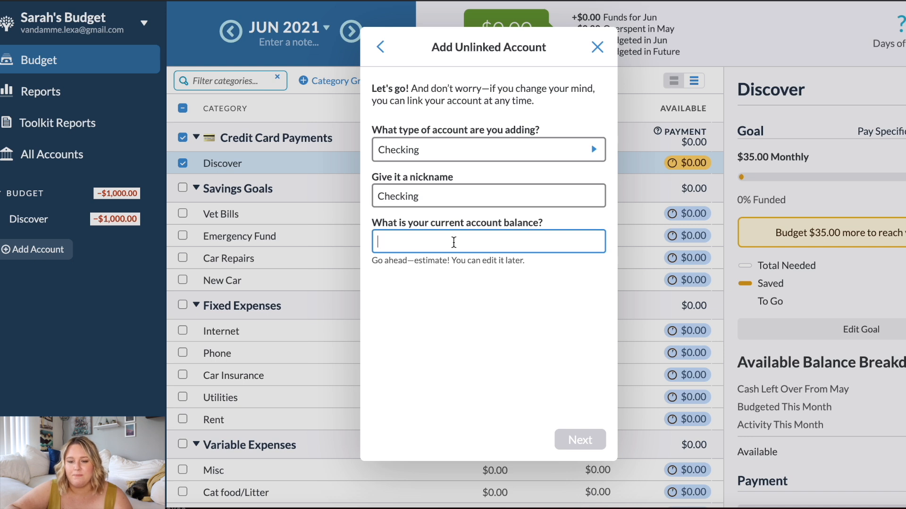
Set the unlinked Checking account's current balance to 0 and create the account.
text(0)
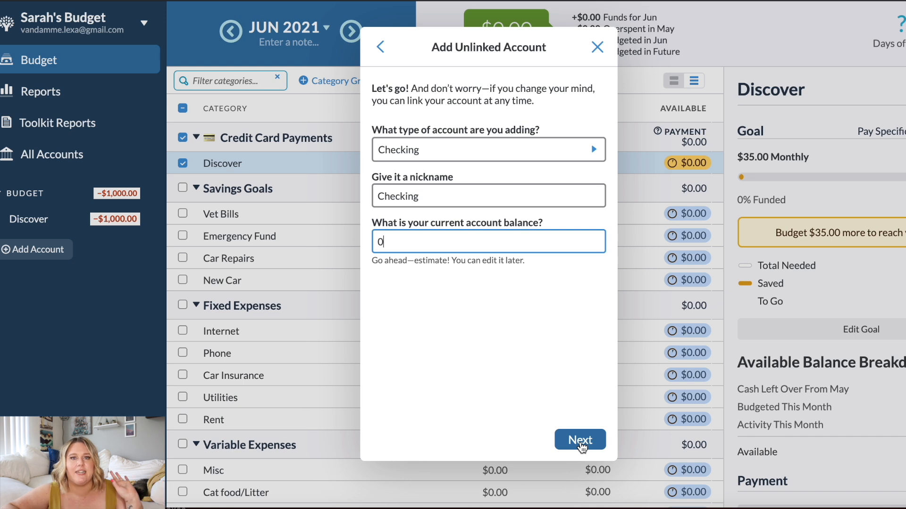
click(580, 441)
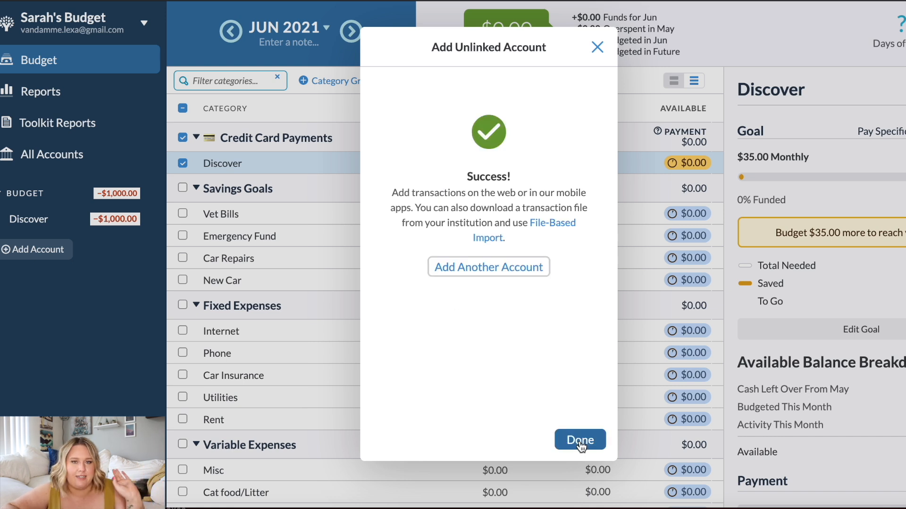
Add another unlinked account of type Savings with the nickname HYSA and a current balance of 0.
click(472, 267)
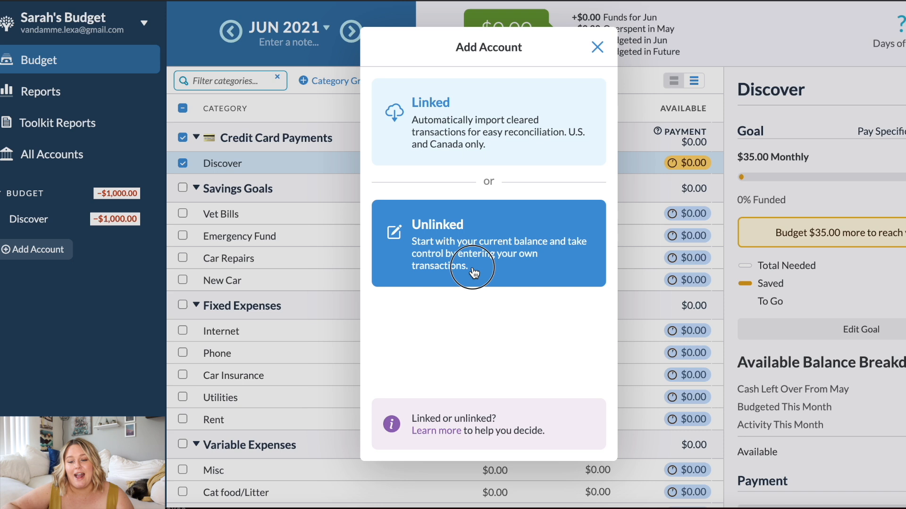
click(472, 268)
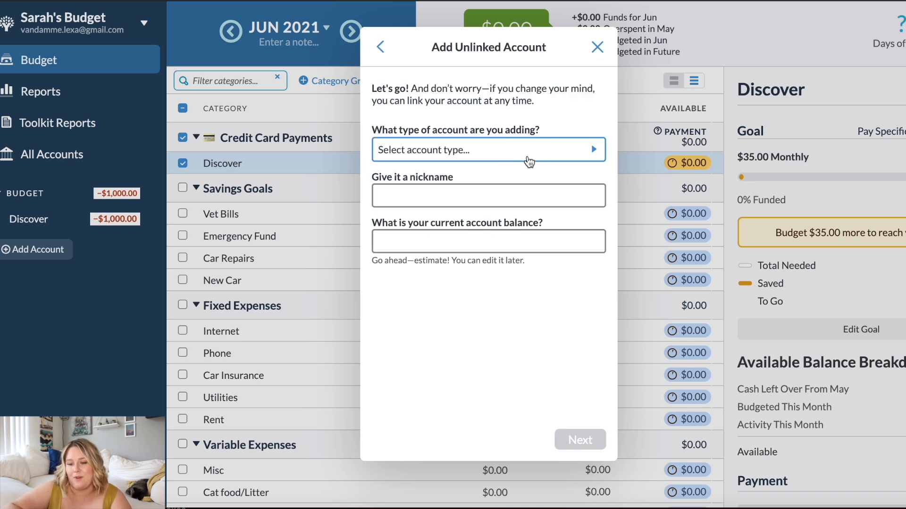
click(529, 157)
click(521, 197)
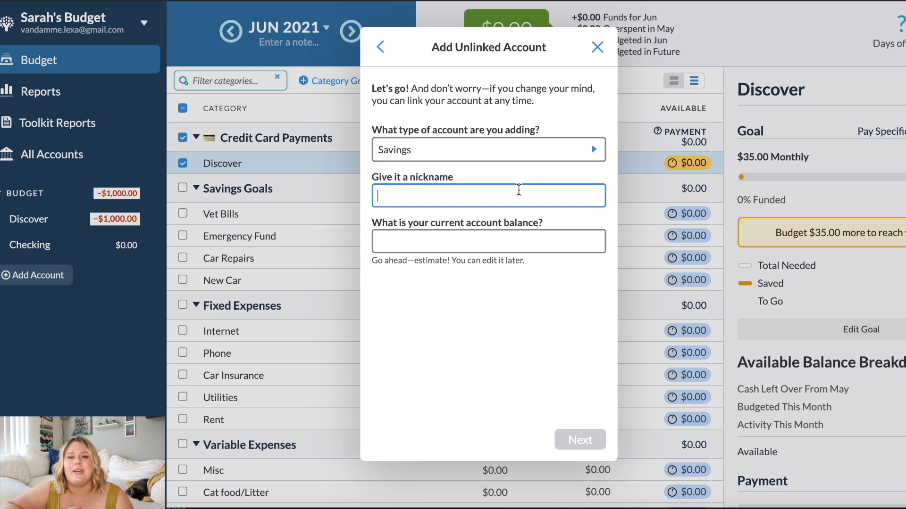
text(HYSA)
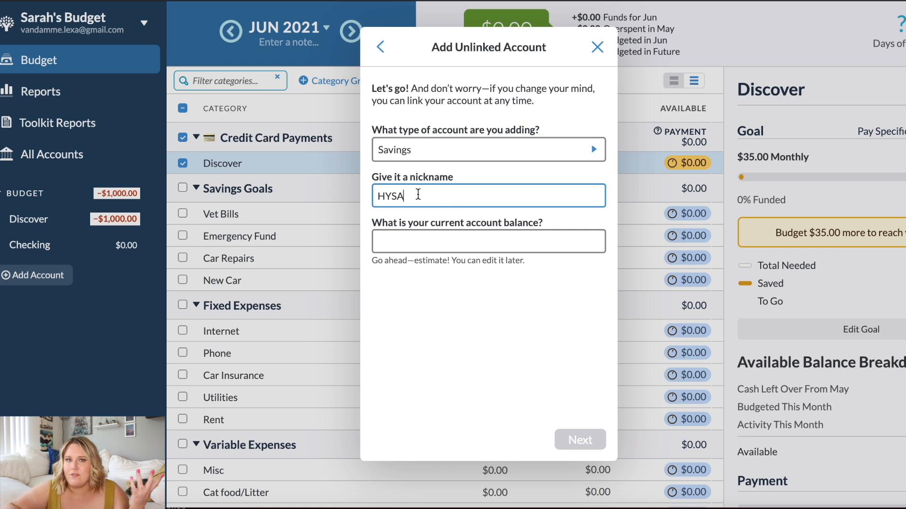
click(428, 241)
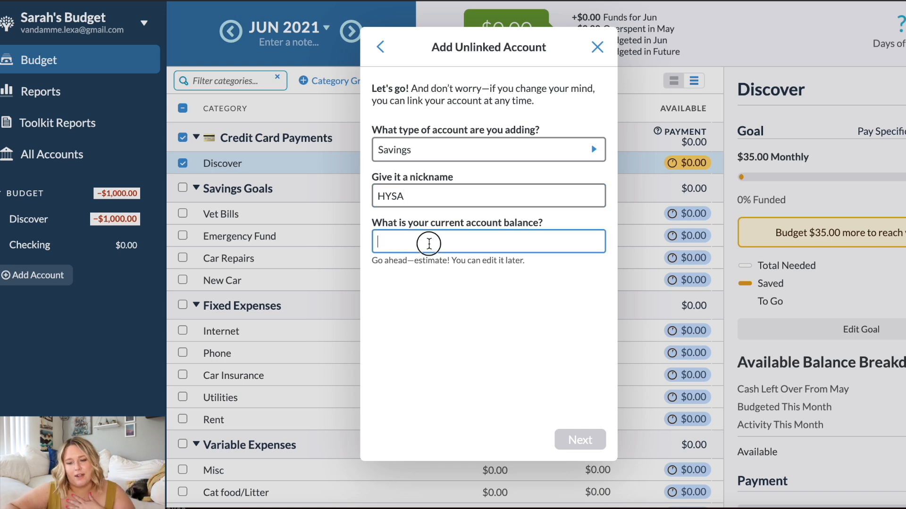
text(0)
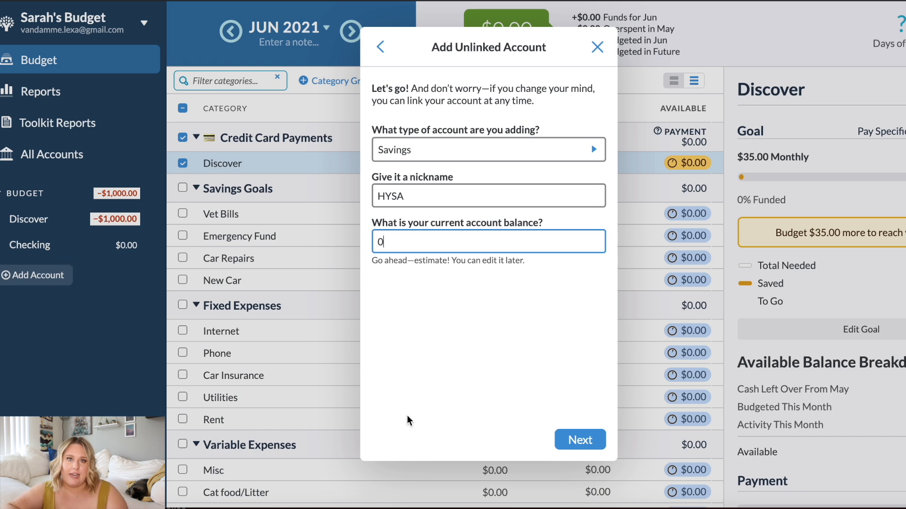
click(598, 440)
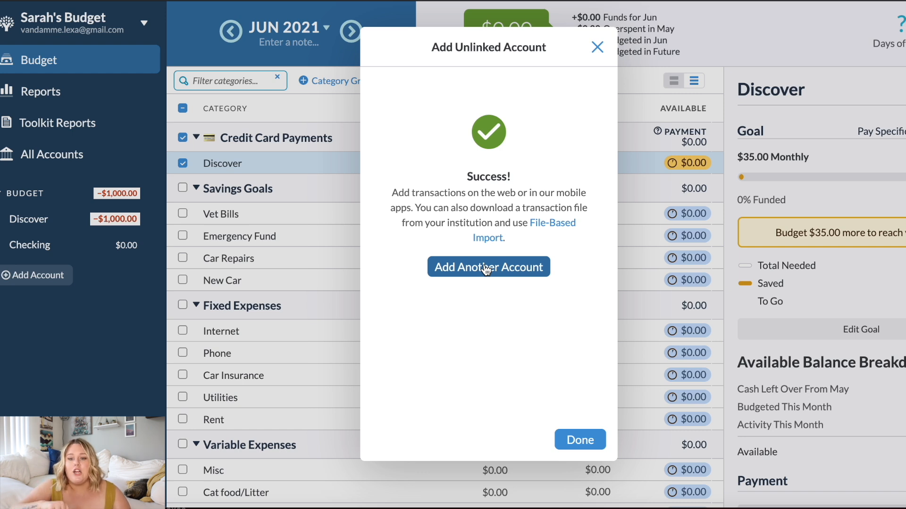
Add another unlinked account of type Cash with the nickname Cash and a current balance of 0.
click(486, 270)
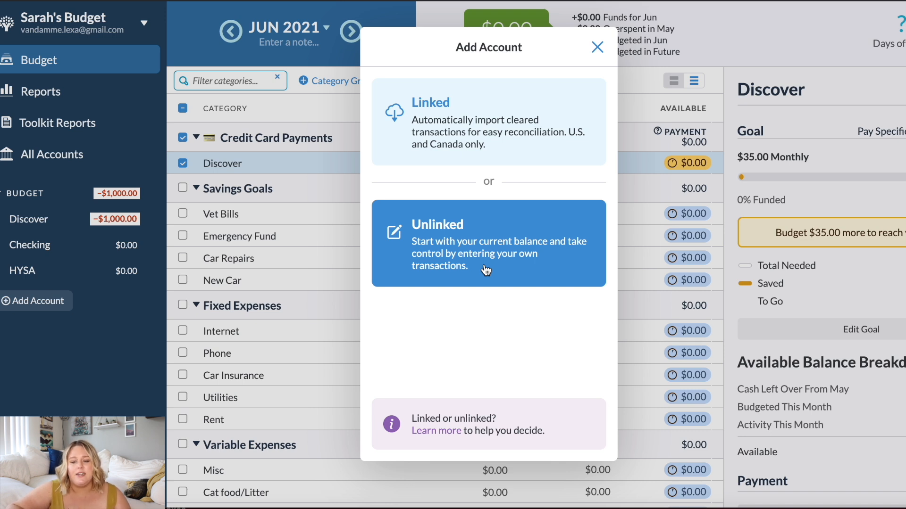
click(486, 270)
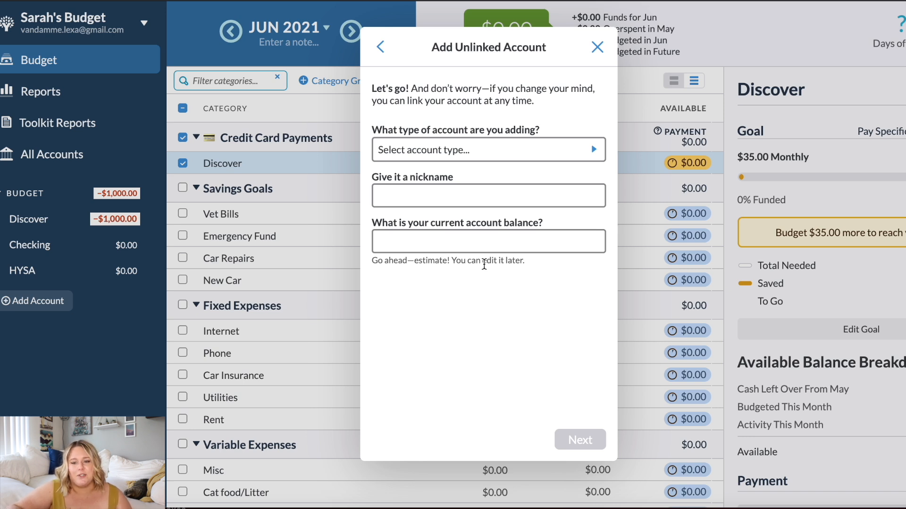
click(545, 147)
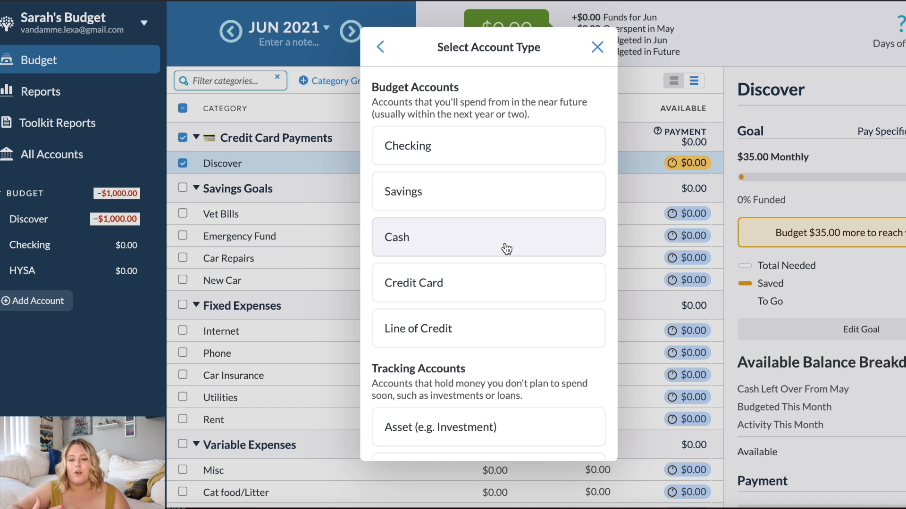
click(507, 249)
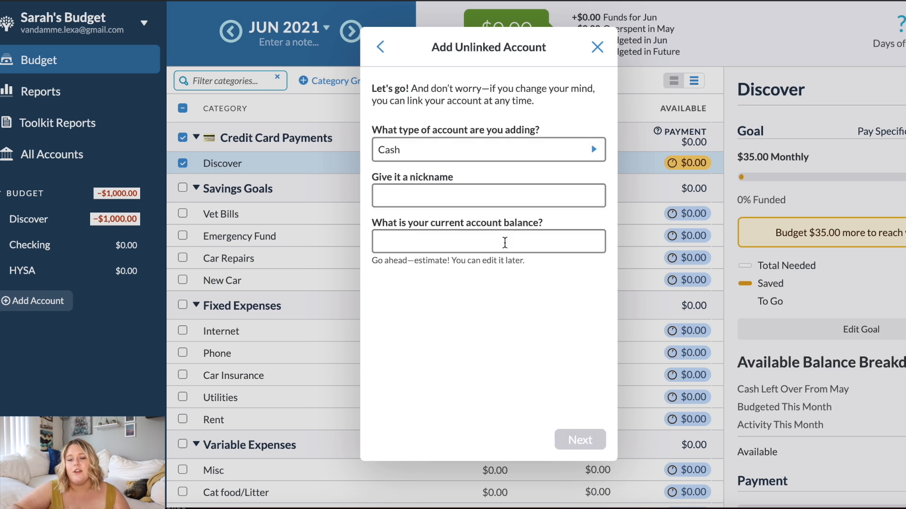
click(456, 197)
text(Cash)
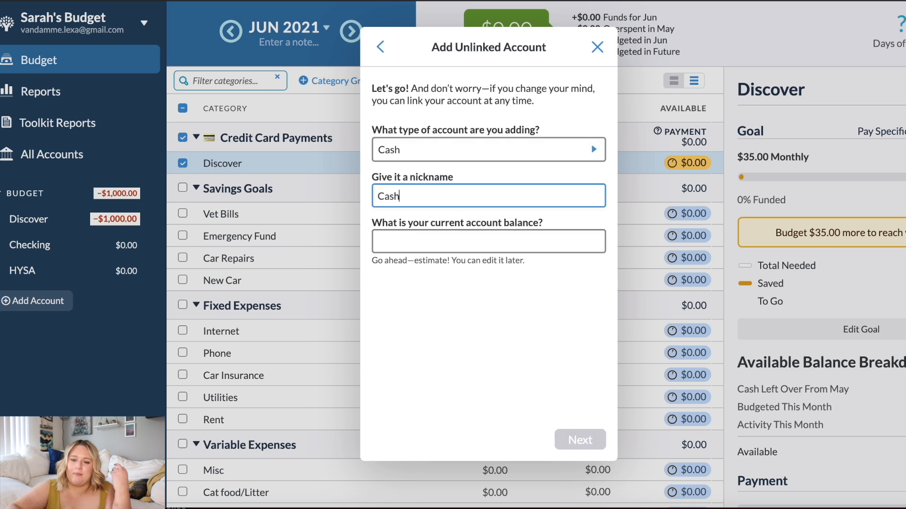
click(428, 241)
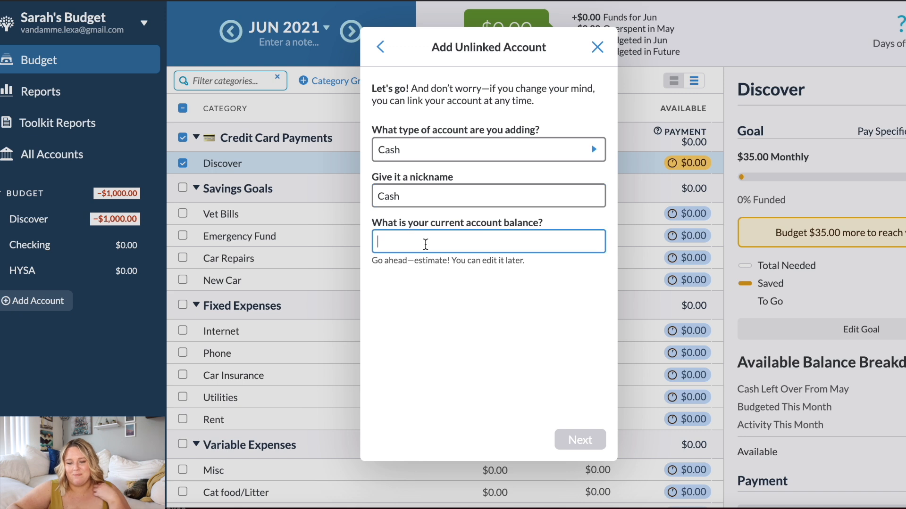
text(0)
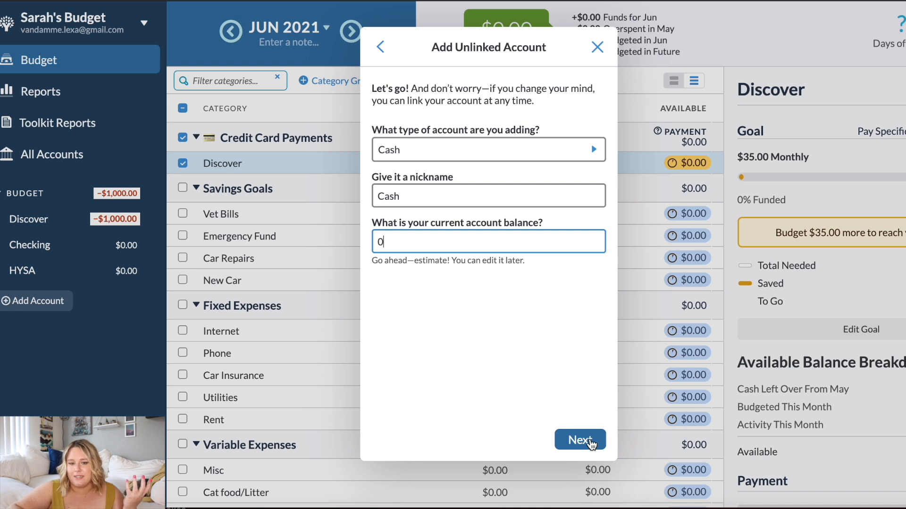
click(591, 444)
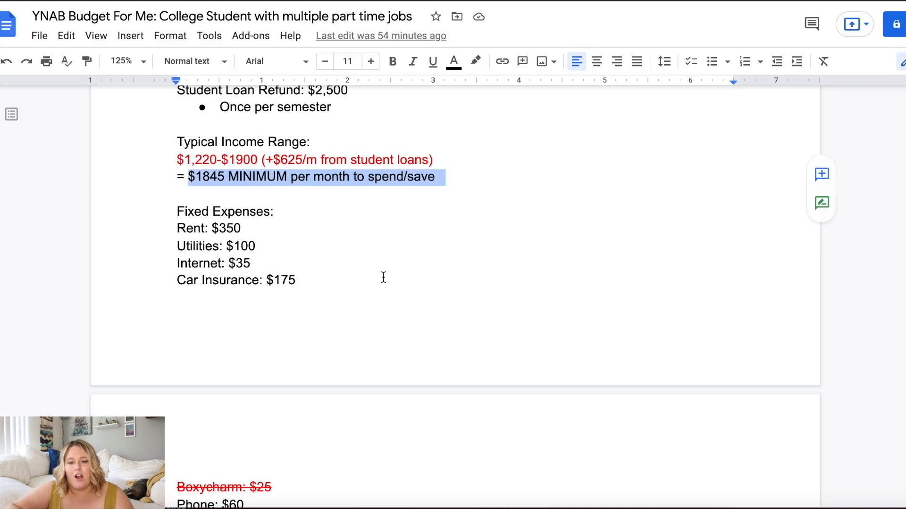
Review the income section of the Google Docs notes and highlight the gym job's hourly pay, pay dates and weekly hours.
scroll(383, 279, up, 10)
scroll(383, 278, down, 3)
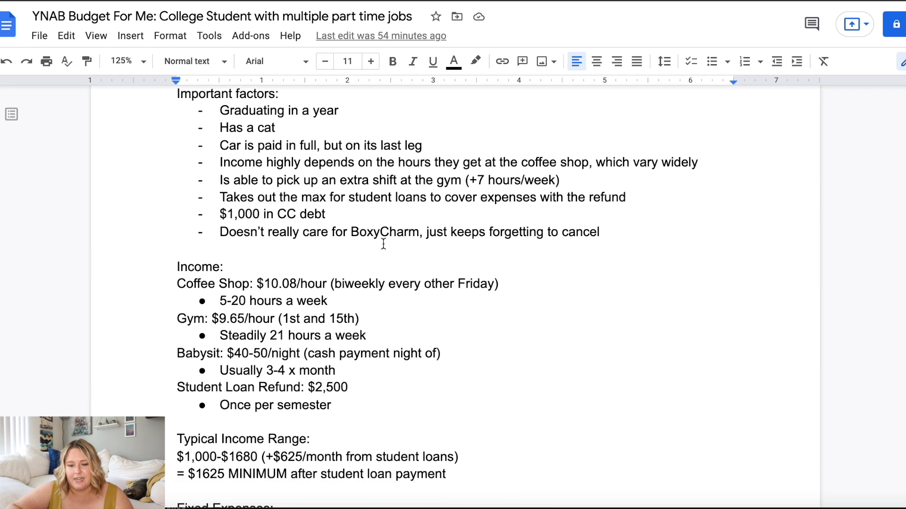
scroll(383, 243, down, 1)
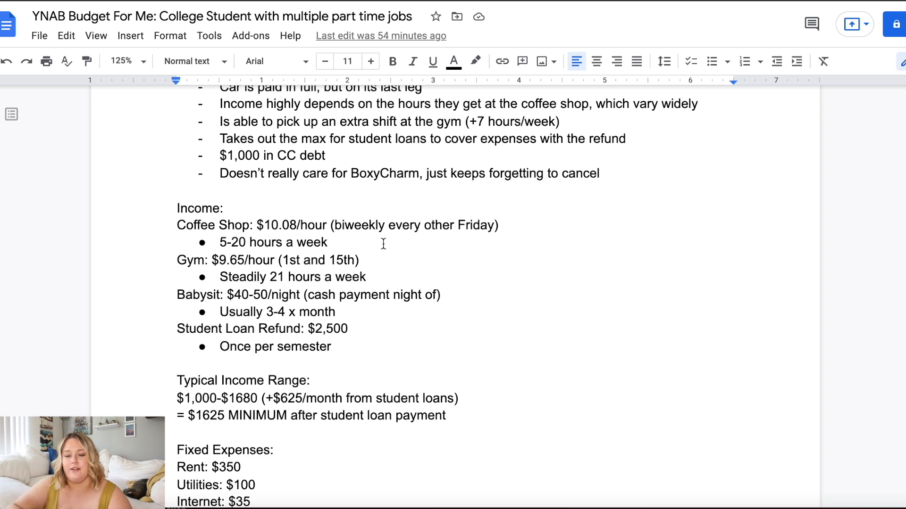
scroll(383, 243, down, 1)
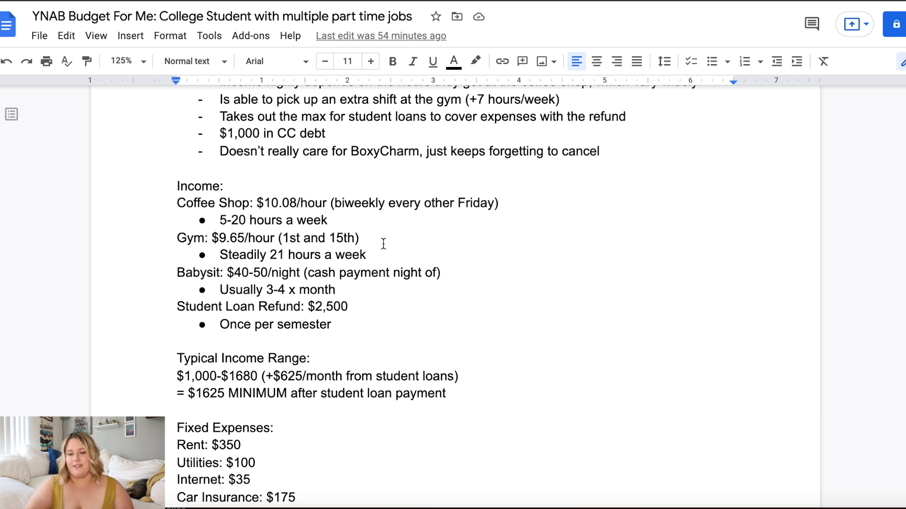
drag(367, 255, 217, 245)
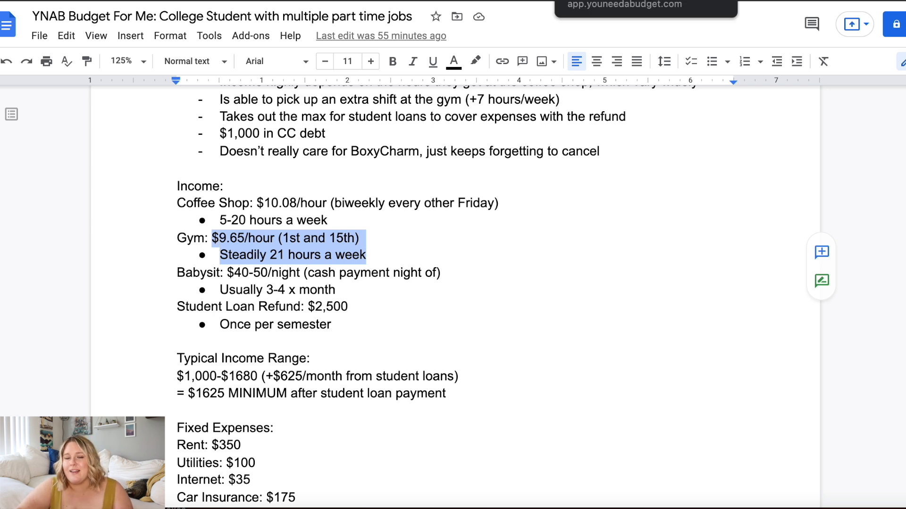
Switch back to YNAB and start a new transaction in the Checking account with Gym as the payee.
click(618, 0)
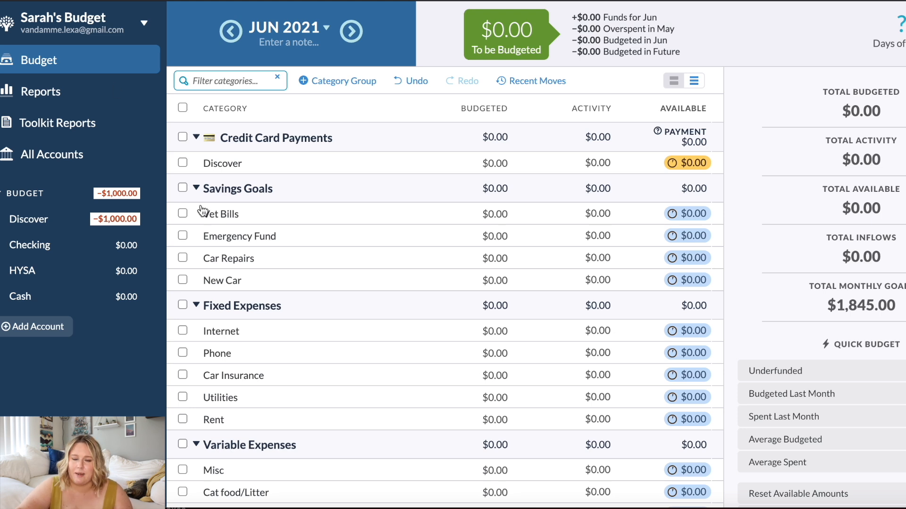
click(62, 250)
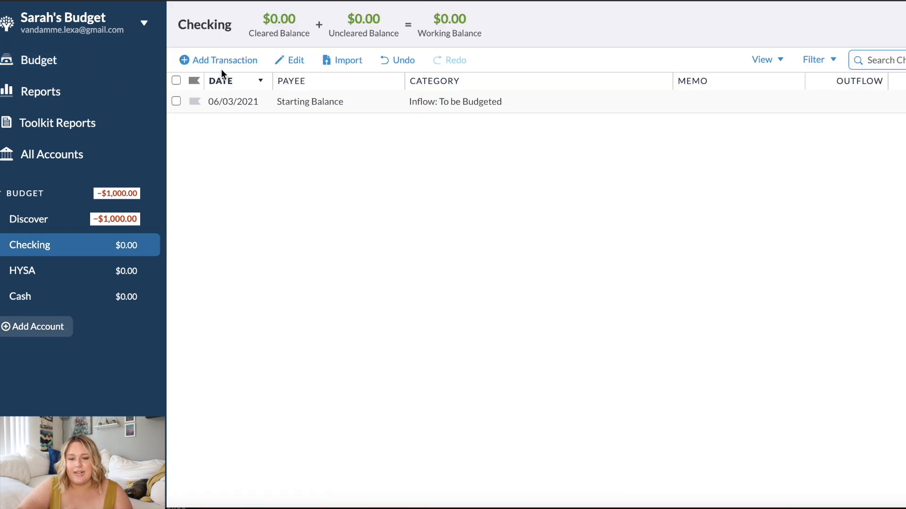
click(219, 60)
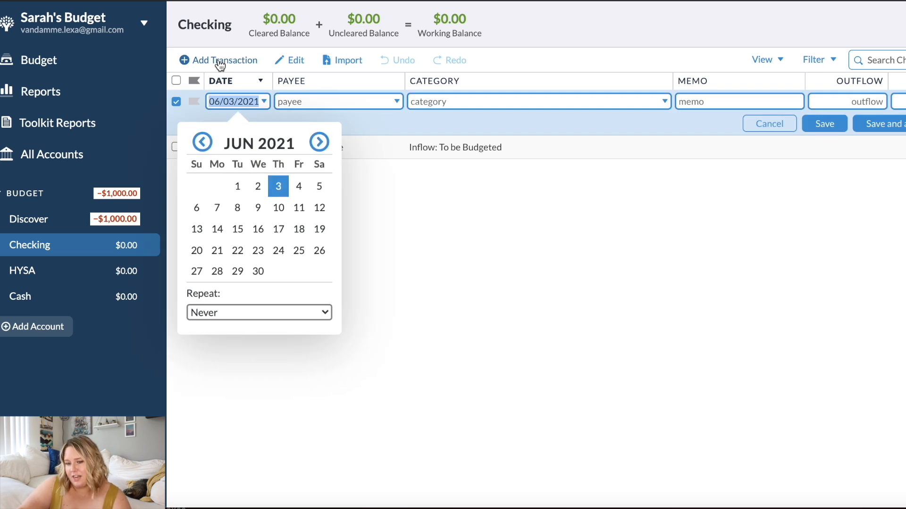
click(362, 102)
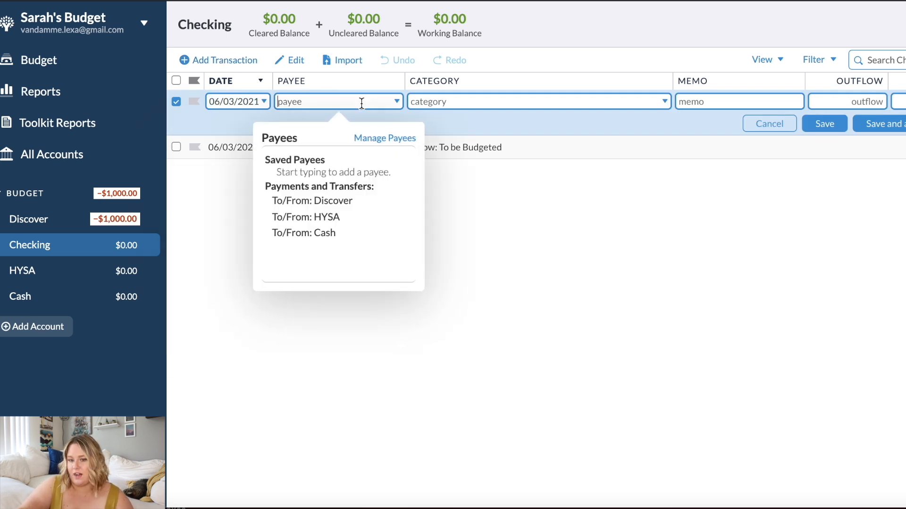
text(Gu)
key(BackSpace)
key(BackSpace)
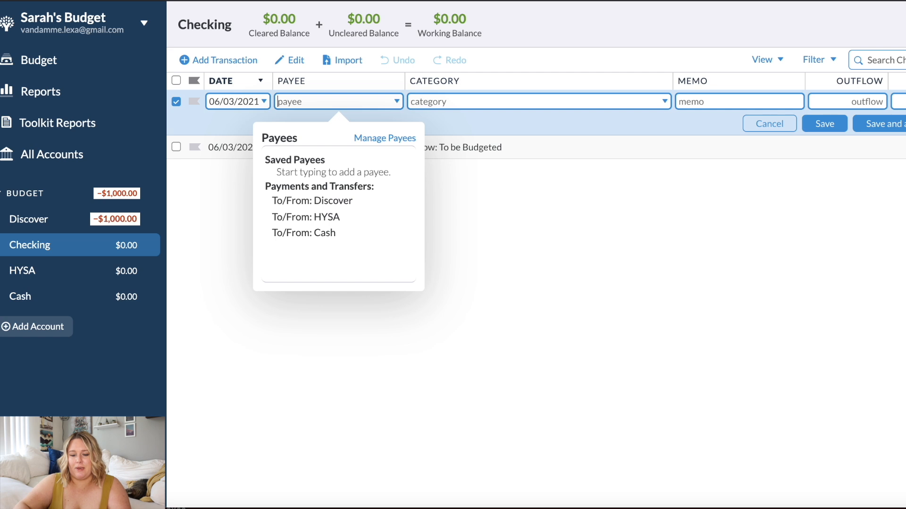
text(Gym)
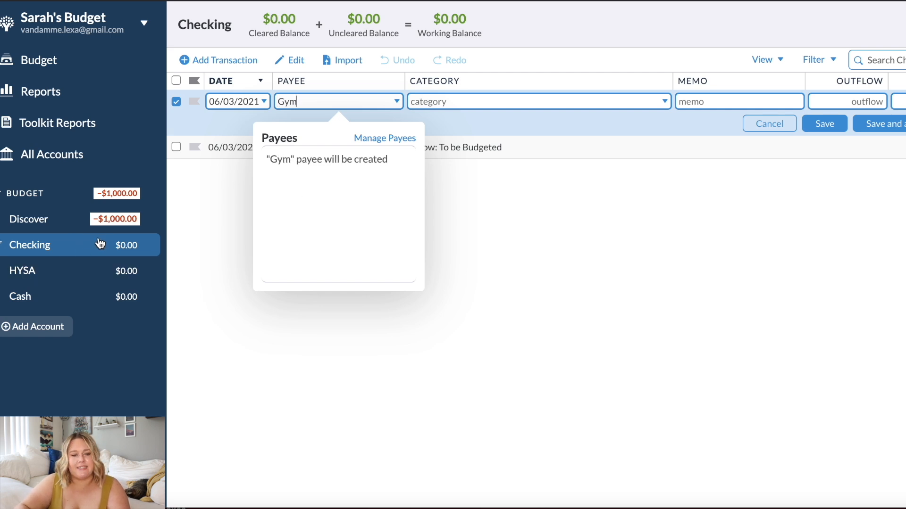
Categorize the Gym transaction as Inflow: To be Budgeted, enter an inflow of 350 and save it.
click(458, 102)
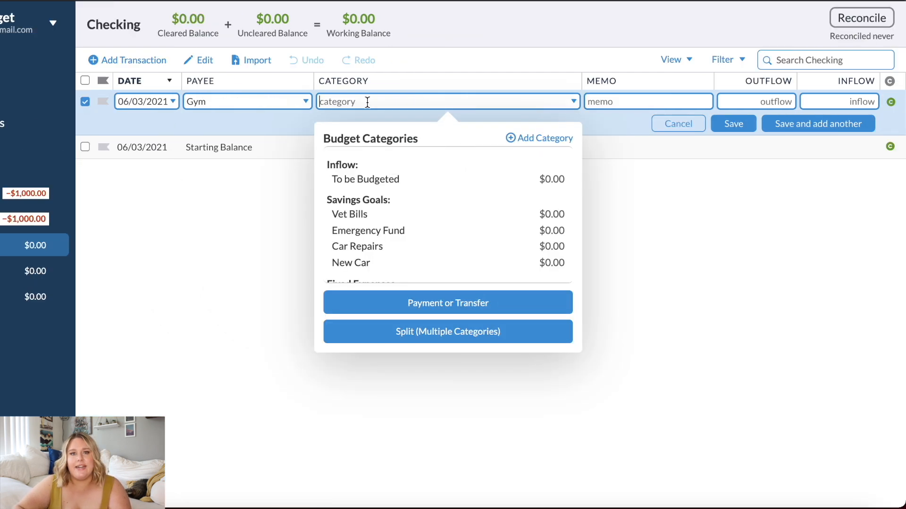
click(390, 188)
click(840, 101)
text(350)
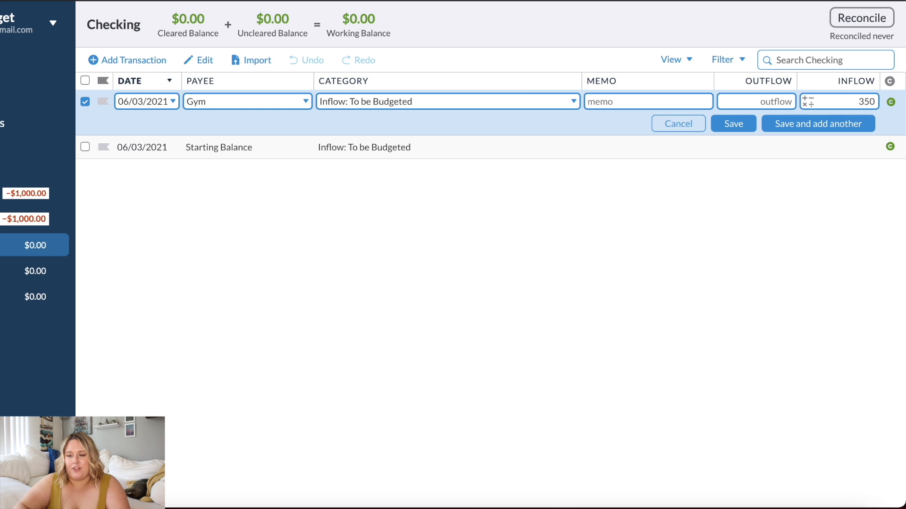
click(735, 125)
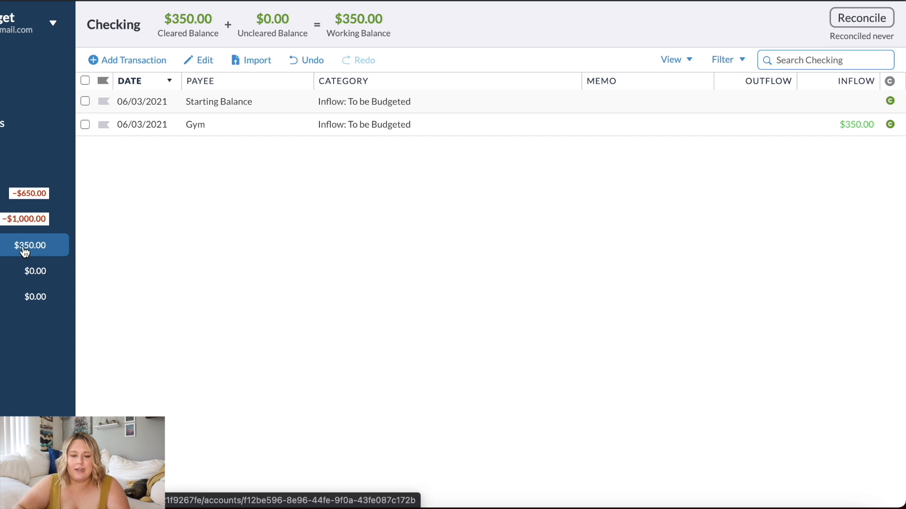
Open the June budget and fund the Discover credit card payment category with its underfunded amount of $35.
click(33, 59)
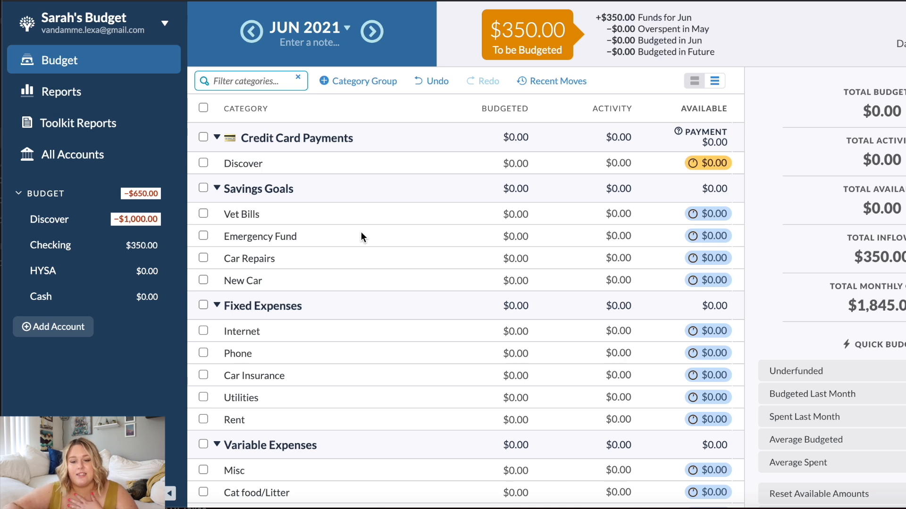
scroll(362, 235, down, 2)
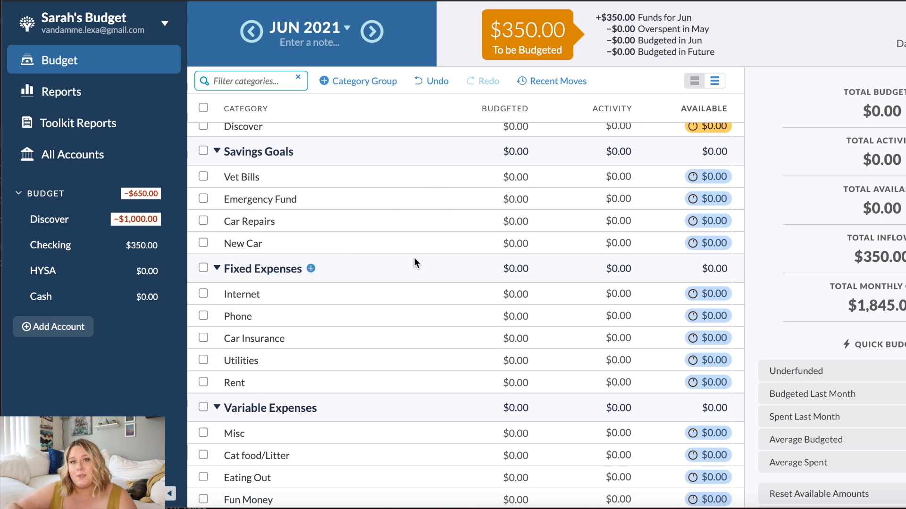
scroll(415, 259, down, 3)
scroll(414, 260, up, 1)
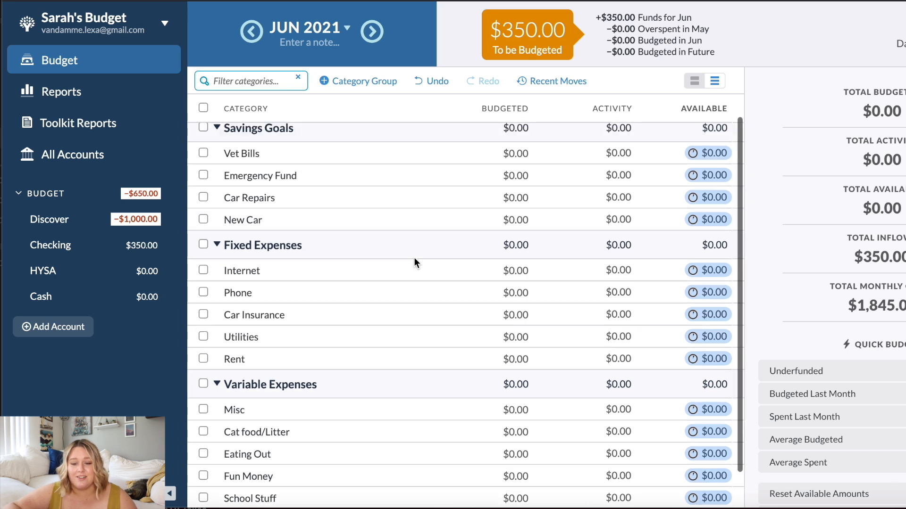
scroll(415, 261, up, 4)
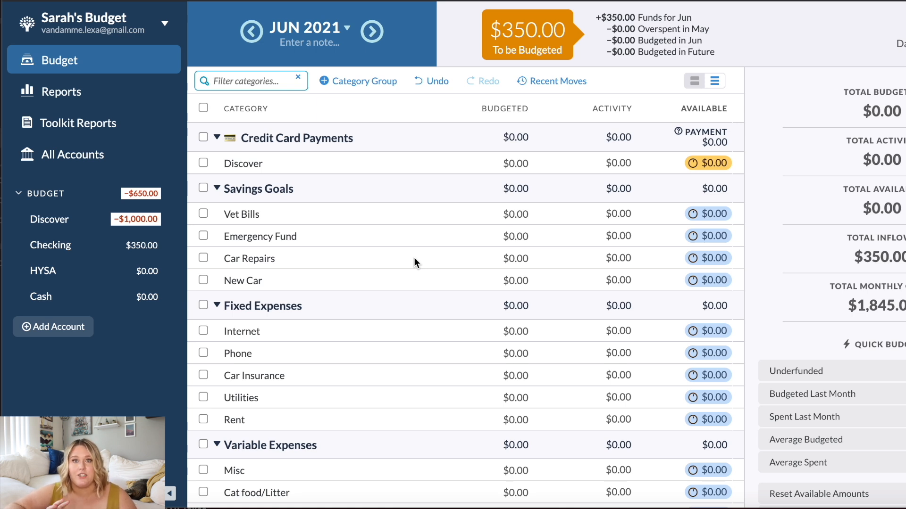
click(342, 163)
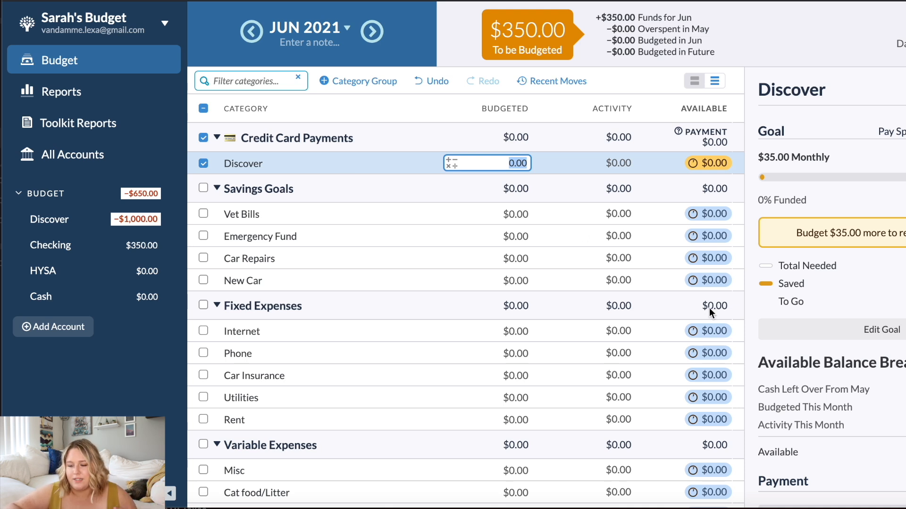
scroll(759, 262, down, 3)
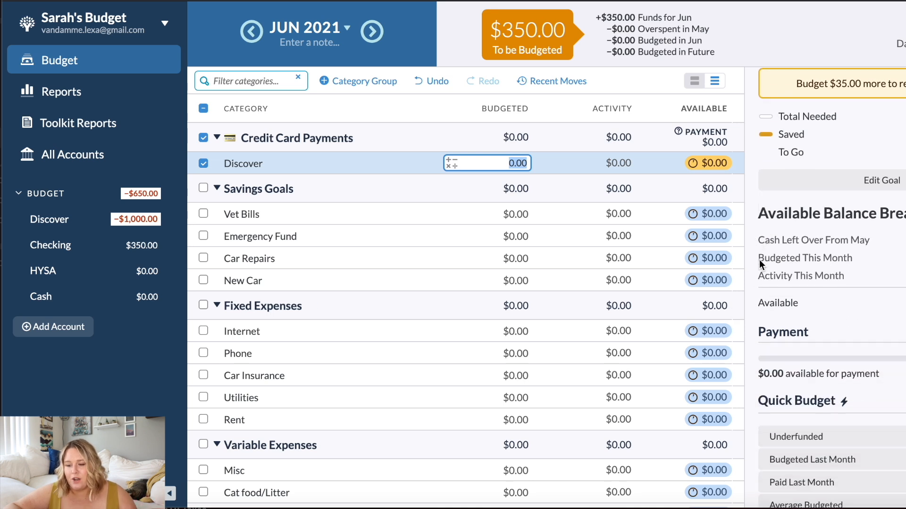
scroll(759, 260, down, 2)
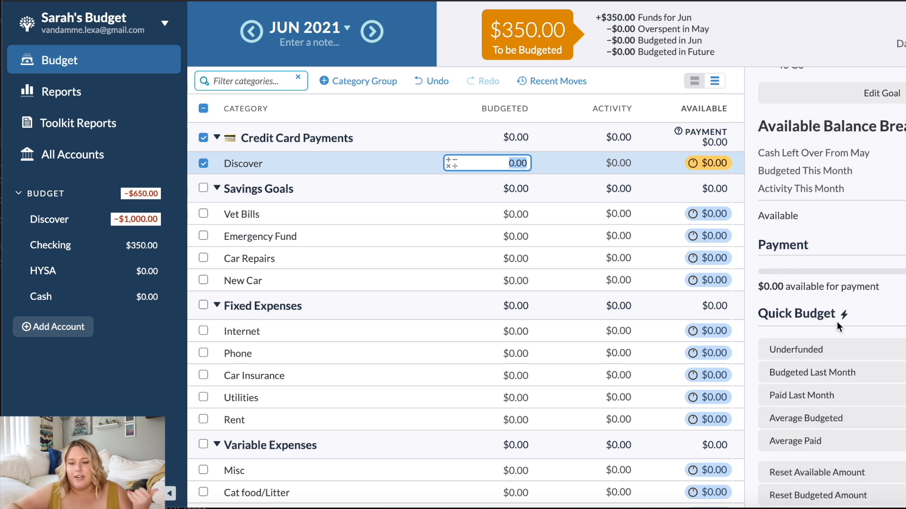
click(831, 350)
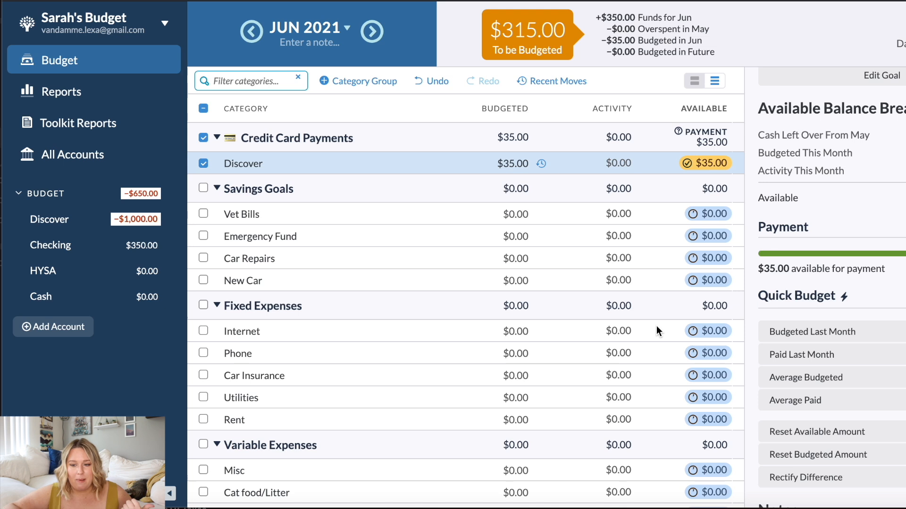
Fund the Utilities category with $100 and the Phone category with its underfunded amount of $60.
click(440, 169)
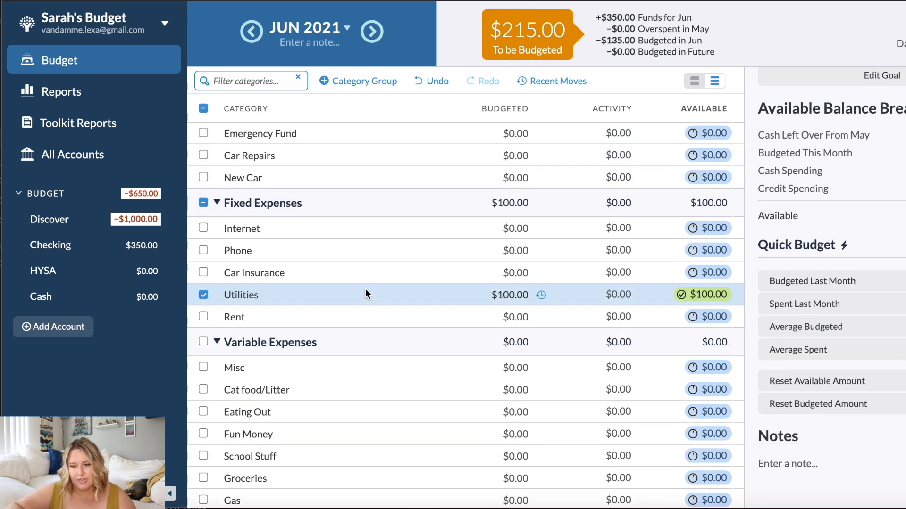
click(332, 252)
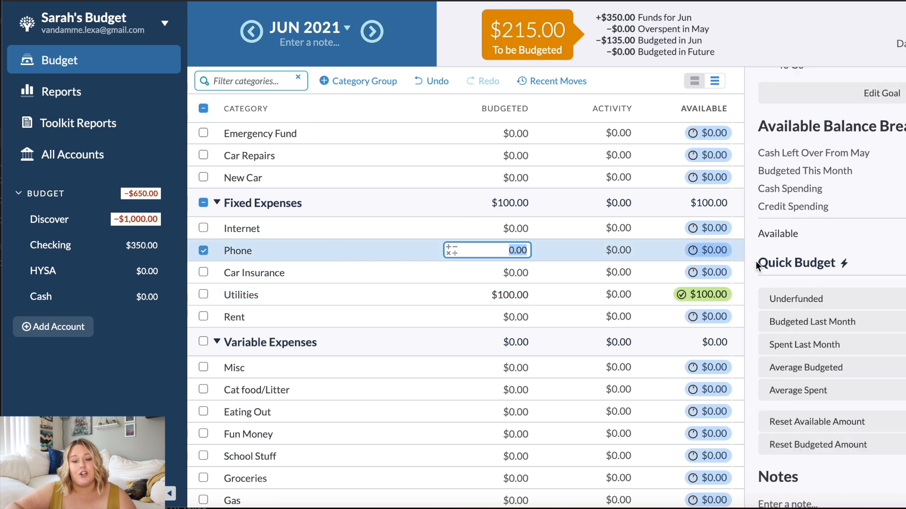
click(784, 301)
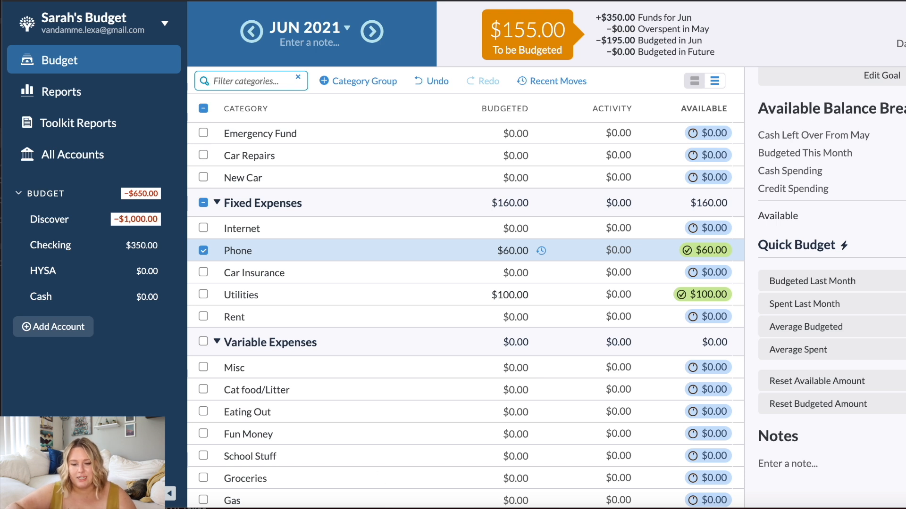
Budget $35 for Gas, $50 for Groceries and $20 for School Stuff under Variable Expenses.
click(326, 500)
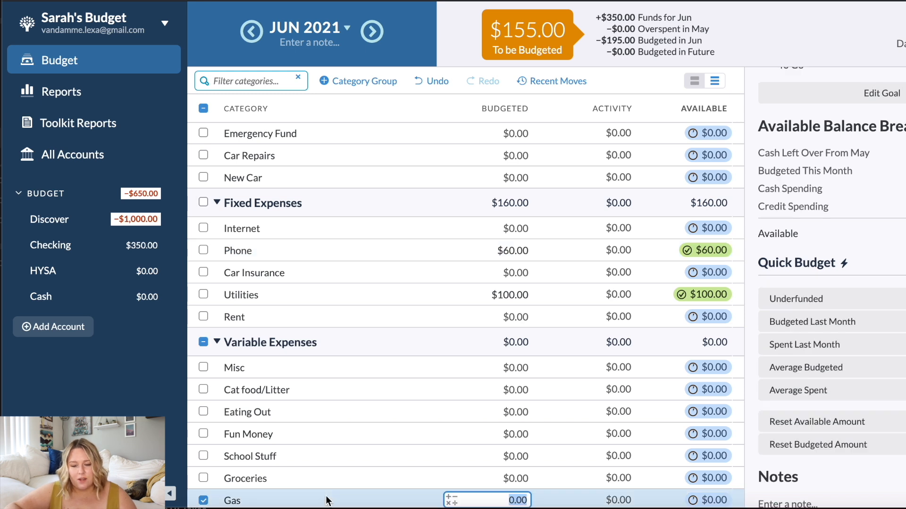
text(3)
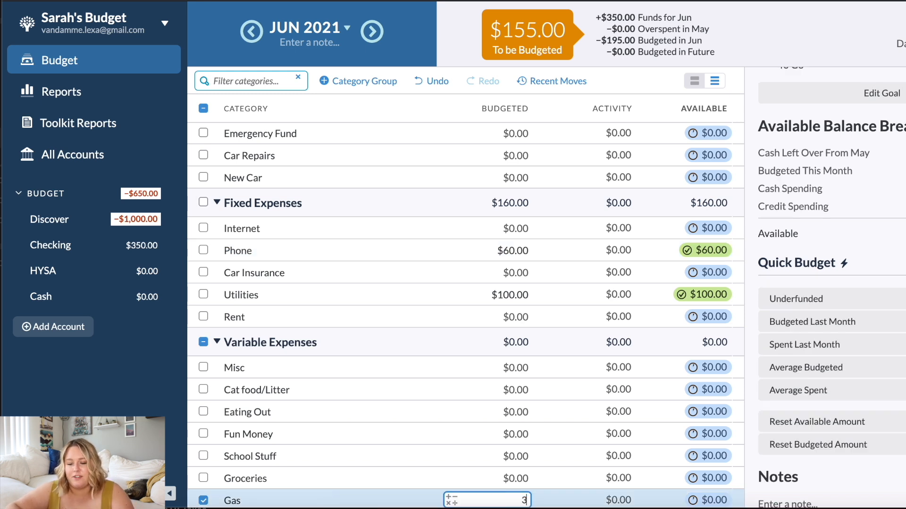
text(5)
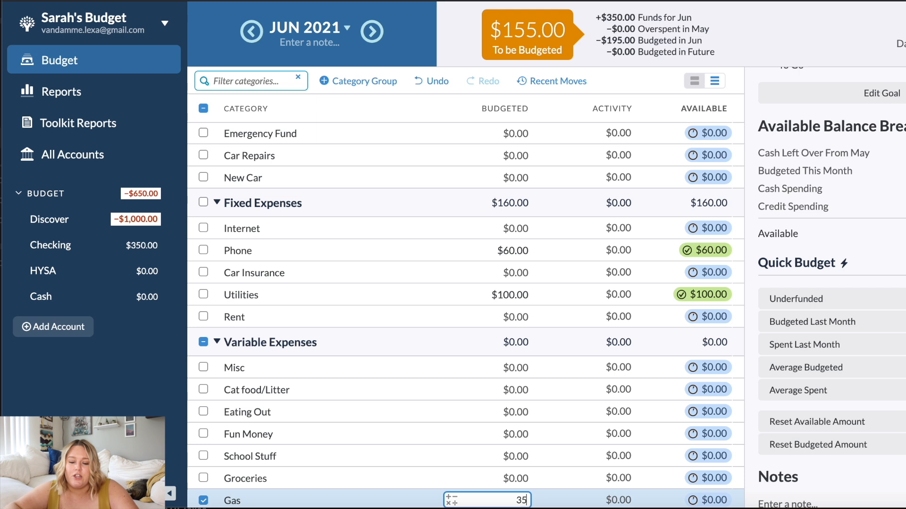
click(310, 478)
text(50)
click(365, 454)
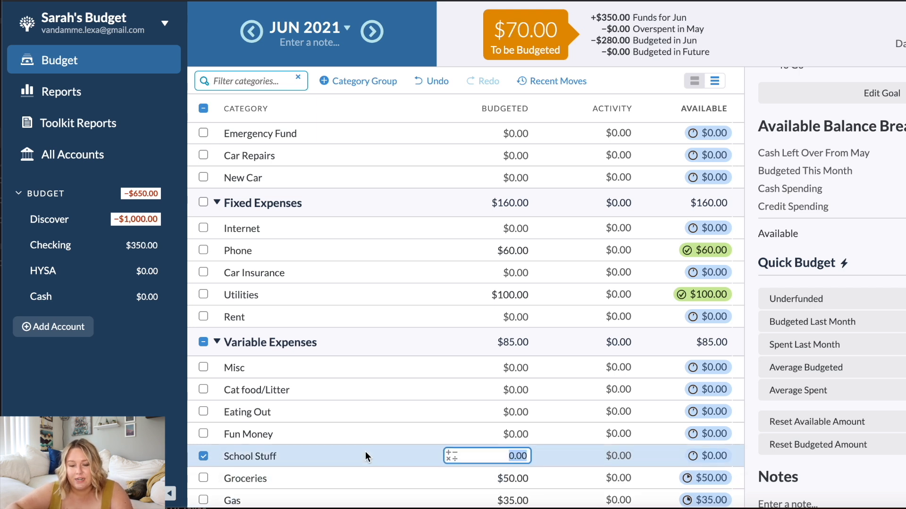
text(20)
Budget $20 for Cat food/Litter and $20 for Eating Out under Variable Expenses.
click(395, 435)
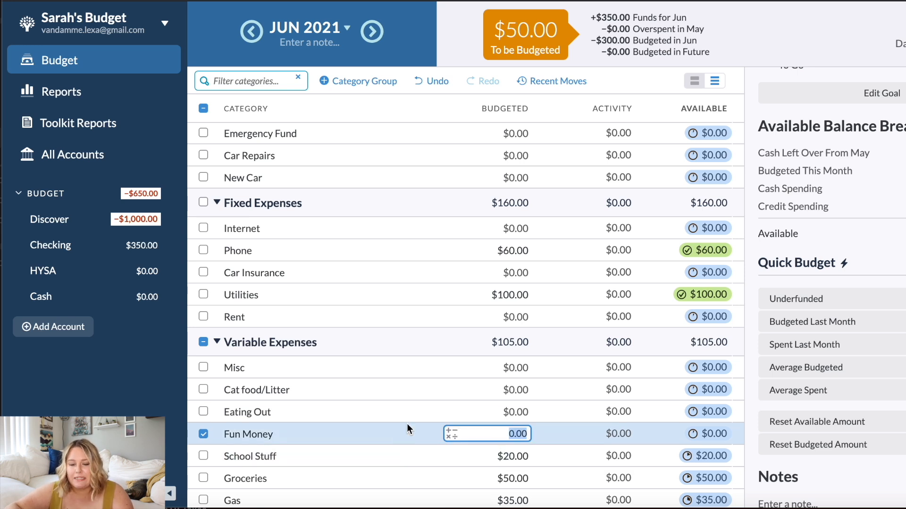
click(449, 389)
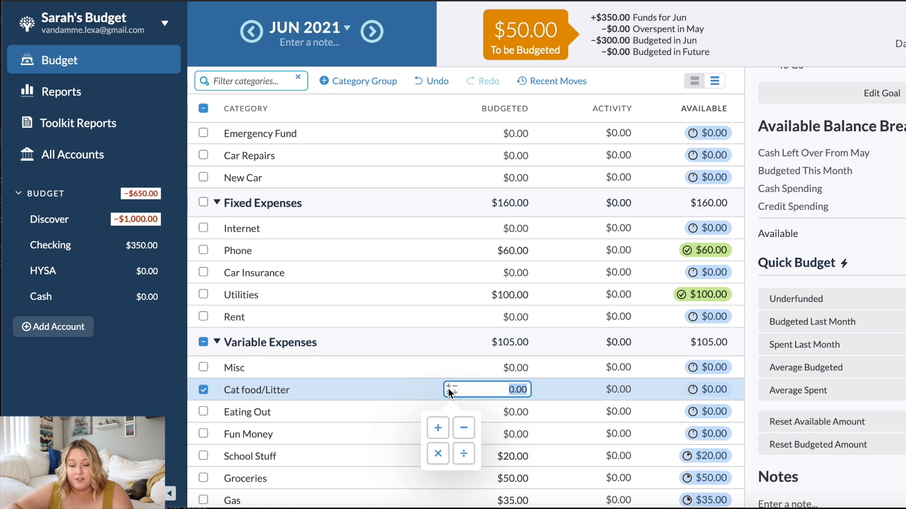
text(20)
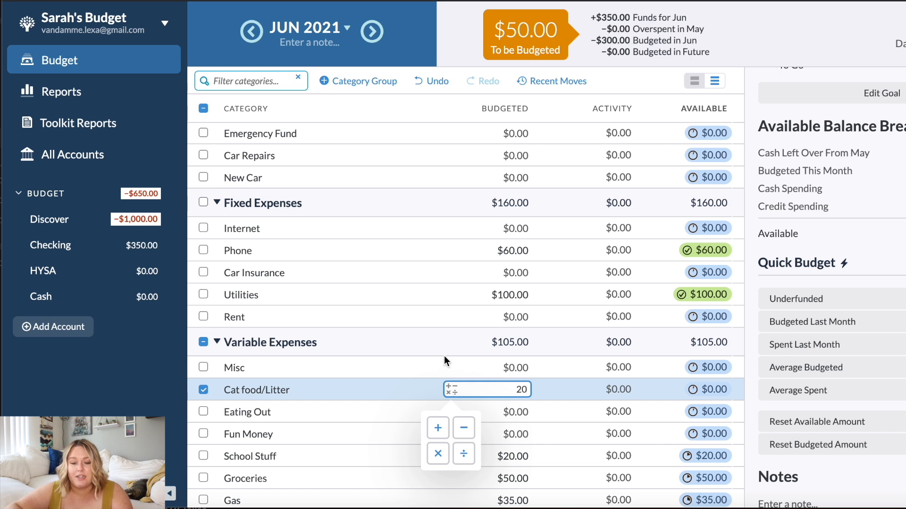
click(440, 361)
click(435, 416)
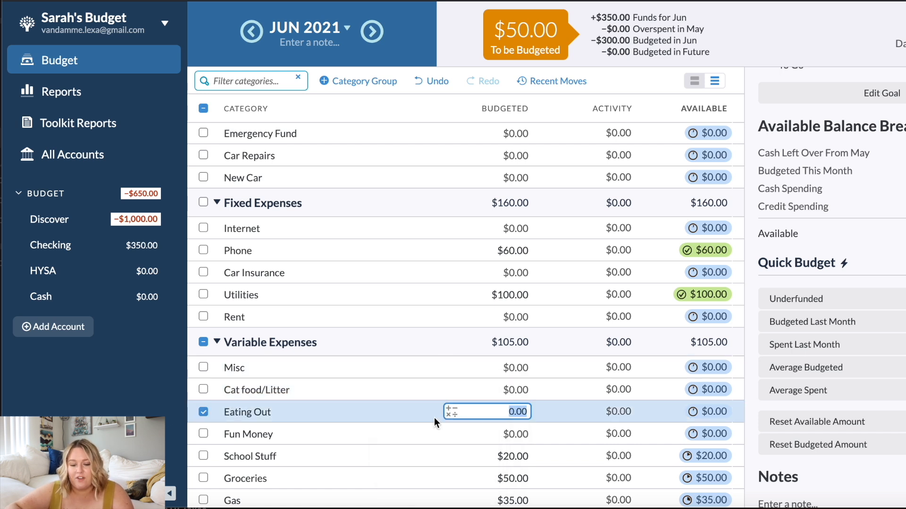
text(30)
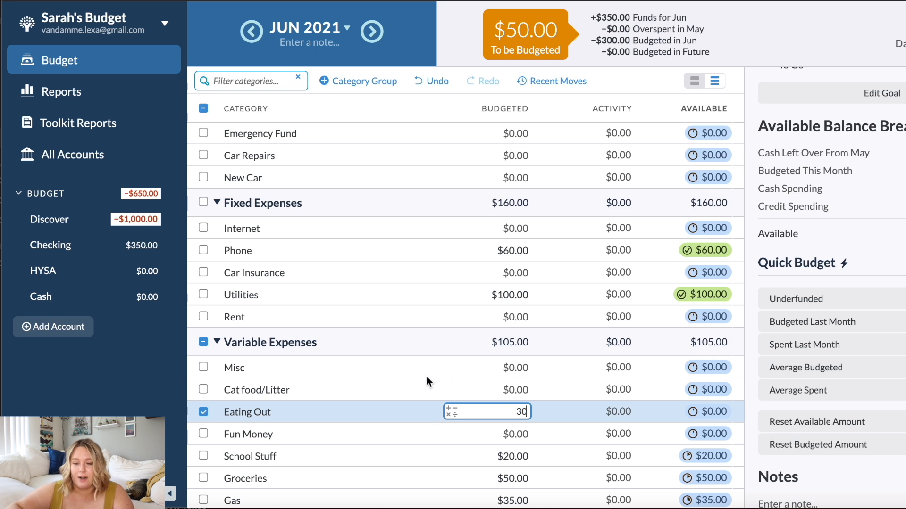
key(BackSpace)
key(BackSpace)
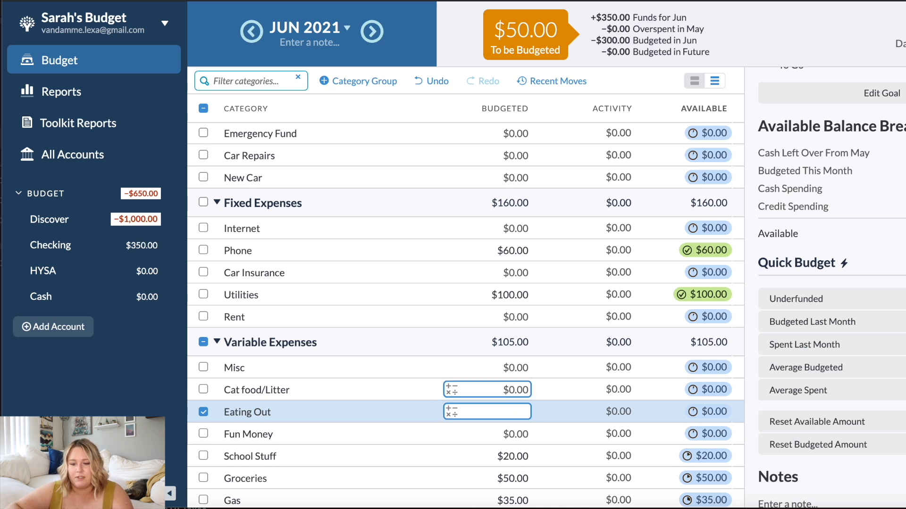
click(518, 386)
click(521, 413)
text(20)
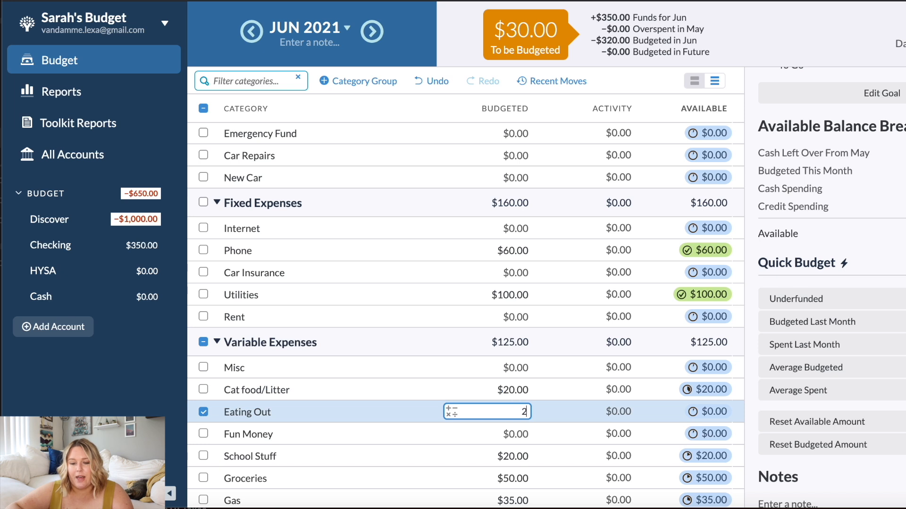
click(444, 380)
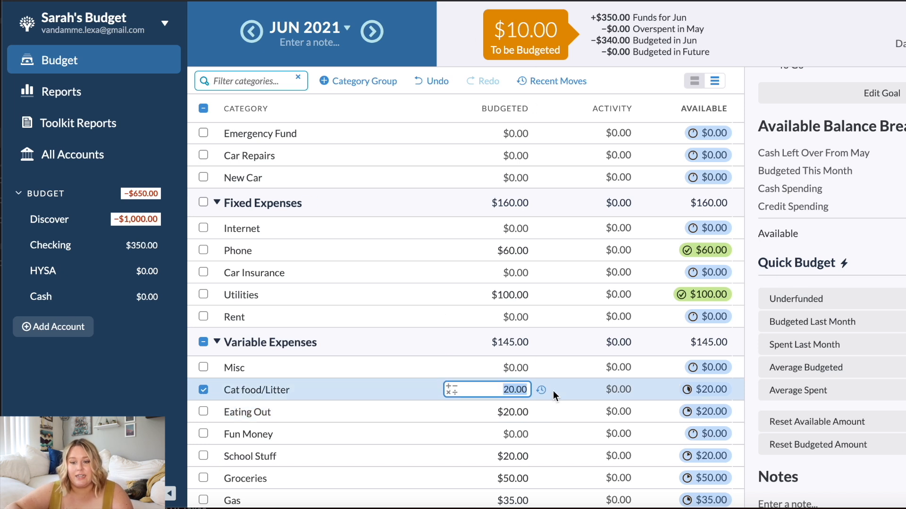
Review the funded categories and budget the remaining $10 to Misc under Variable Expenses.
scroll(553, 391, down, 1)
scroll(429, 304, up, 3)
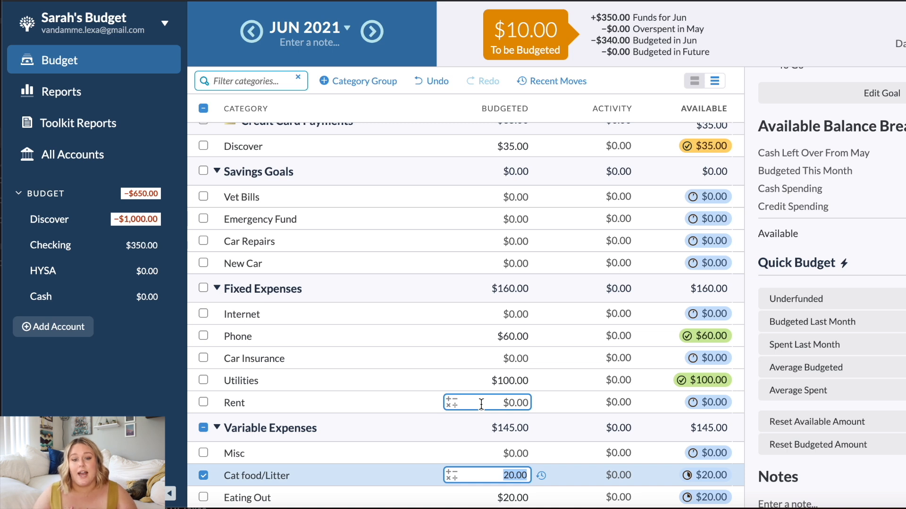
scroll(495, 340, up, 1)
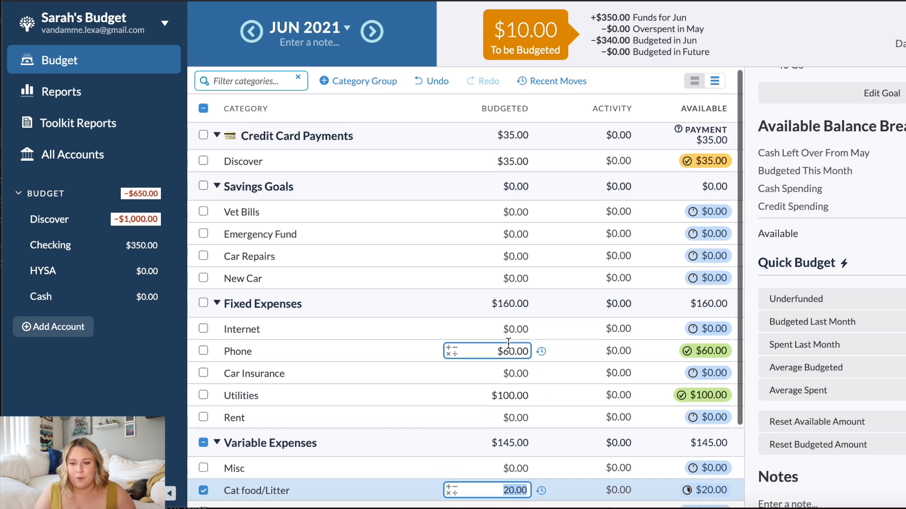
scroll(496, 453, down, 4)
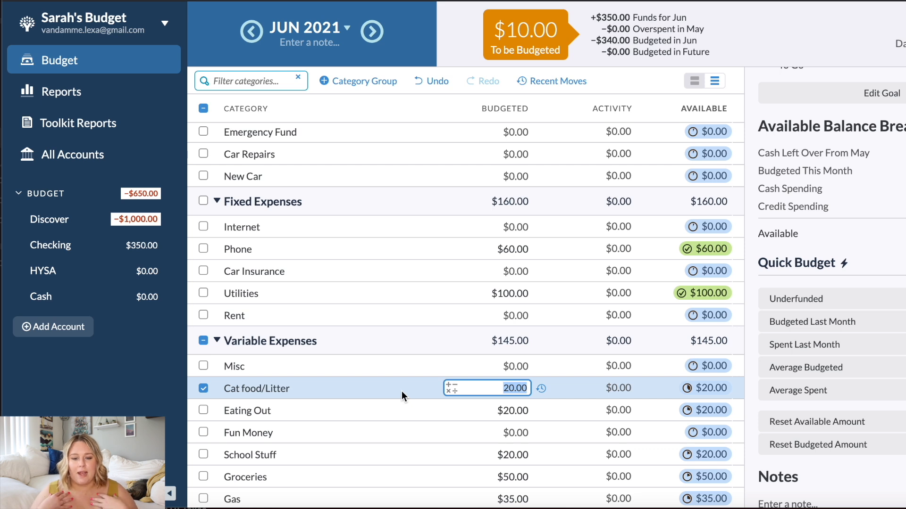
scroll(368, 213, up, 3)
scroll(358, 146, down, 3)
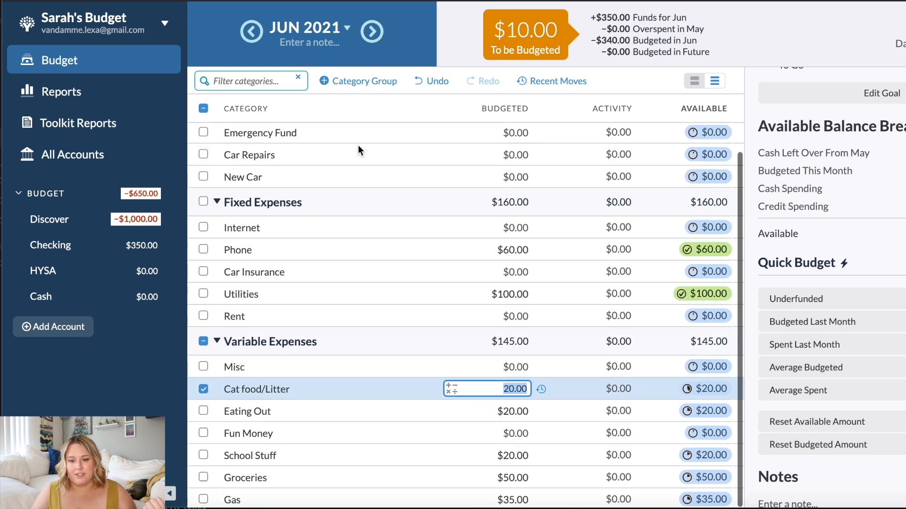
scroll(332, 245, down, 1)
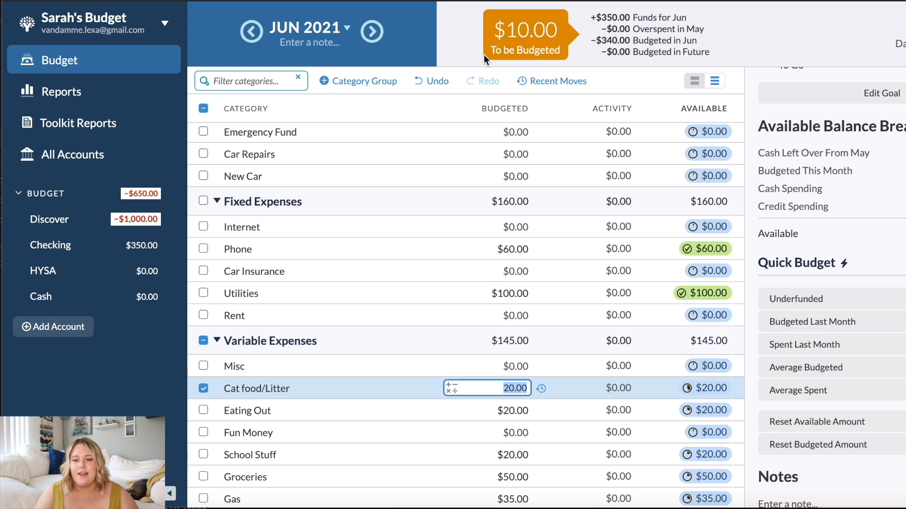
key(shift+Tab)
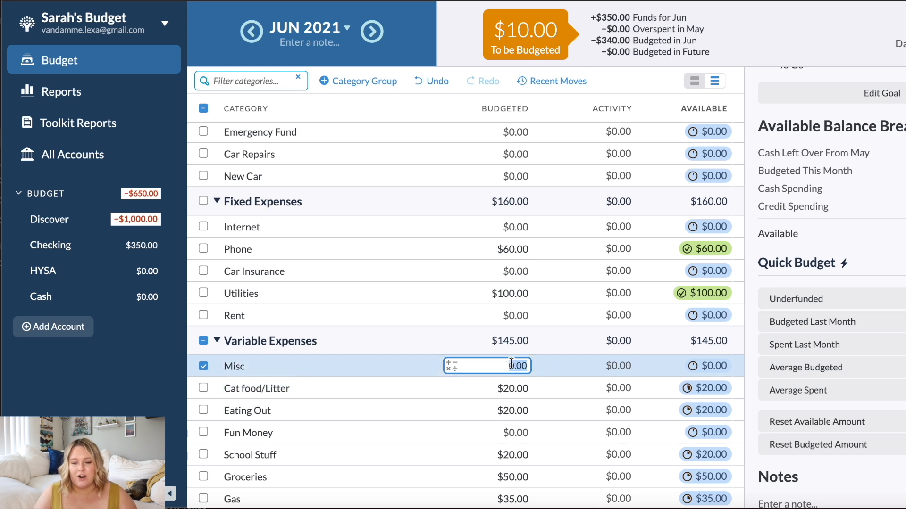
text(10)
key(Return)
click(387, 263)
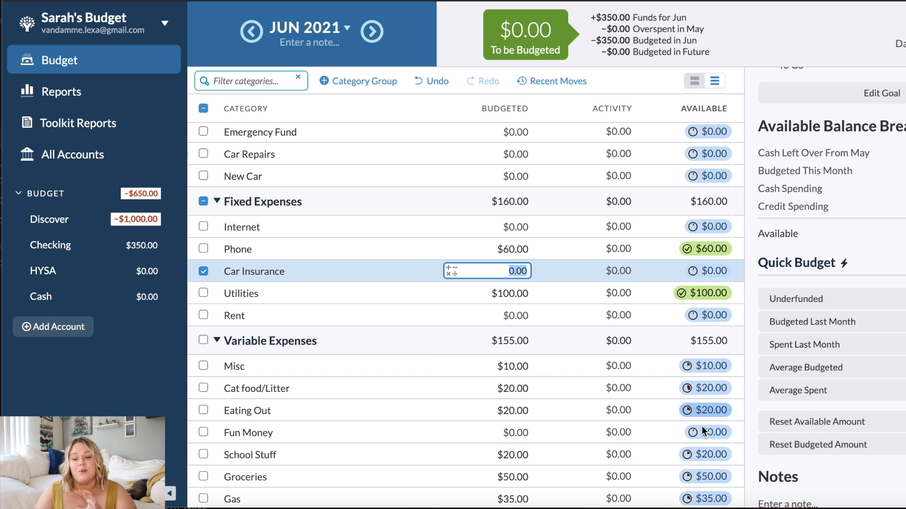
mouse_move(686, 478)
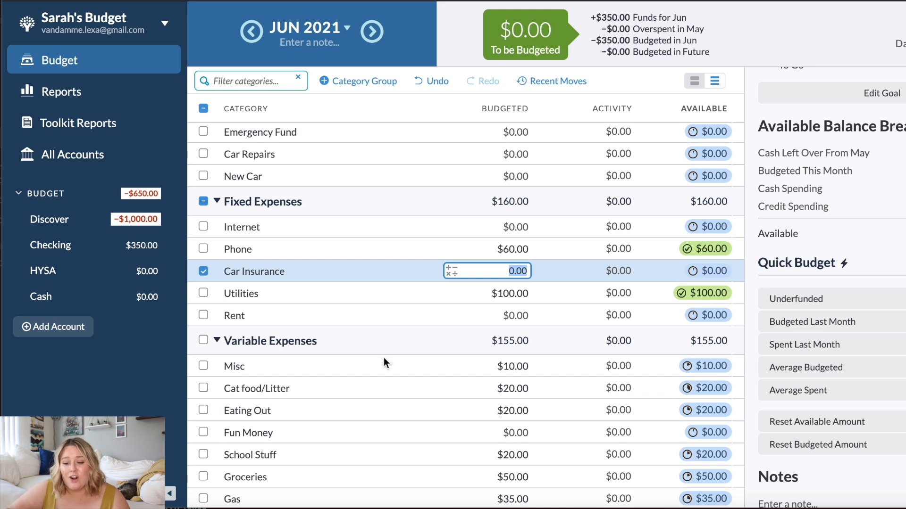
click(374, 375)
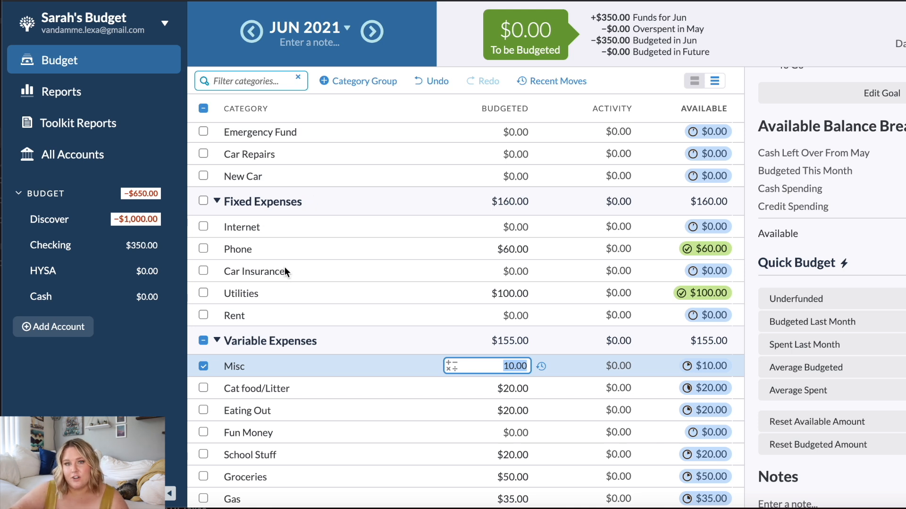
scroll(285, 267, up, 3)
scroll(285, 267, down, 2)
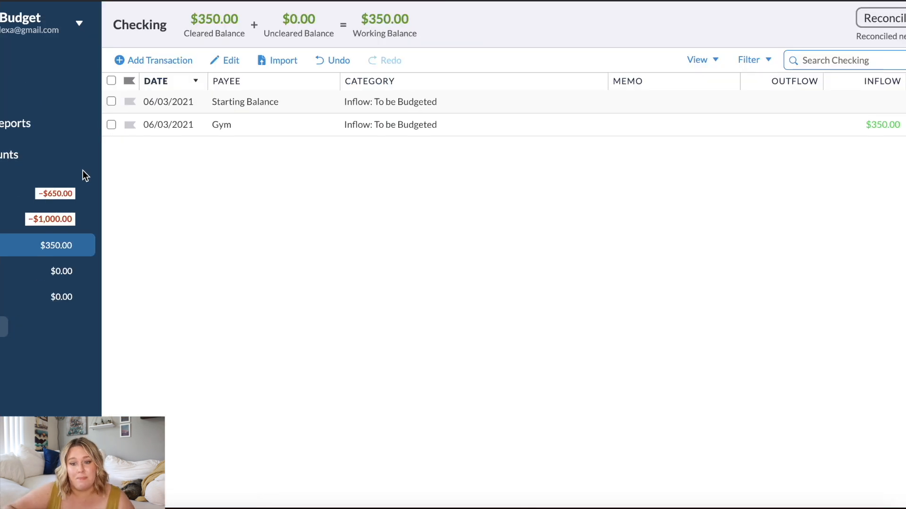
Record a $35 payment to the Discover card from Checking, dated 06/03/2021.
click(11, 225)
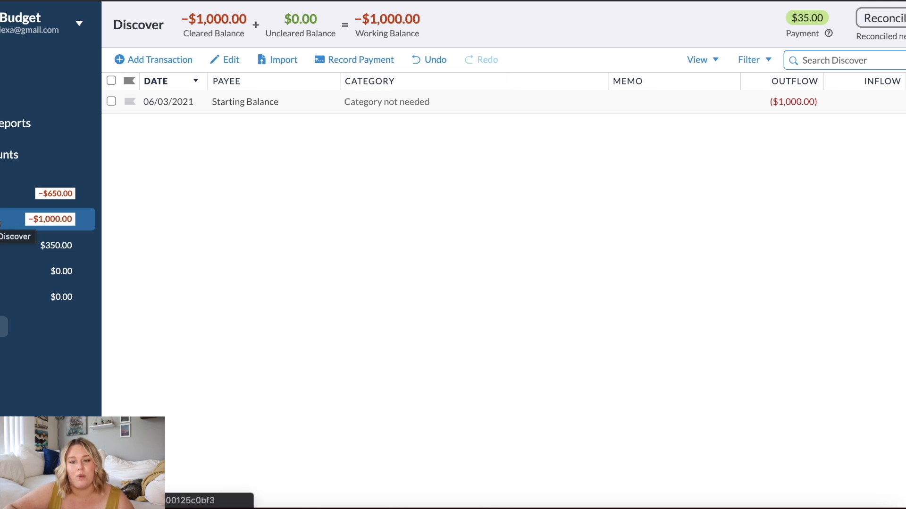
click(352, 59)
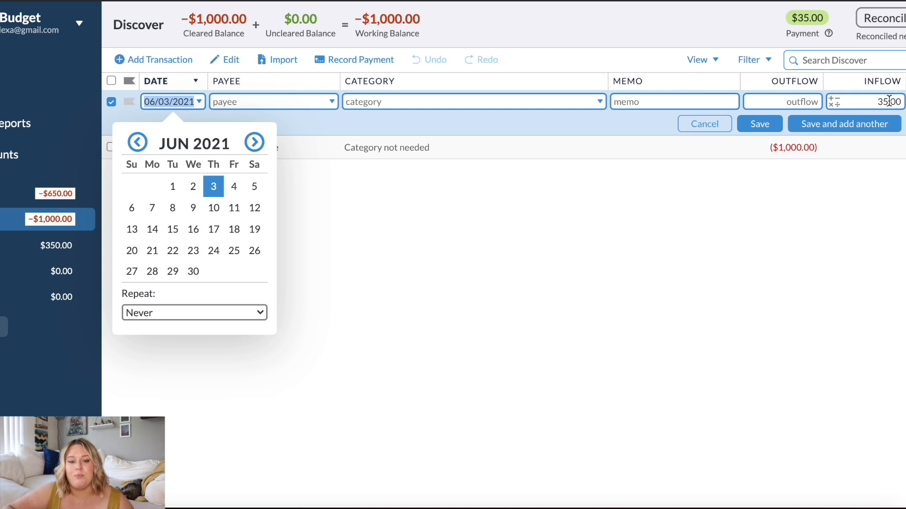
click(334, 102)
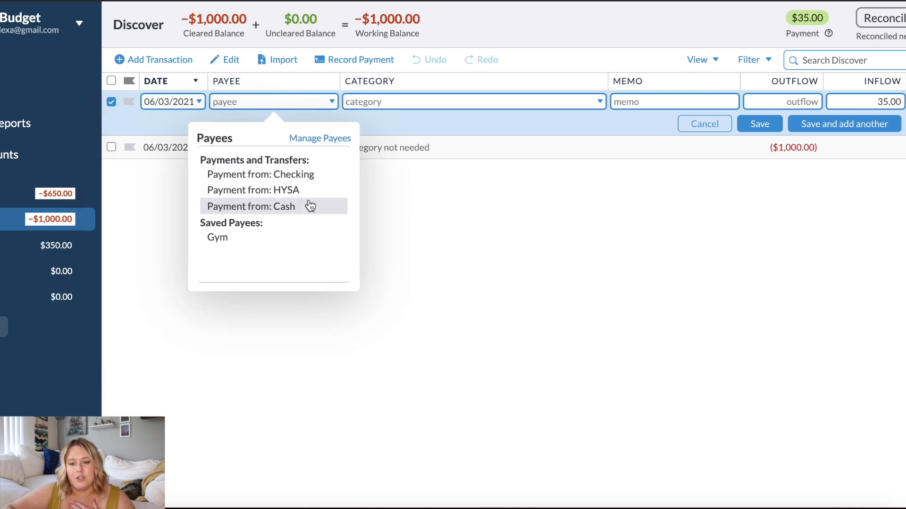
click(315, 181)
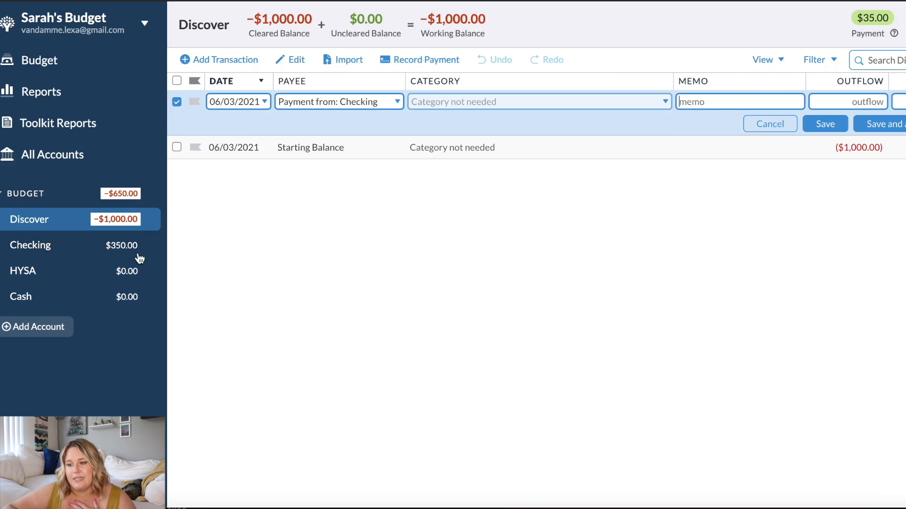
click(764, 124)
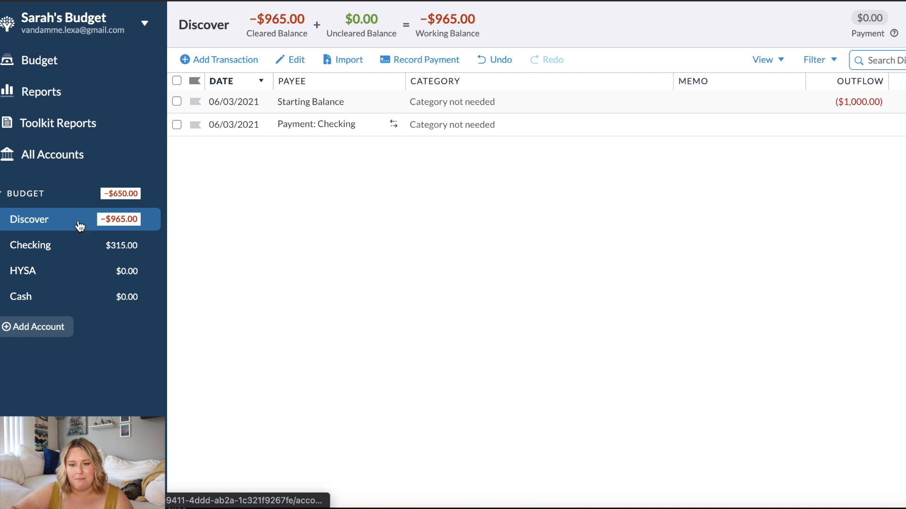
Add a $120 Coffee Shop inflow to the Checking account, categorized as Inflow: To be Budgeted.
click(68, 251)
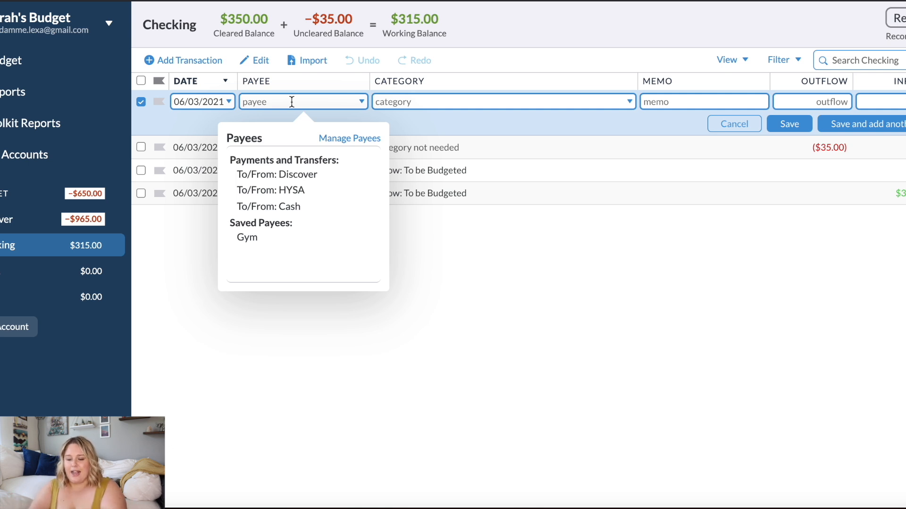
text(Coffee Shop)
click(533, 104)
click(541, 166)
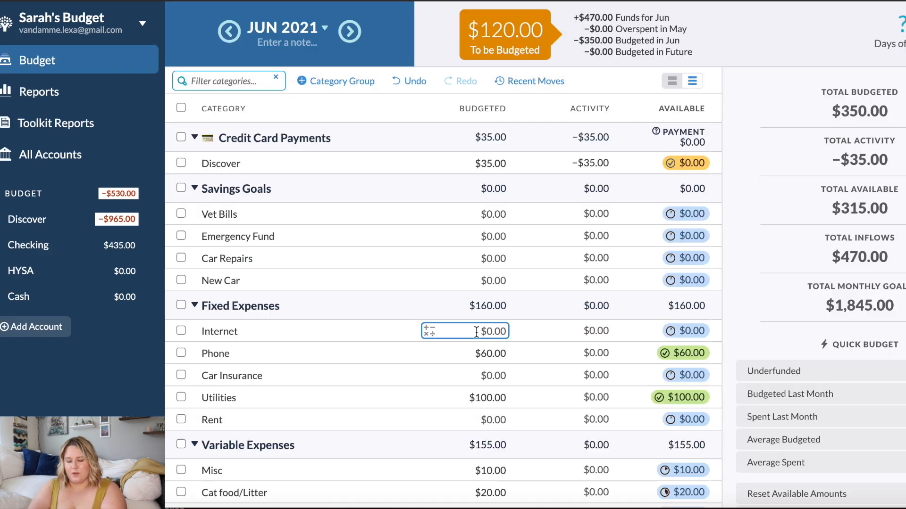
Budget $50 to Rent under Fixed Expenses and $10 to Fun Money under Variable Expenses.
scroll(347, 236, down, 2)
click(331, 316)
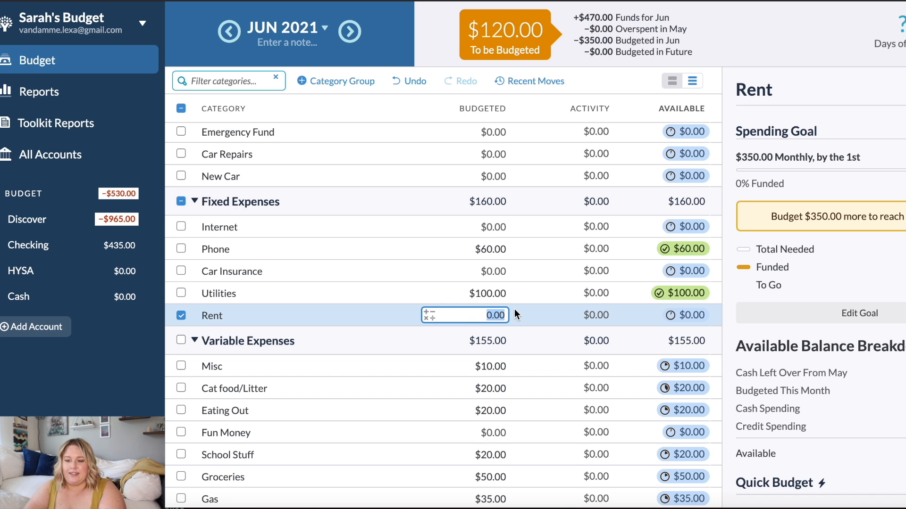
text(50)
click(419, 271)
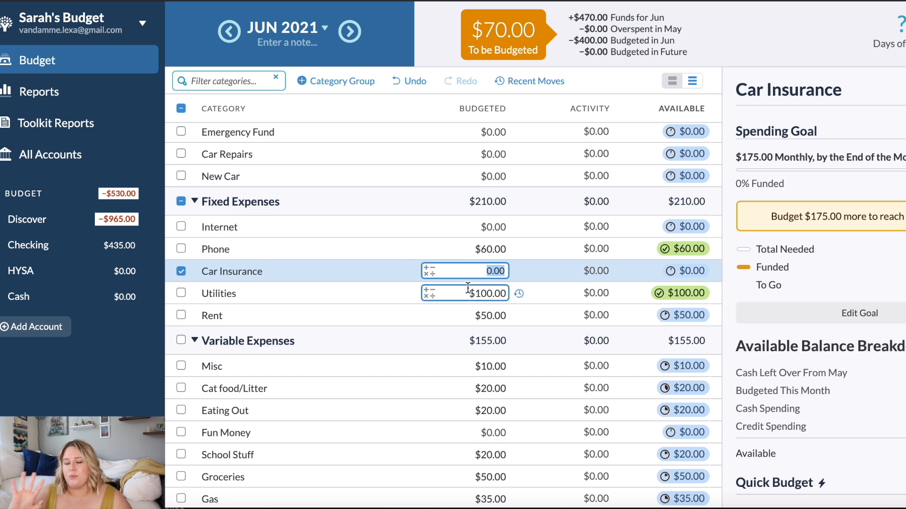
click(504, 433)
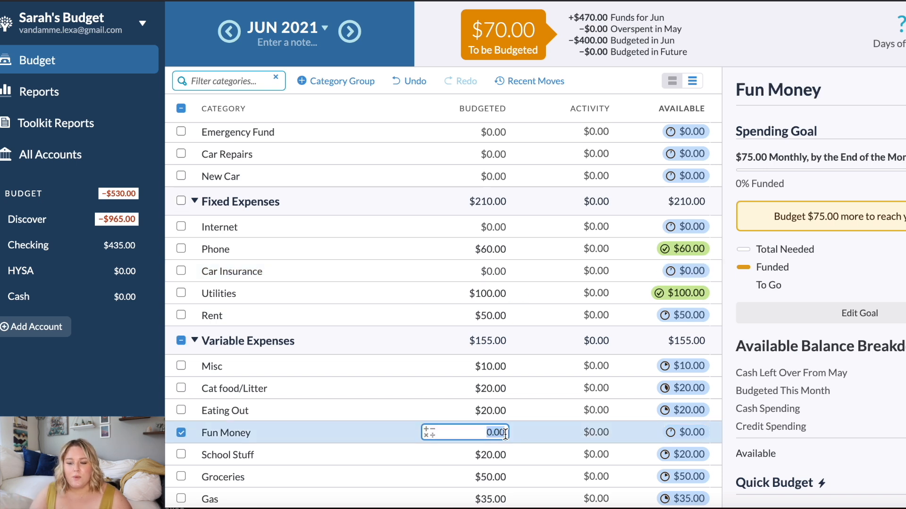
text(10)
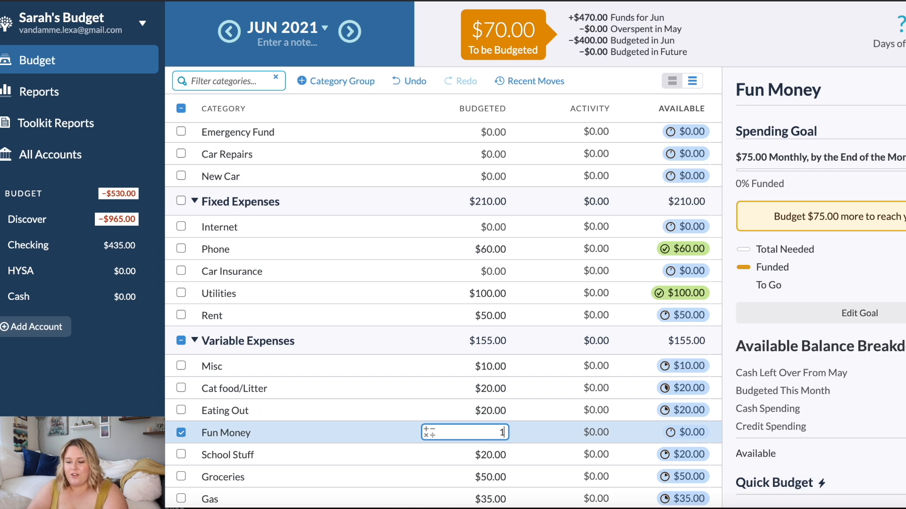
click(501, 410)
text(20)
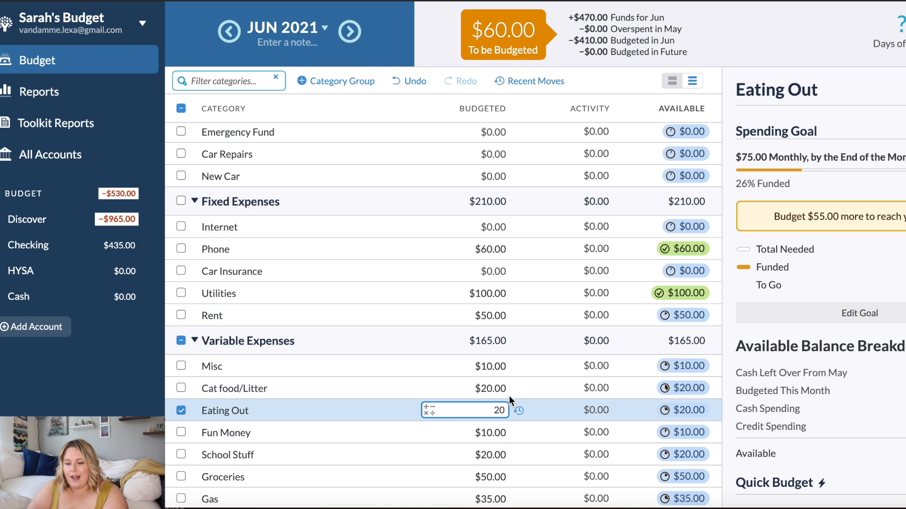
click(496, 388)
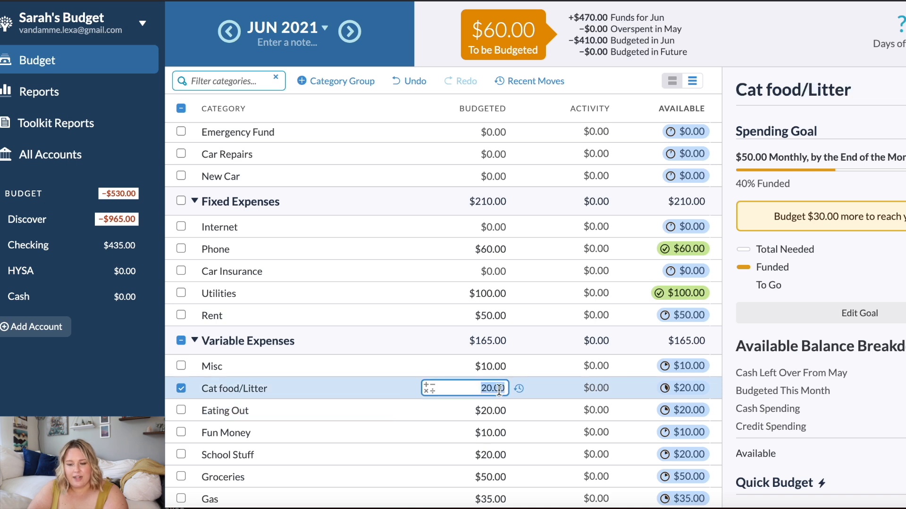
click(495, 500)
click(496, 477)
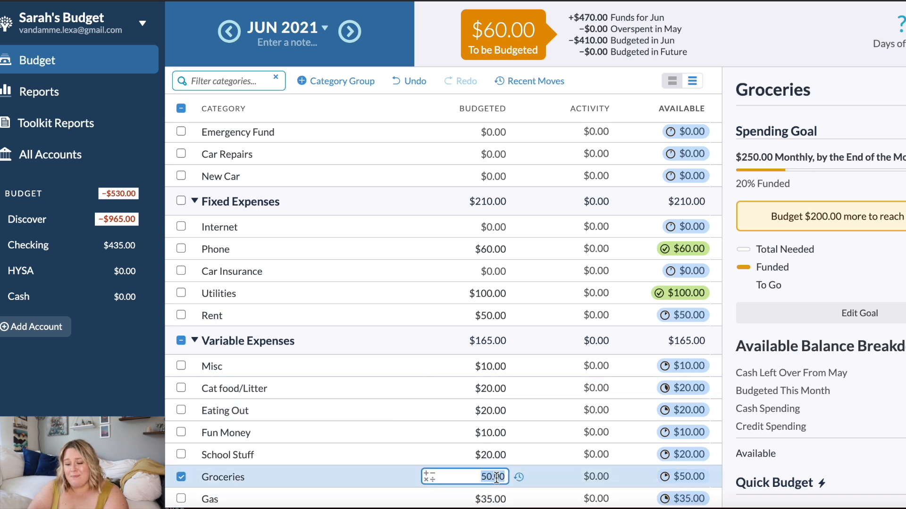
text(50)
click(506, 394)
click(518, 231)
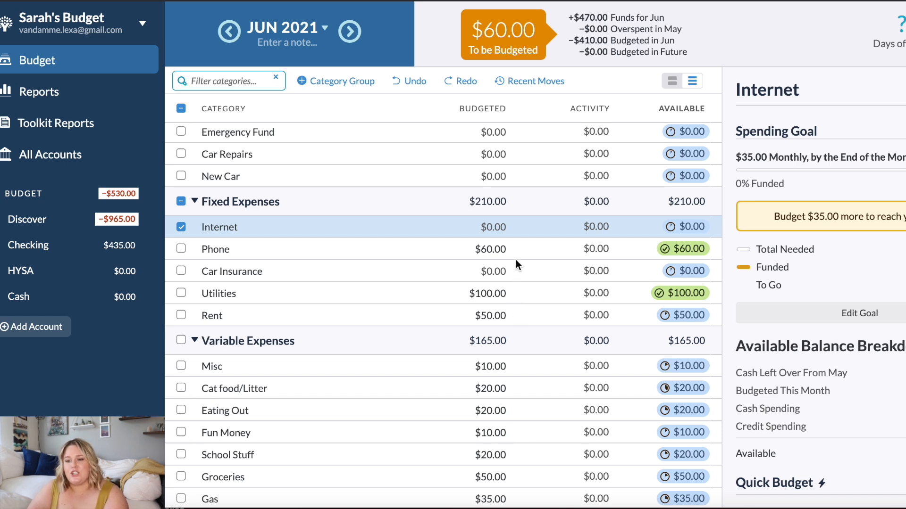
click(507, 227)
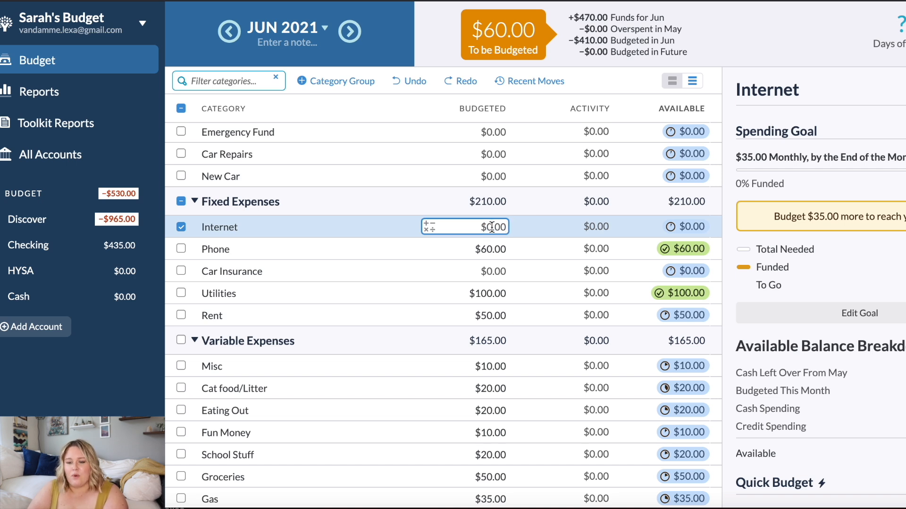
Budget $30 to Car Insurance under Fixed Expenses.
click(490, 273)
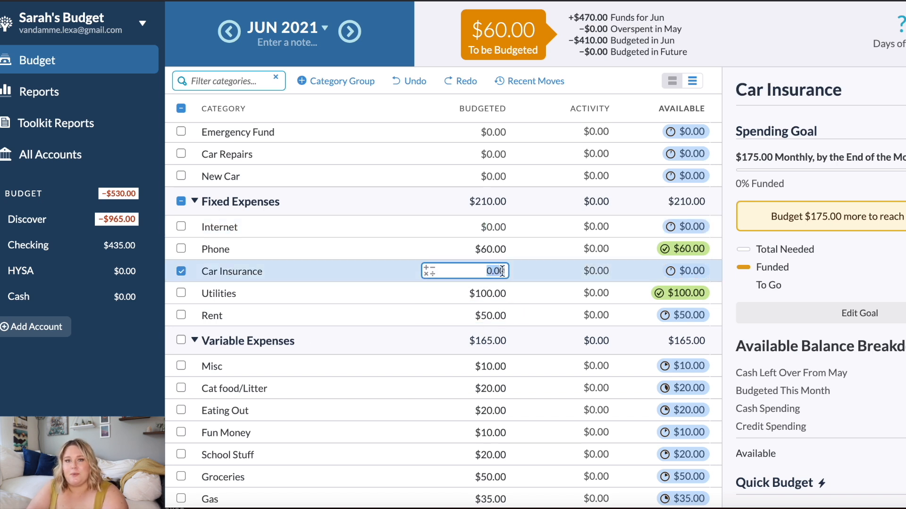
text(30)
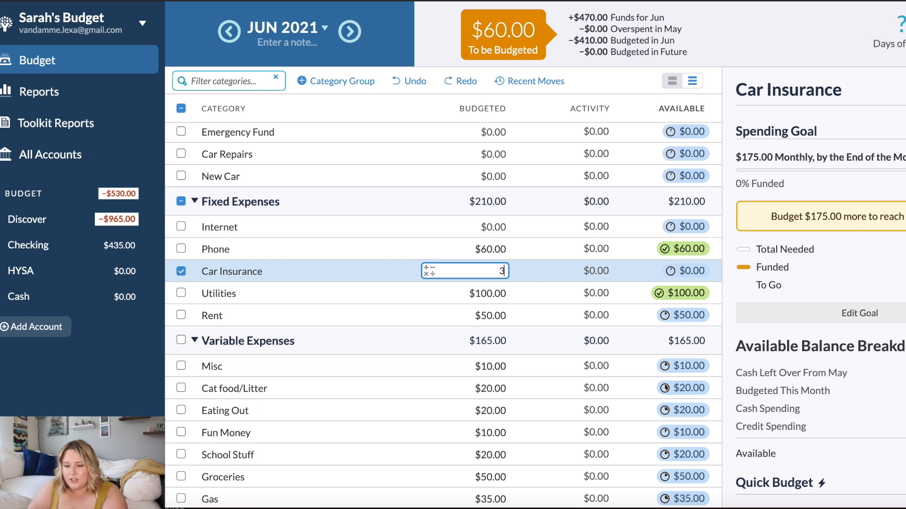
click(492, 226)
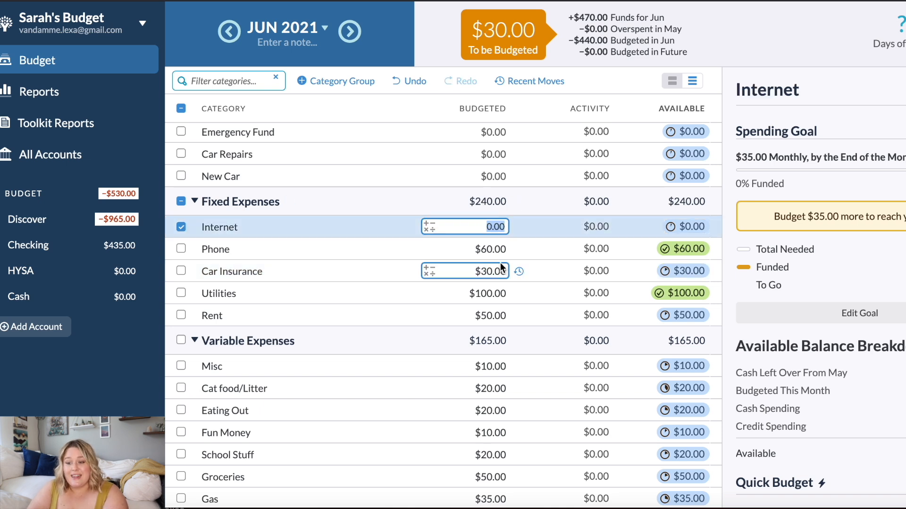
Budget $20 to New Car and $10 to Emergency Fund under Savings Goals, and clear the category selection.
scroll(500, 262, up, 2)
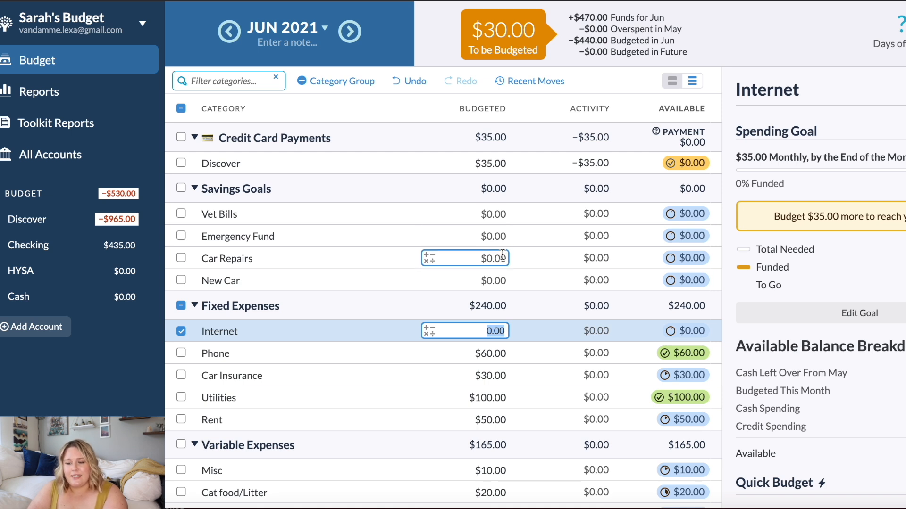
click(501, 277)
text(20)
click(485, 235)
text(10)
click(491, 258)
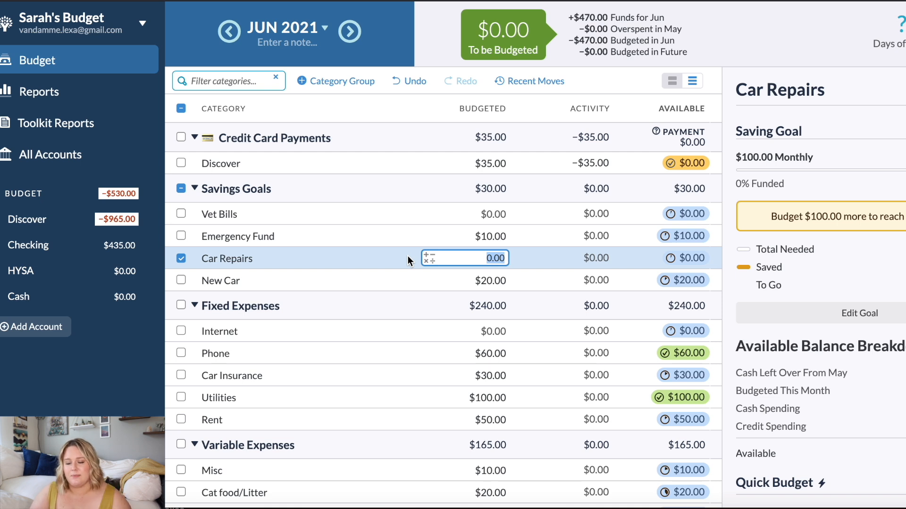
click(181, 108)
scroll(304, 399, down, 2)
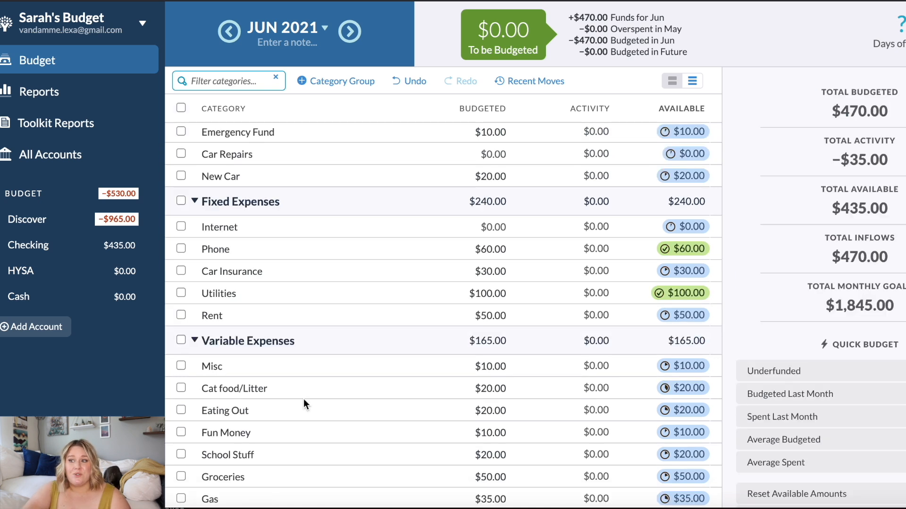